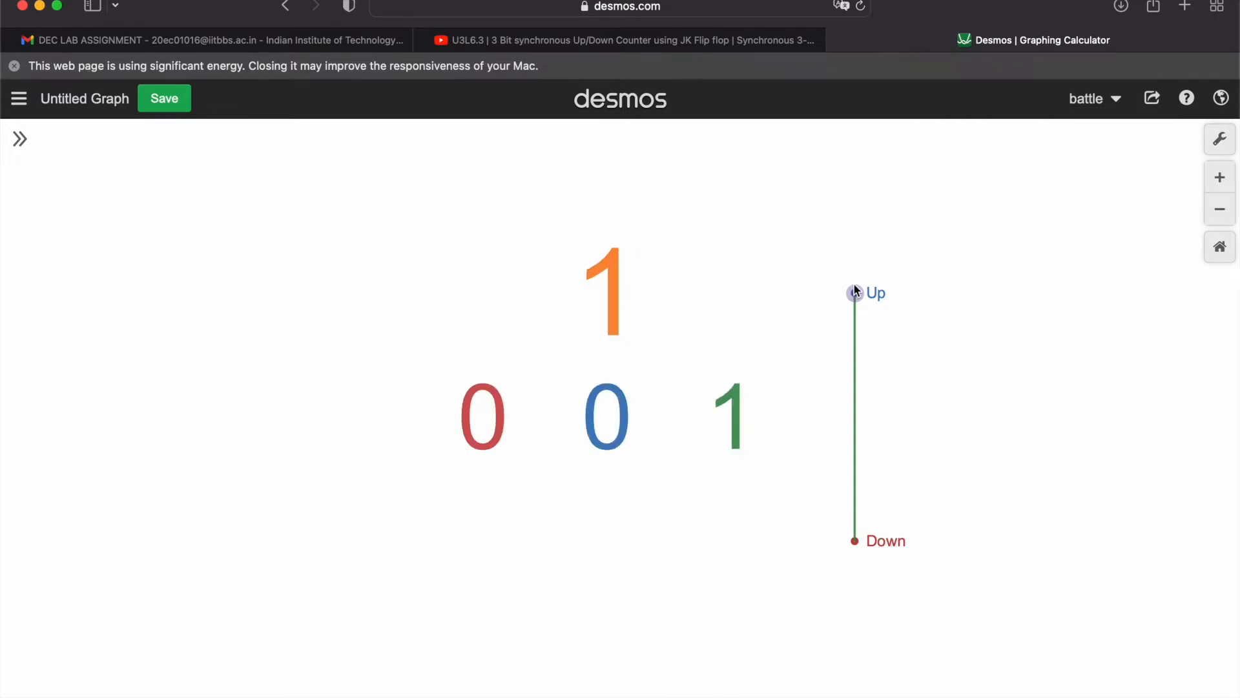
Move the direction point in the Desmos counter demo from Up to Down
left_click_drag(855, 293, 855, 541)
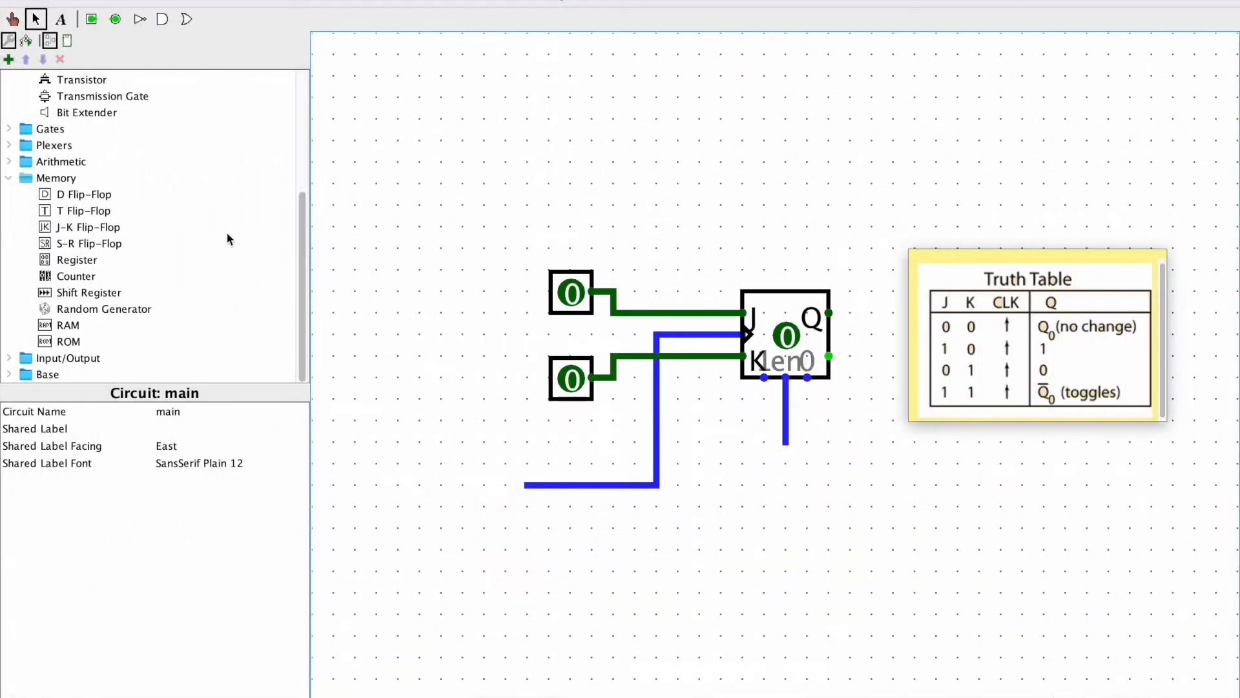
Place a constant with value 0x1 at the end of the wire from the J-K flip-flop's enable input
left_click_drag(304, 253, 221, 133)
left_click(91, 227)
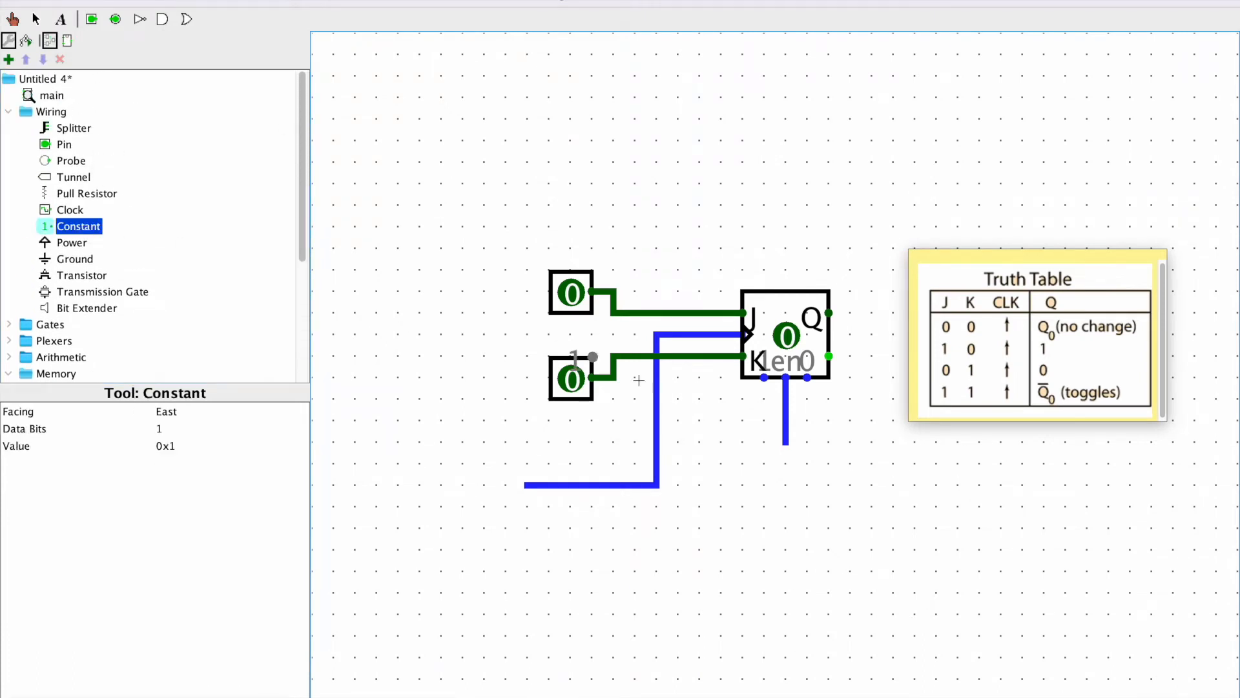
left_click(783, 437)
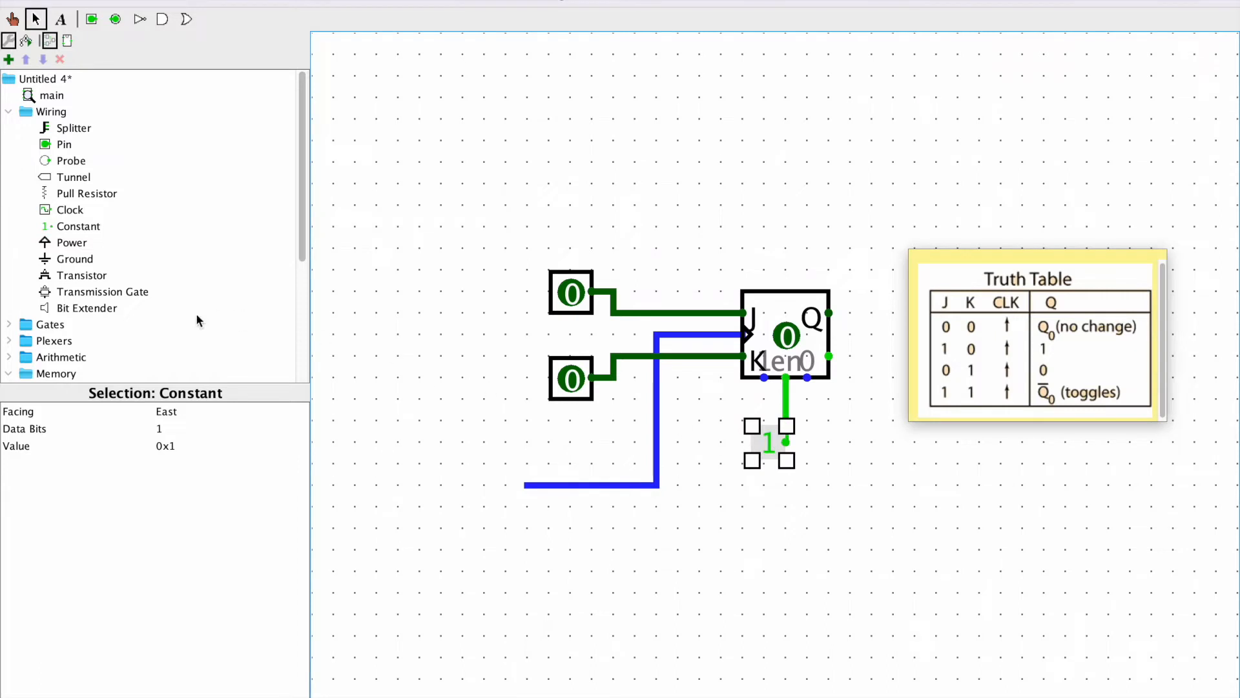
Place a clock at the free end of the flip-flop's clock wire and enable simulation ticks
left_click(70, 210)
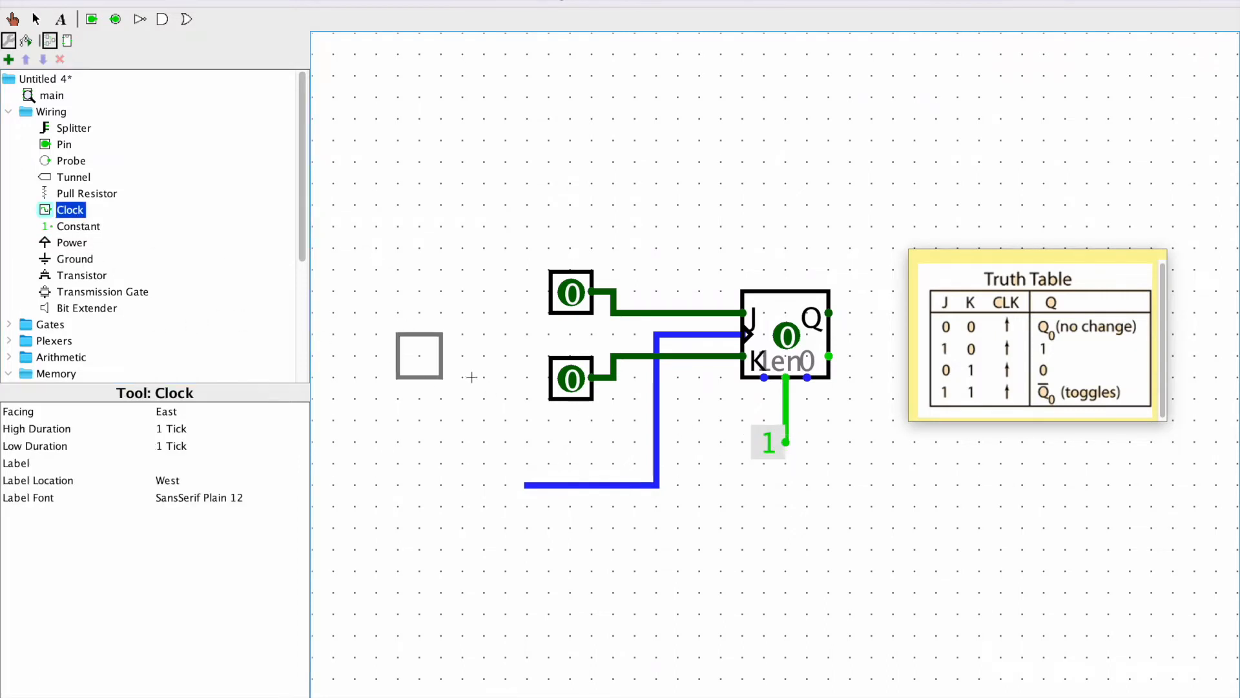
left_click(517, 491)
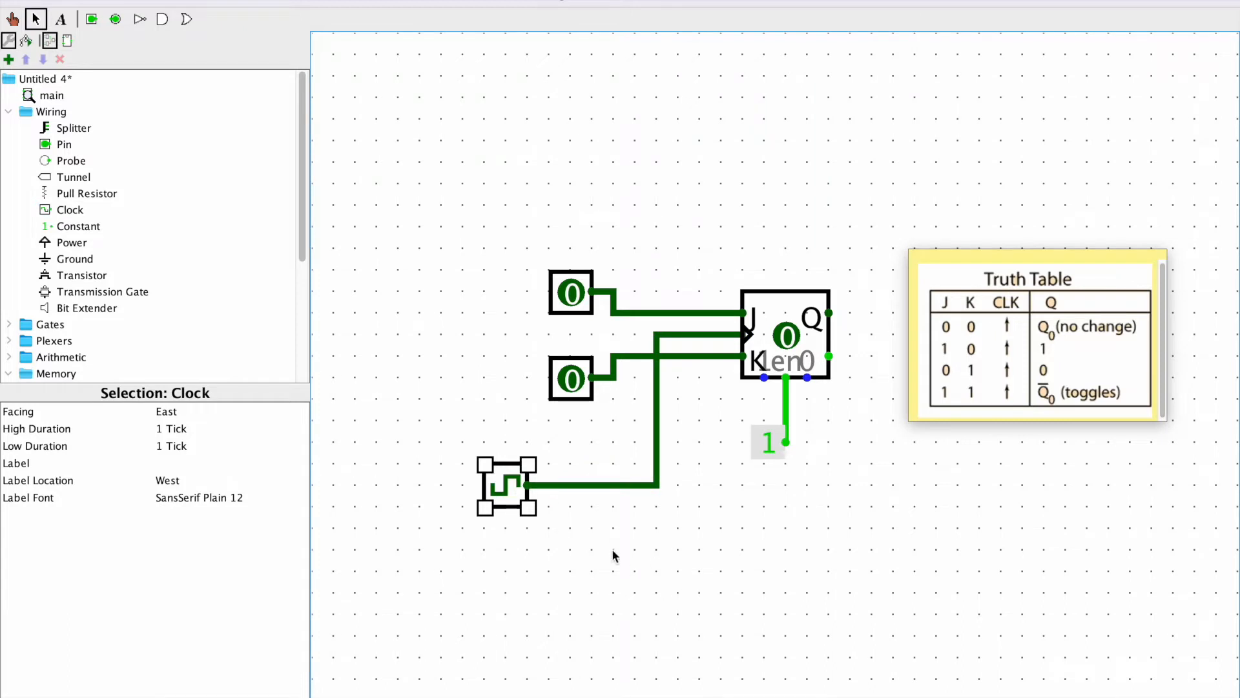
left_click(226, 1)
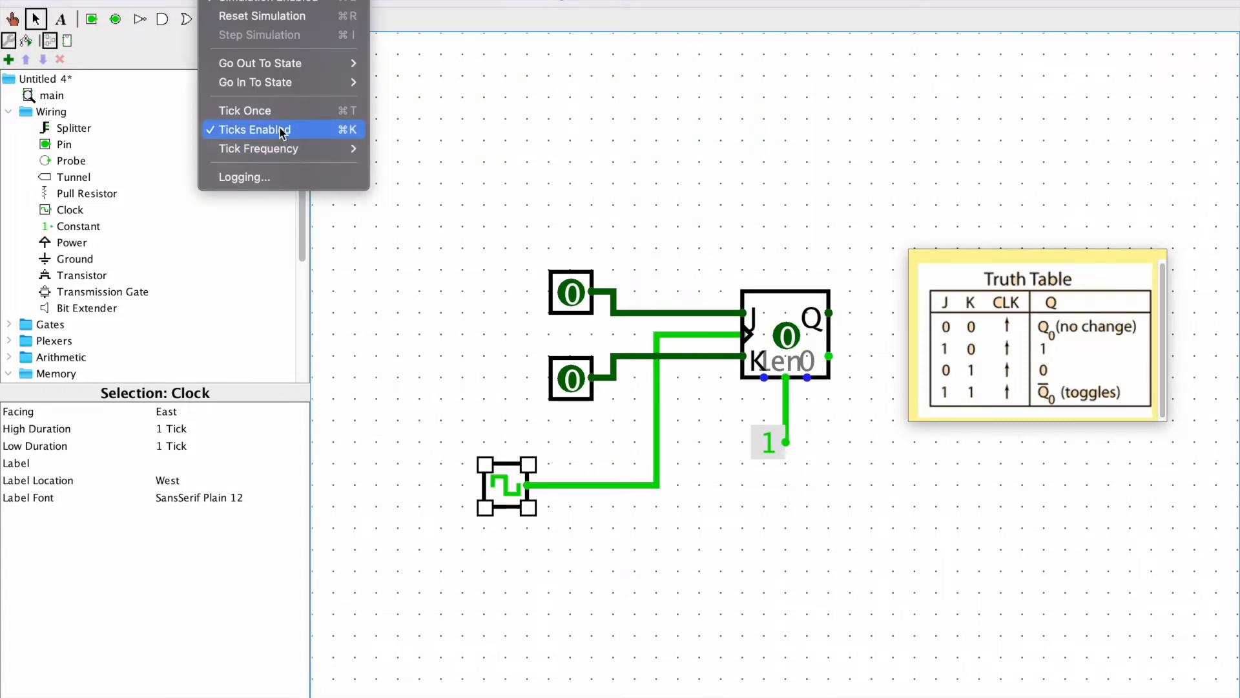
left_click(315, 137)
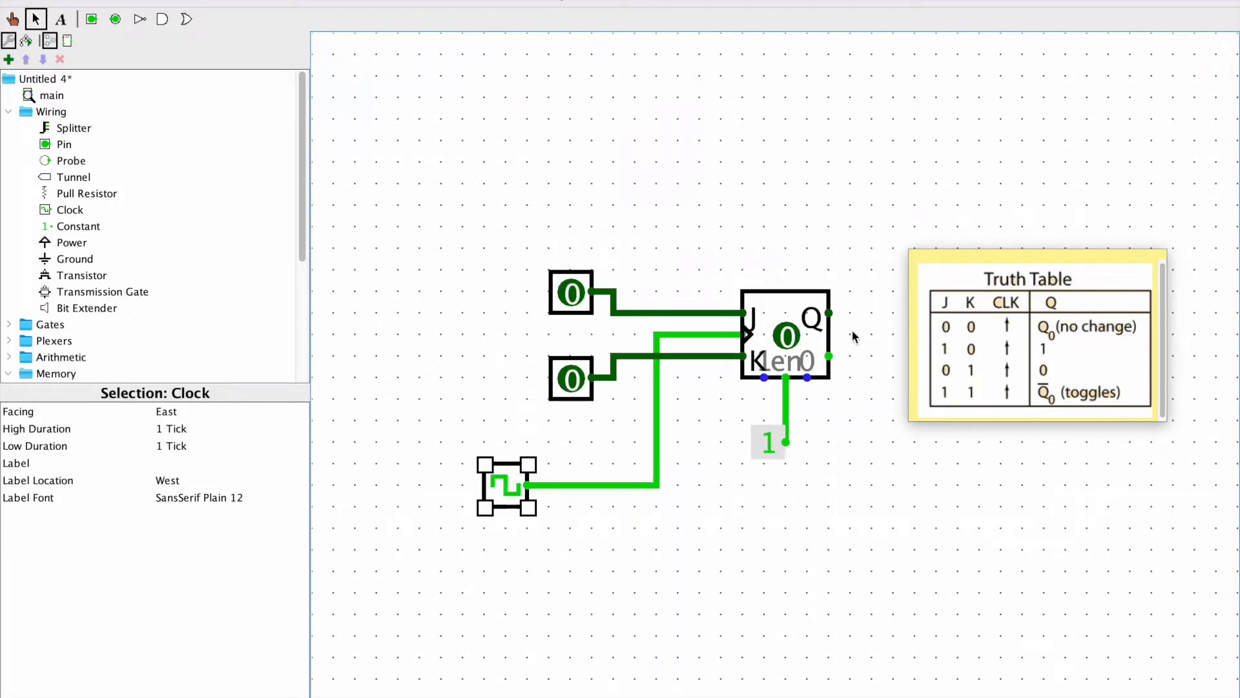
Draw a wire from the flip-flop's Q output to the right and upward
left_click_drag(831, 314, 851, 225)
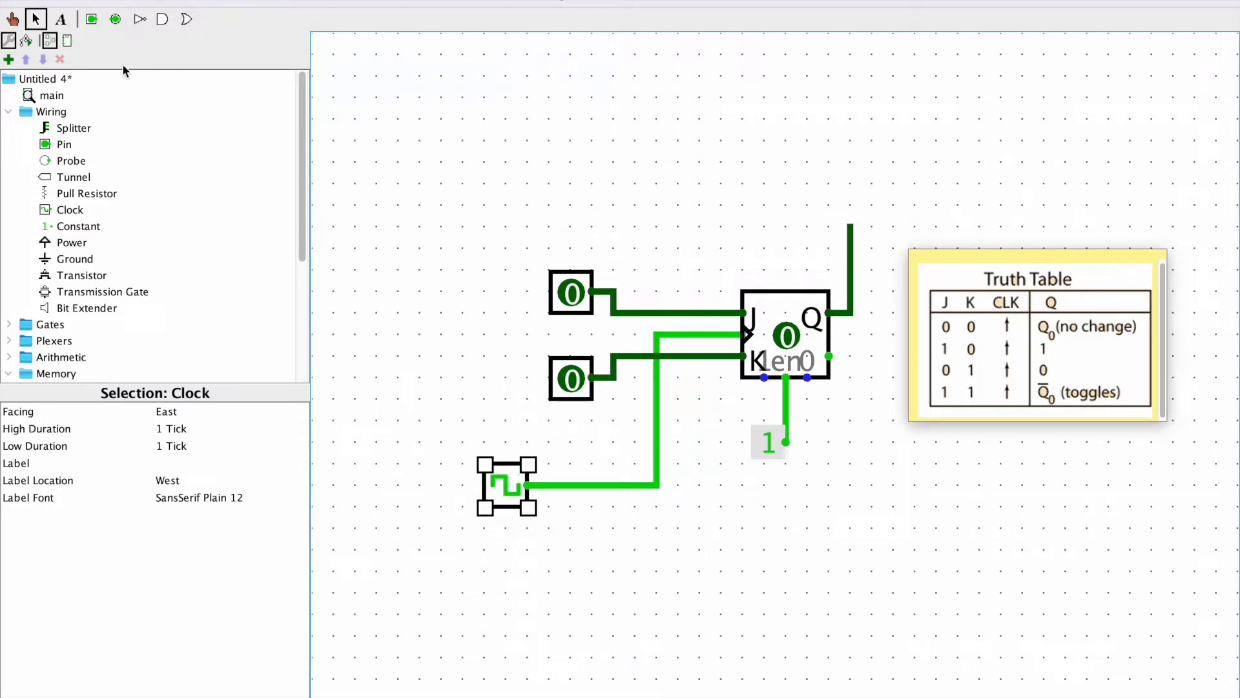
mouse_move(785, 399)
left_mouse_down()
mouse_move(872, 400)
mouse_move(879, 294)
mouse_move(853, 290)
mouse_move(850, 397)
mouse_move(795, 399)
mouse_move(849, 411)
mouse_move(849, 400)
mouse_move(793, 399)
left_mouse_up()
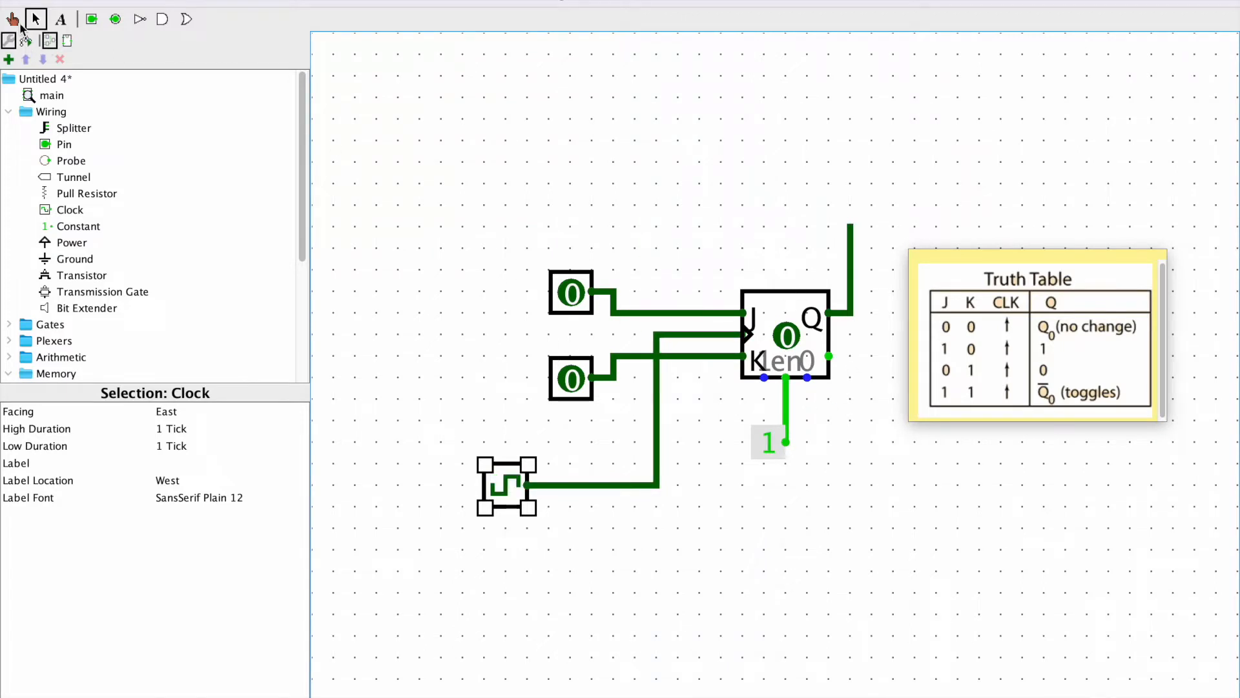
Test the truth table by setting the J and K pins to 1/0, 0/0, 0/1 and 1/1
left_click(14, 21)
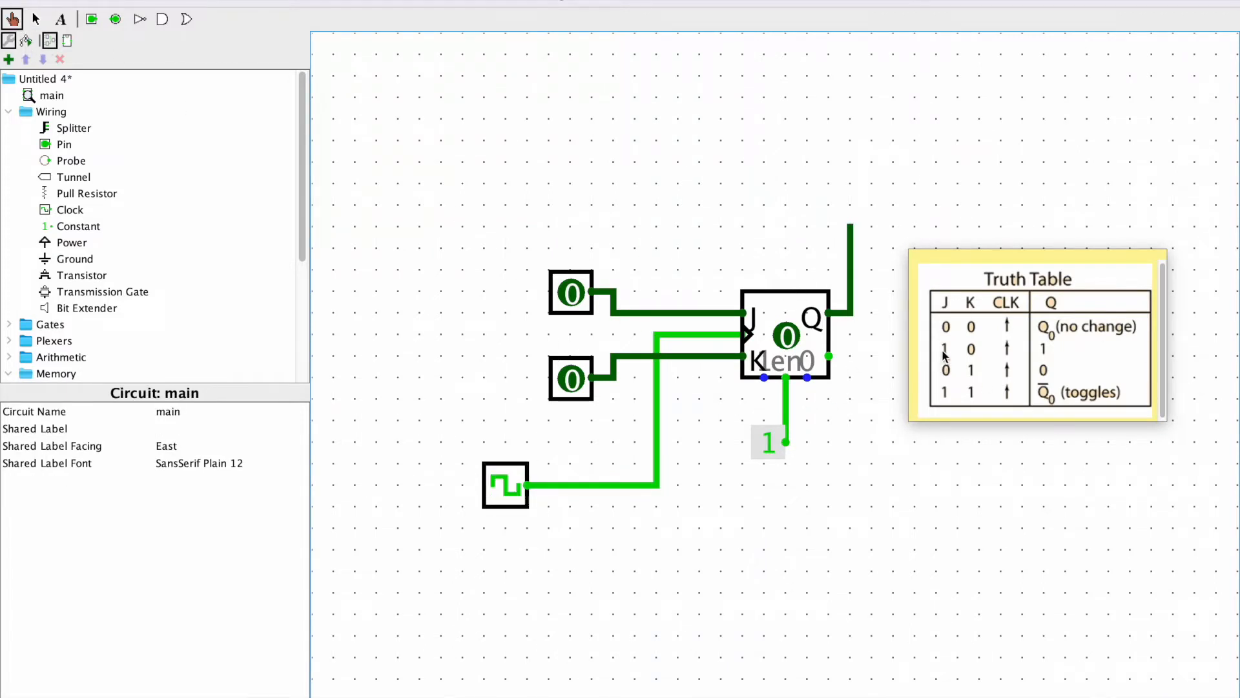
left_click(571, 295)
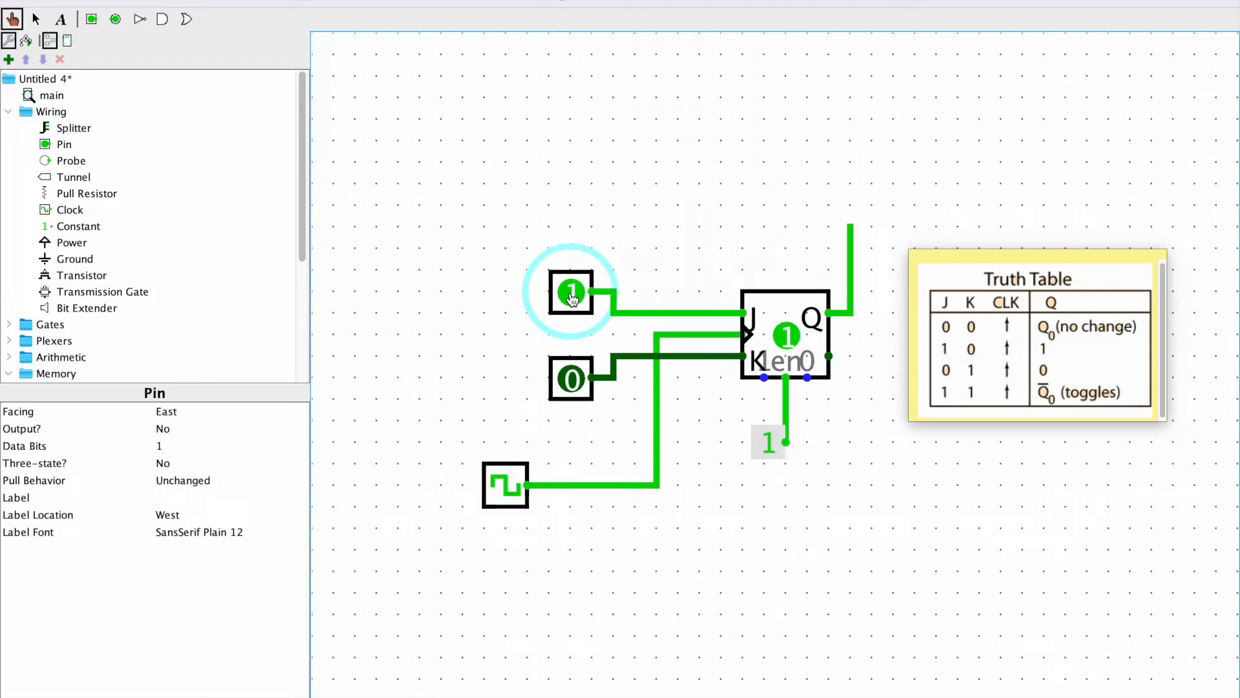
left_click(571, 294)
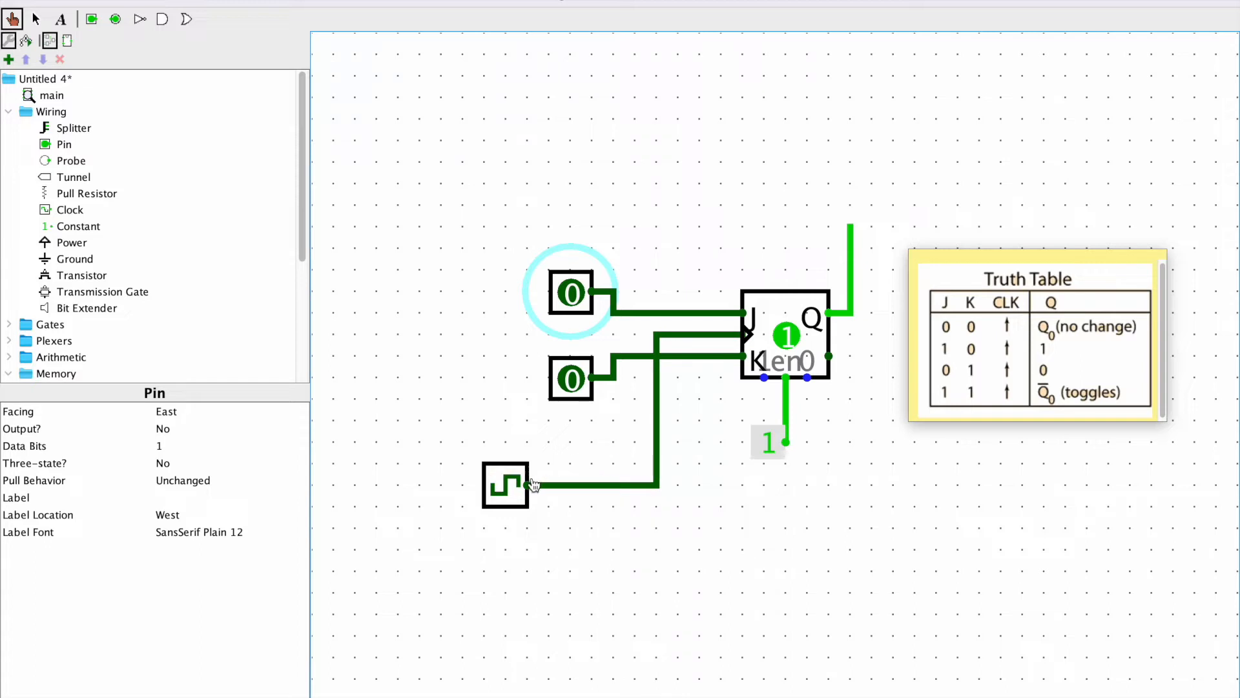
left_click(577, 383)
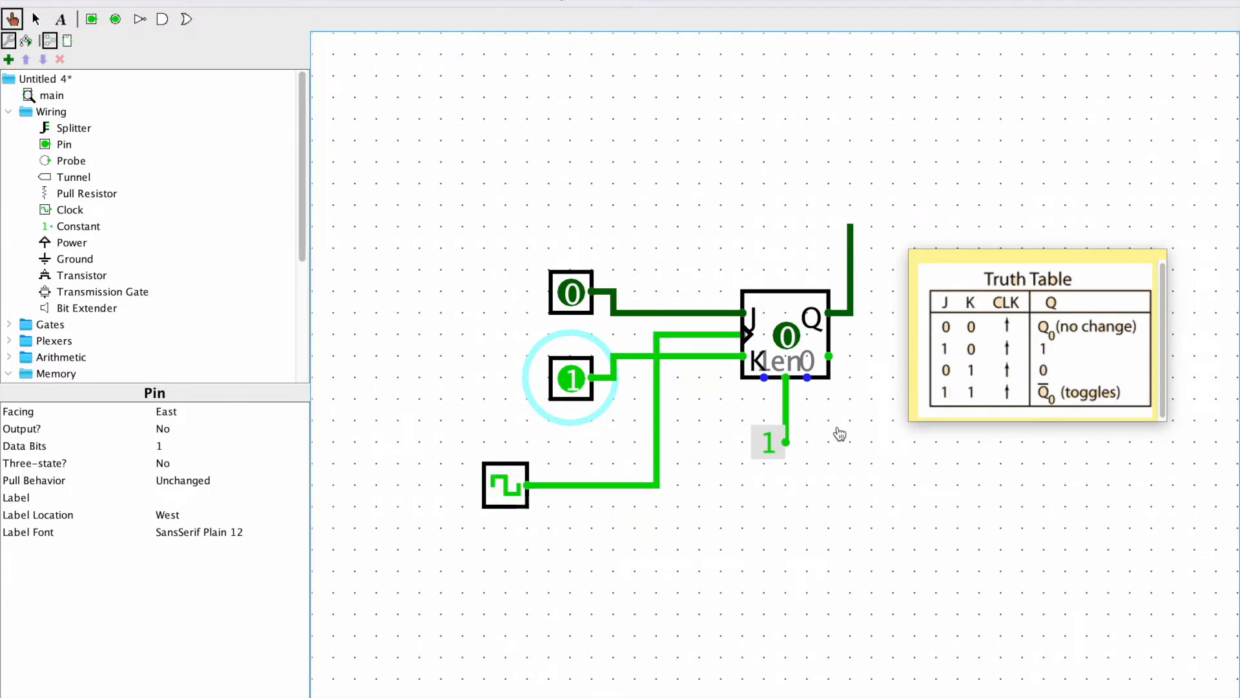
left_click(571, 294)
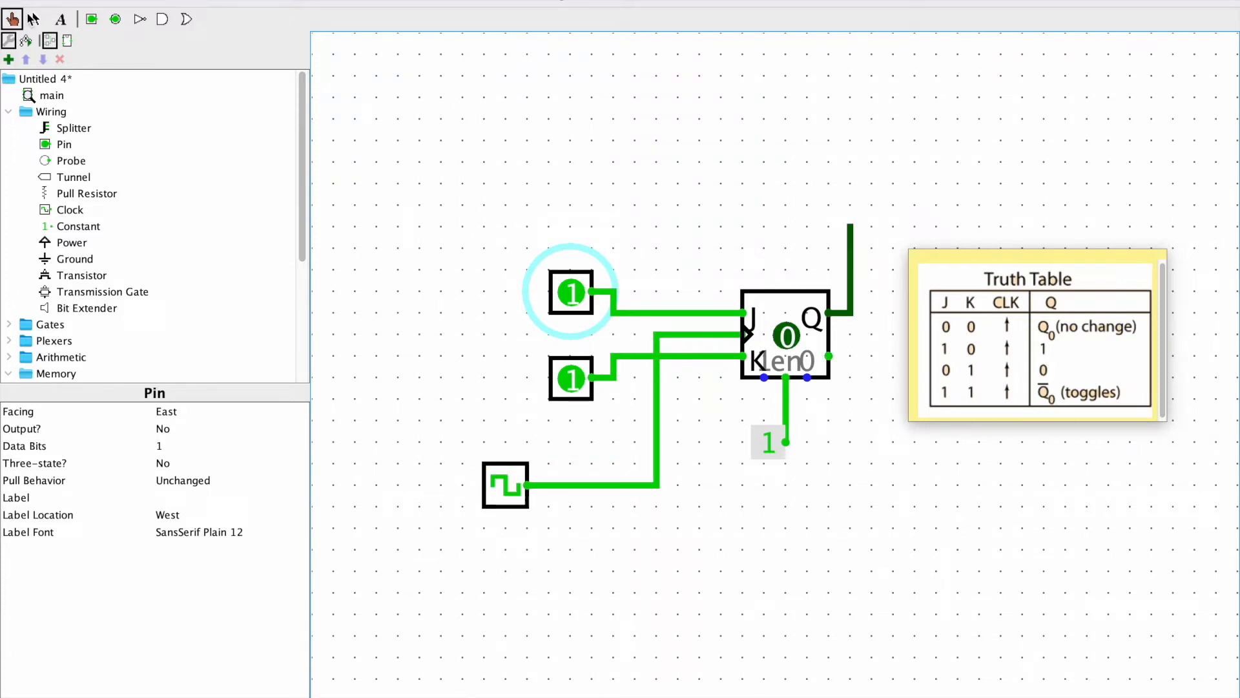
Set the J and K input pins back to 0
left_click(33, 19)
mouse_move(488, 200)
left_mouse_down()
mouse_move(630, 460)
mouse_move(649, 451)
mouse_move(491, 215)
left_mouse_up()
left_click(17, 21)
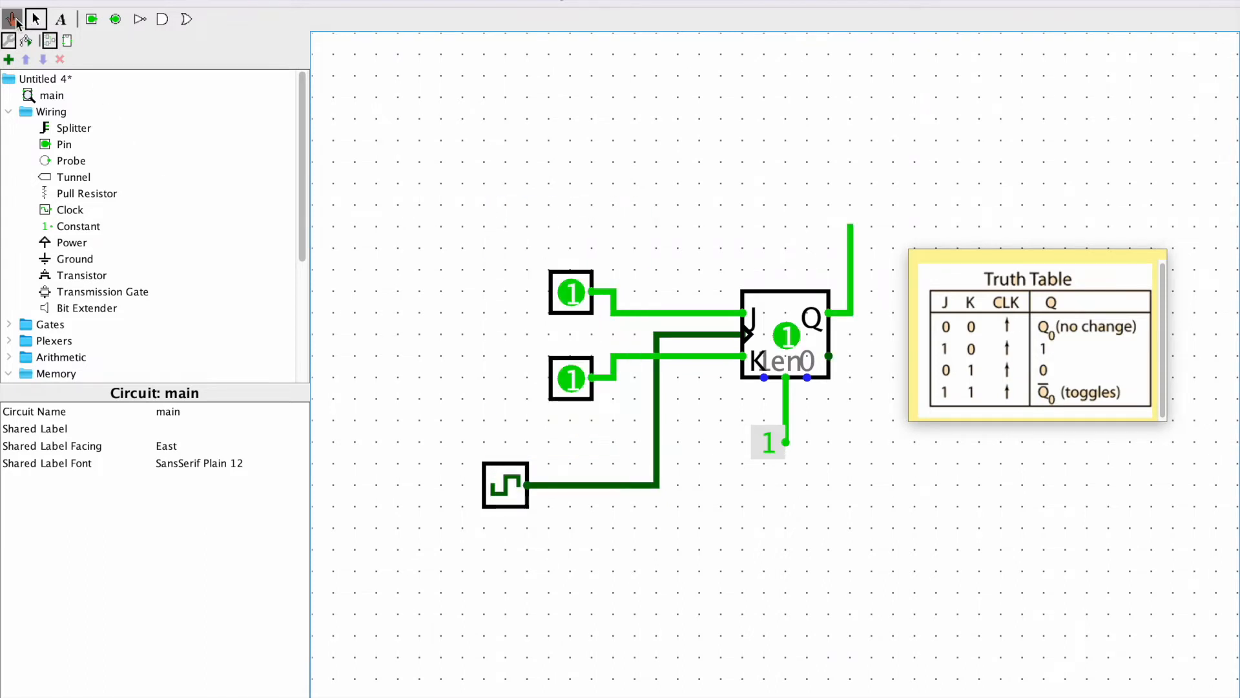
left_click(570, 293)
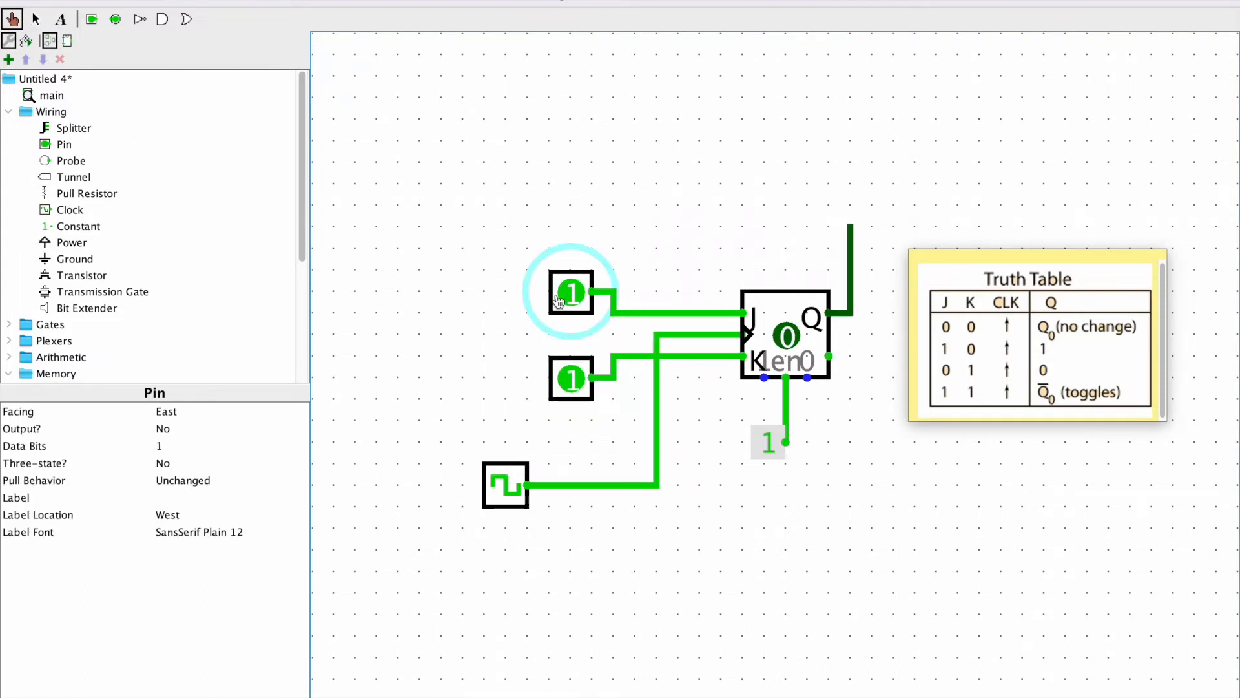
left_click(576, 386)
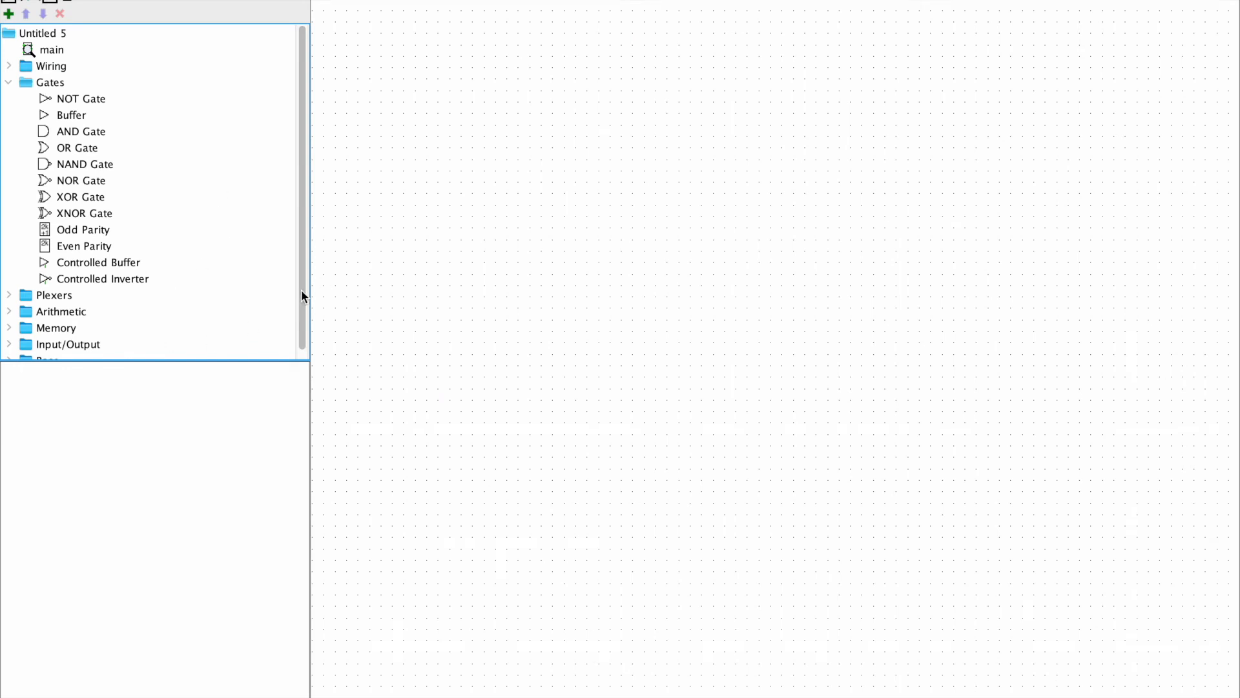
Place a rising-edge J-K flip-flop on the empty canvas of the new circuit
scroll(98, 302, "down", 1)
left_click(9, 318)
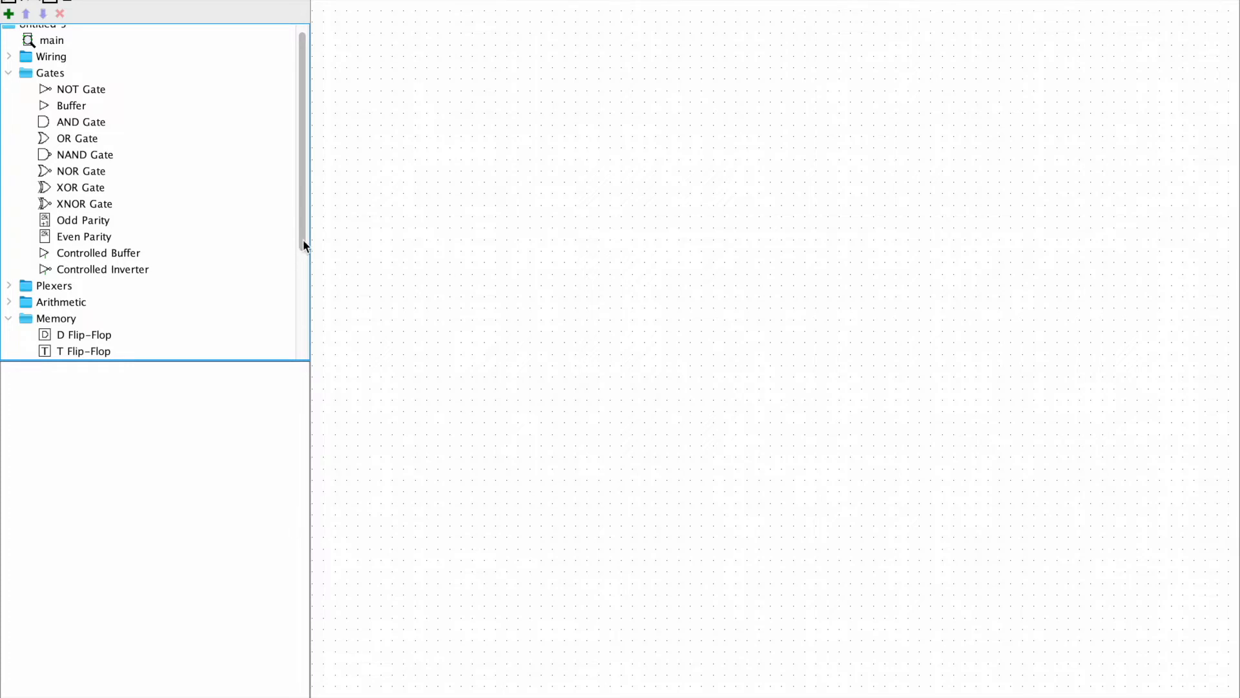
left_click_drag(303, 240, 262, 266)
left_click(95, 333)
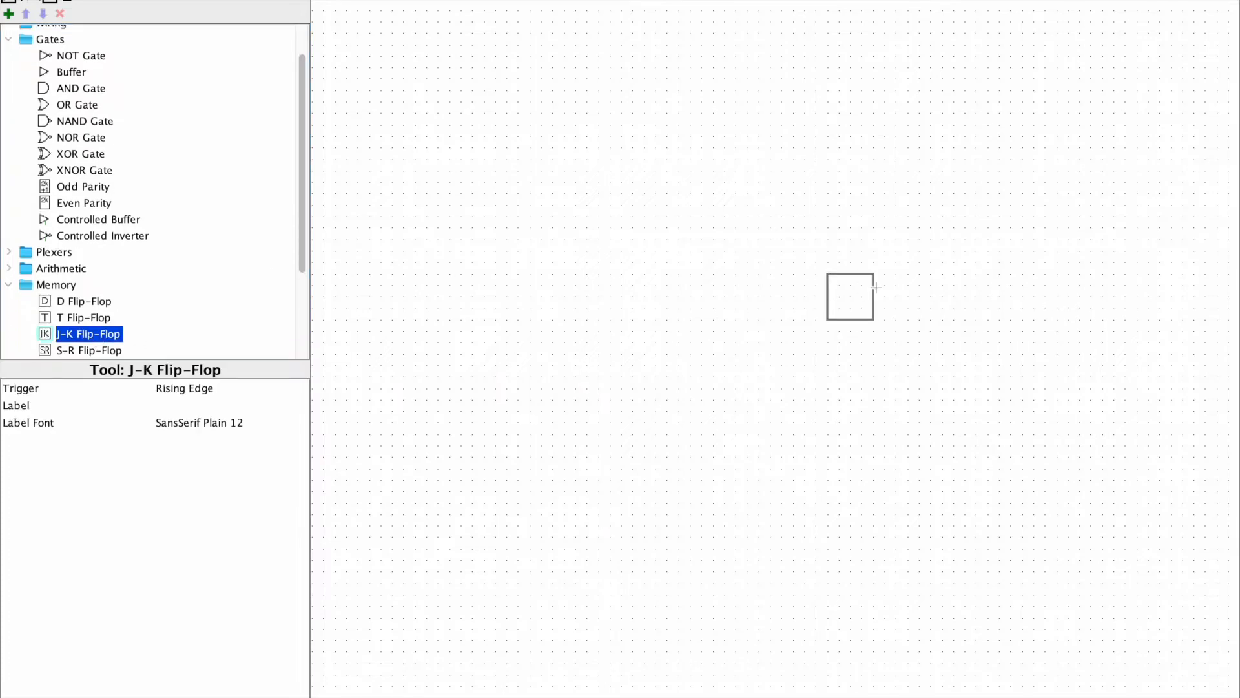
left_click(941, 285)
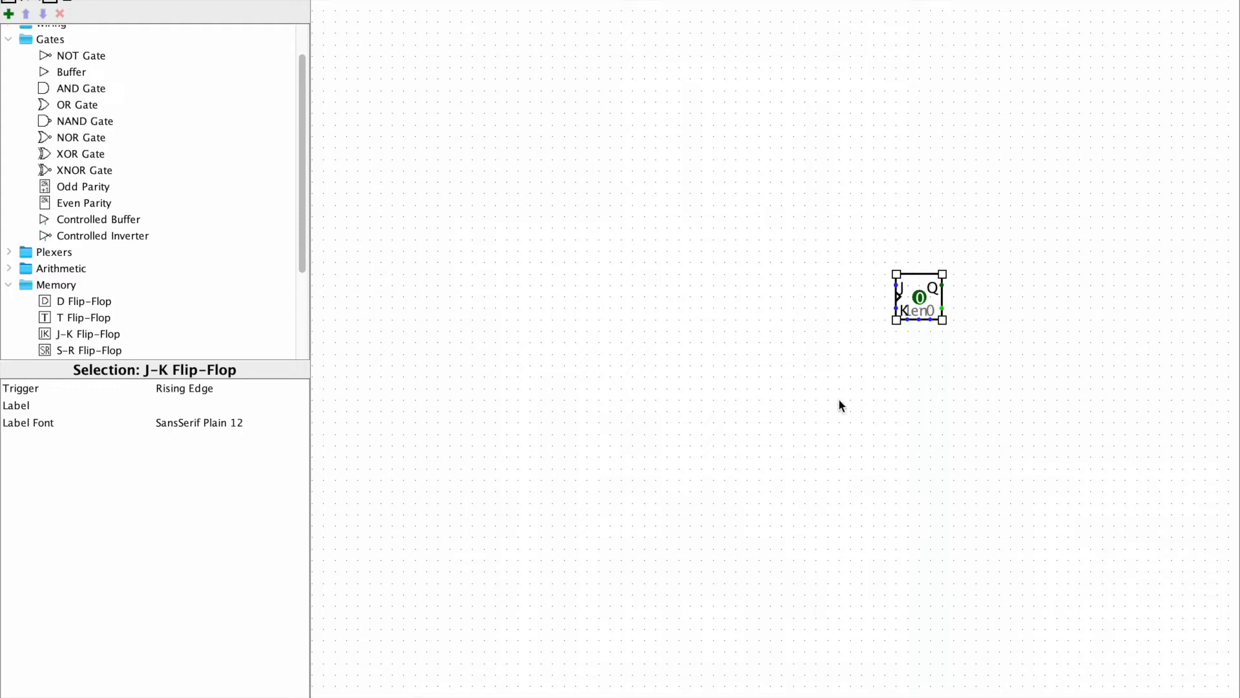
Paste the three Preset, Reset and Enable pins and position them below and to the right of the flip-flop
key("ctrl+v")
left_click_drag(810, 351, 1010, 353)
left_click(1019, 283)
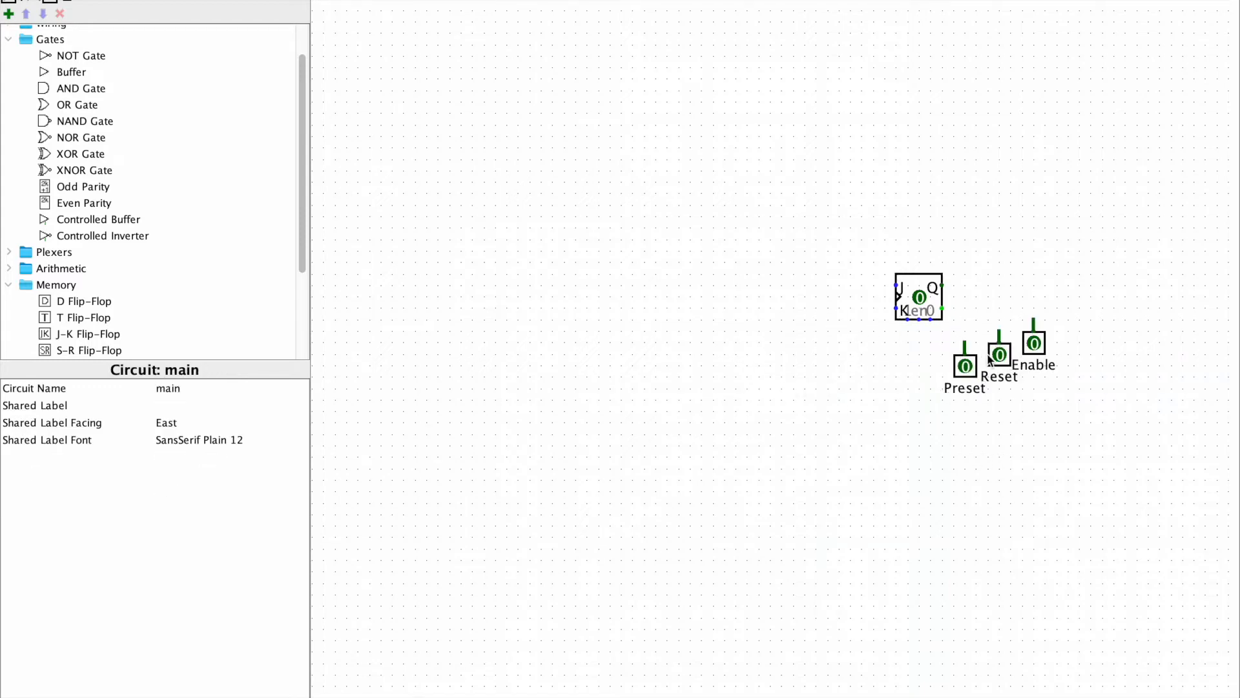
left_click_drag(1073, 429, 965, 400)
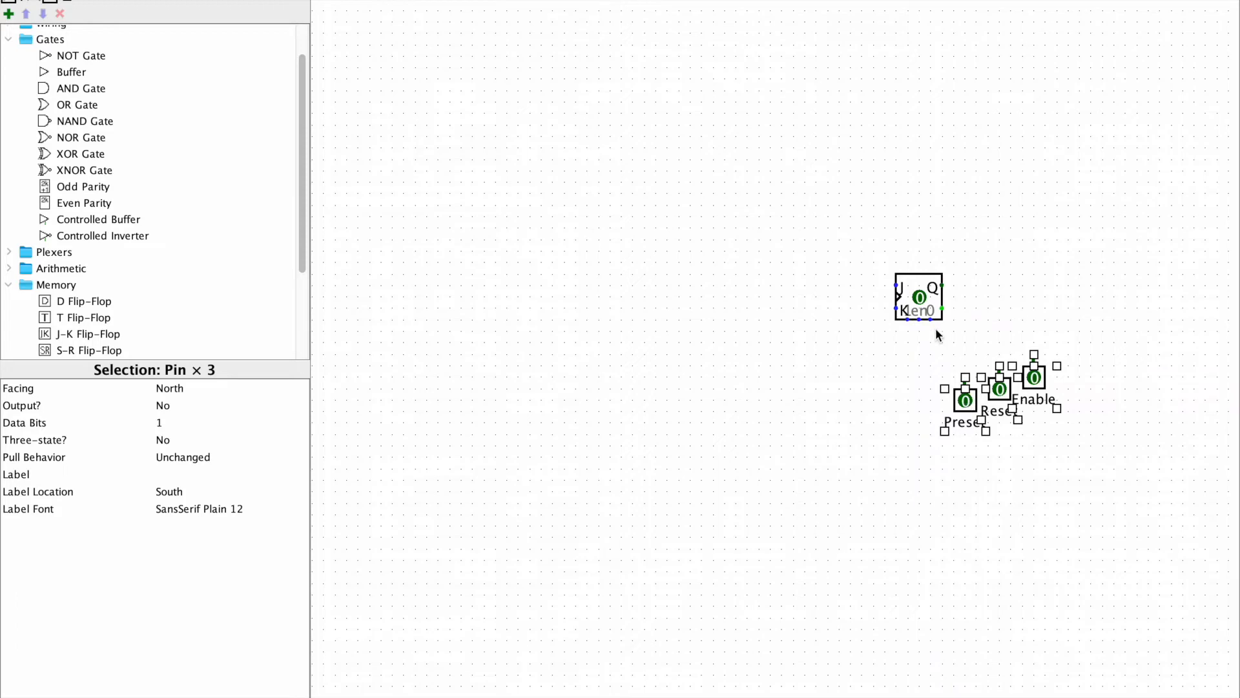
Wire the Enable, Preset and Reset pins to the matching inputs along the flip-flop's lower edge
left_click(930, 331)
left_click_drag(918, 319, 1033, 342)
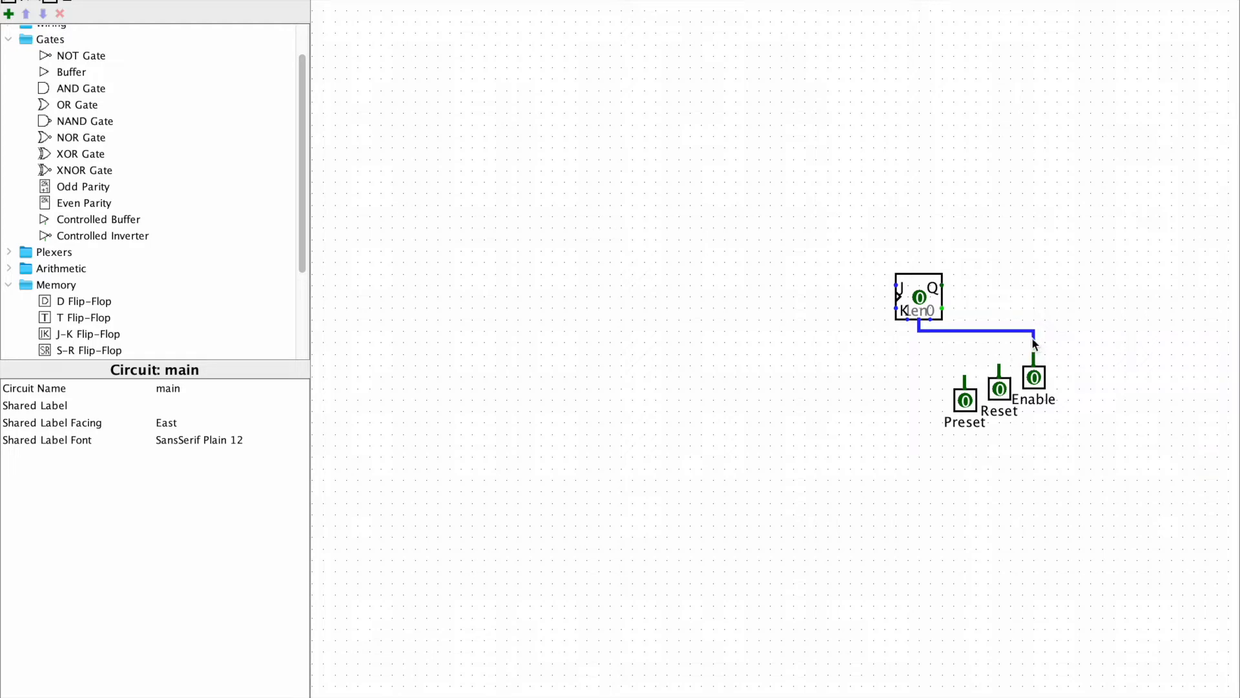
left_click_drag(1034, 353, 908, 319)
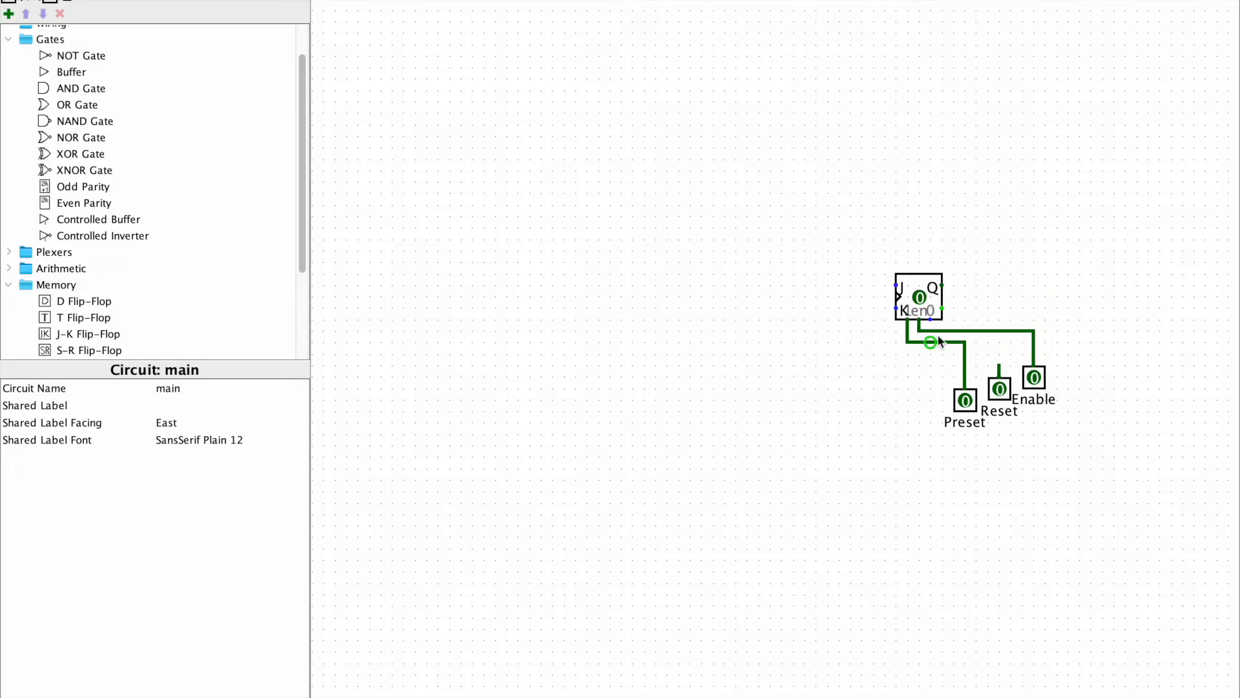
left_click_drag(999, 367, 933, 366)
left_click(934, 325)
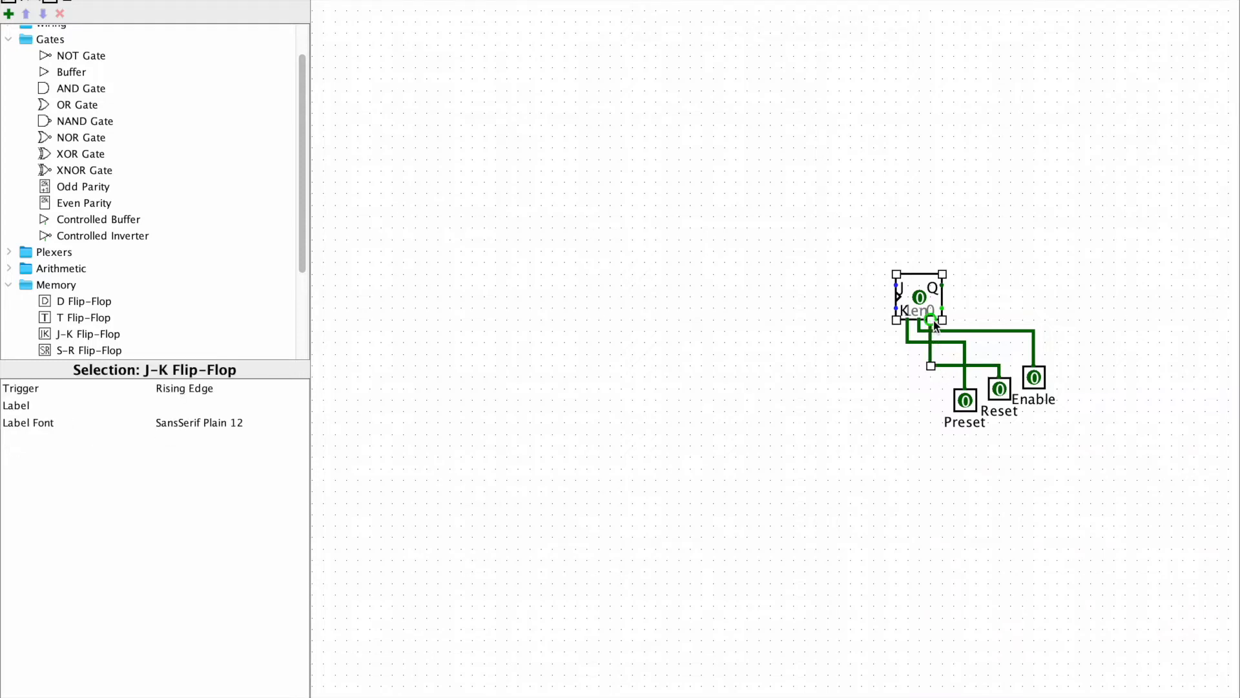
Test the Preset and Reset pins by switching each to 1 and back to 0, and set Enable to 1
left_click(8, 1)
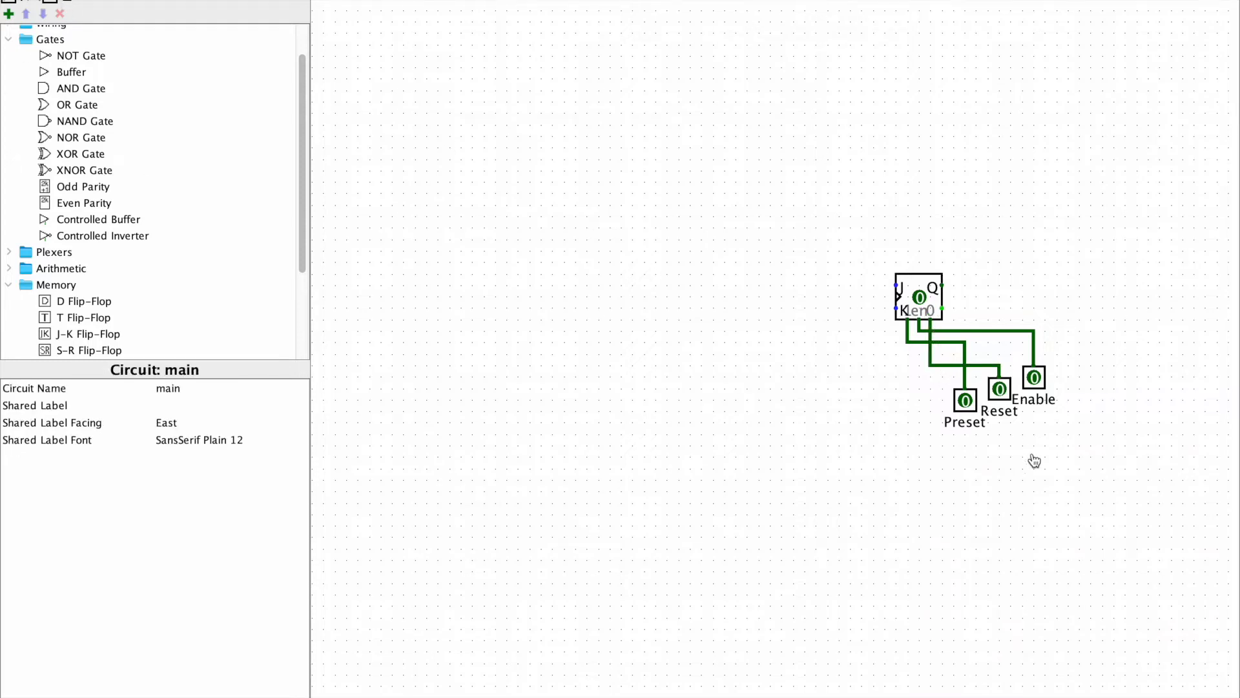
left_click(965, 405)
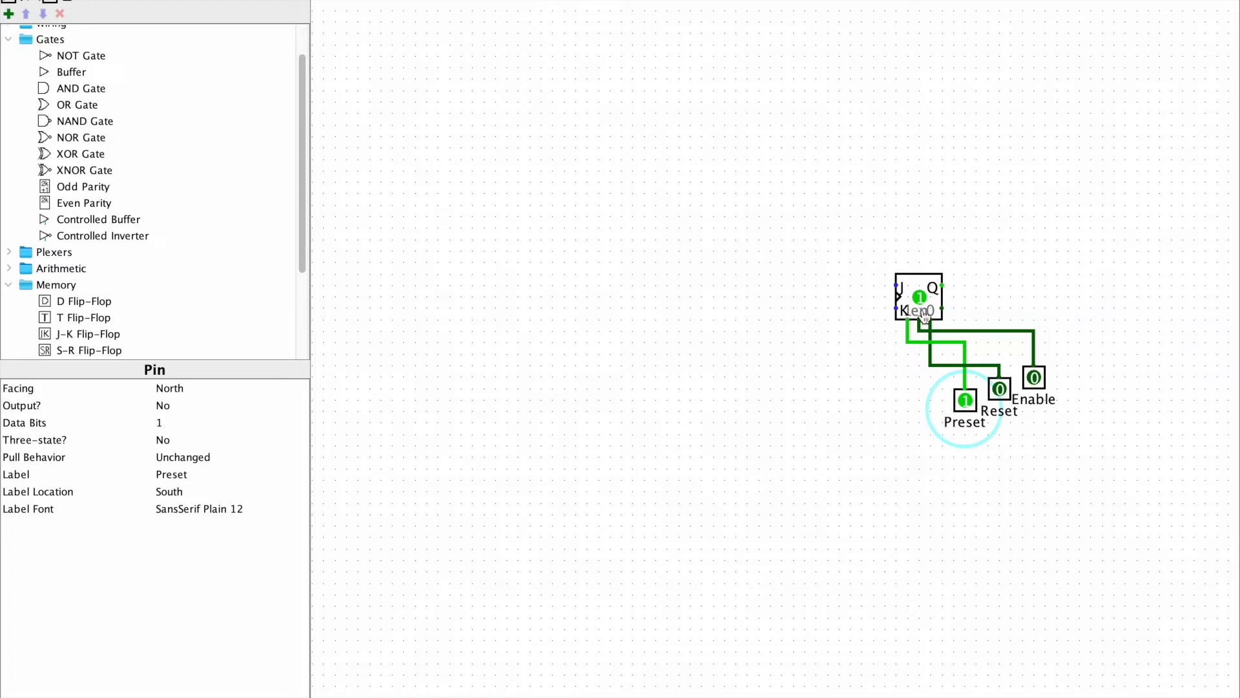
left_click(965, 405)
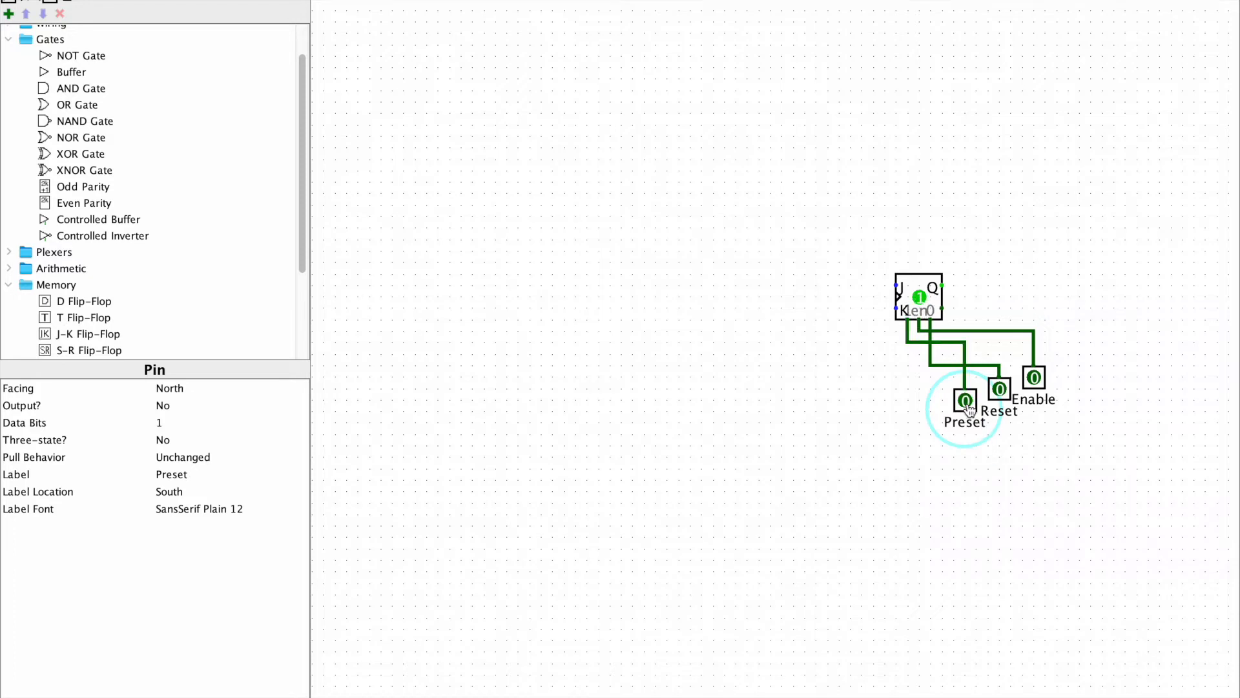
left_click(1000, 392)
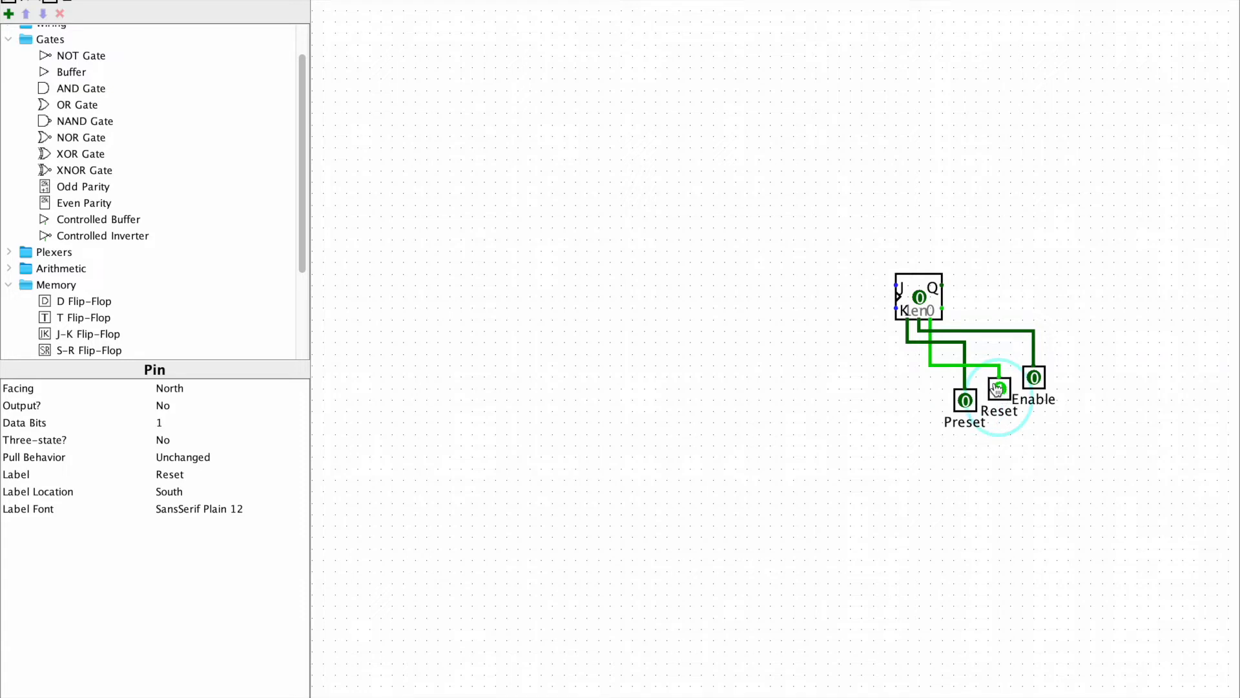
left_click(1001, 391)
left_click(1035, 380)
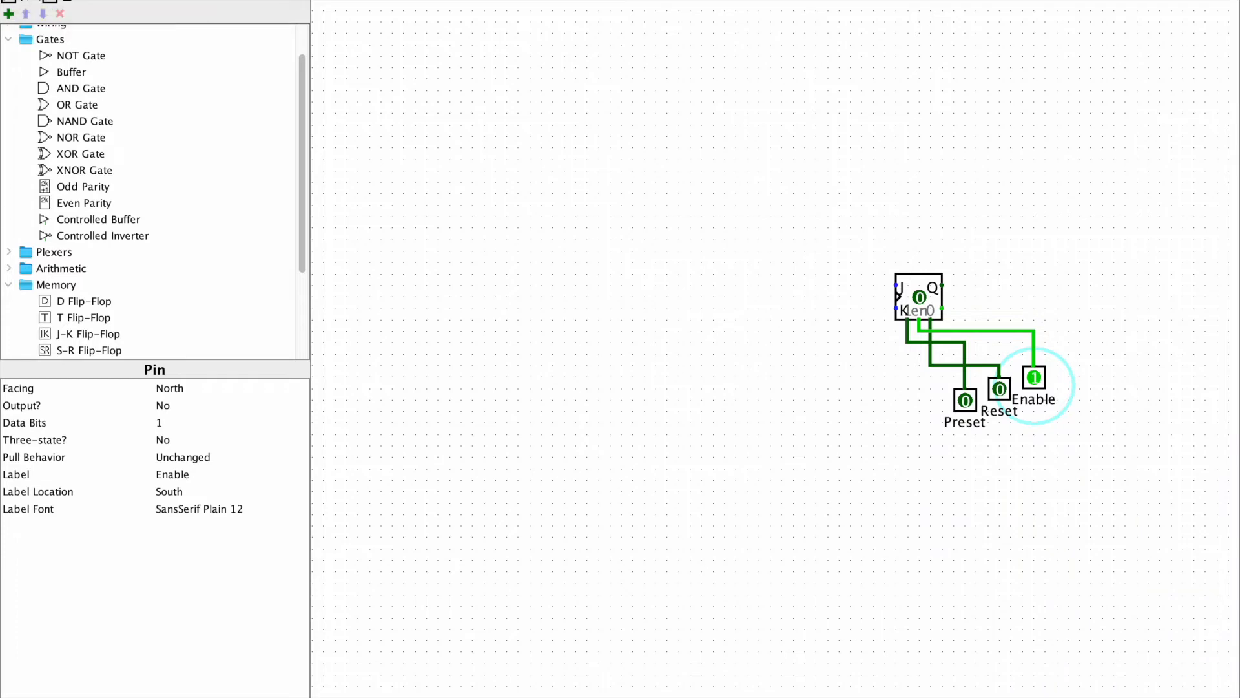
Draw a wire from the flip-flop's clock input down below it and far out to the left
left_click(1183, 368)
left_click_drag(896, 297, 885, 319)
left_click_drag(886, 398, 459, 399)
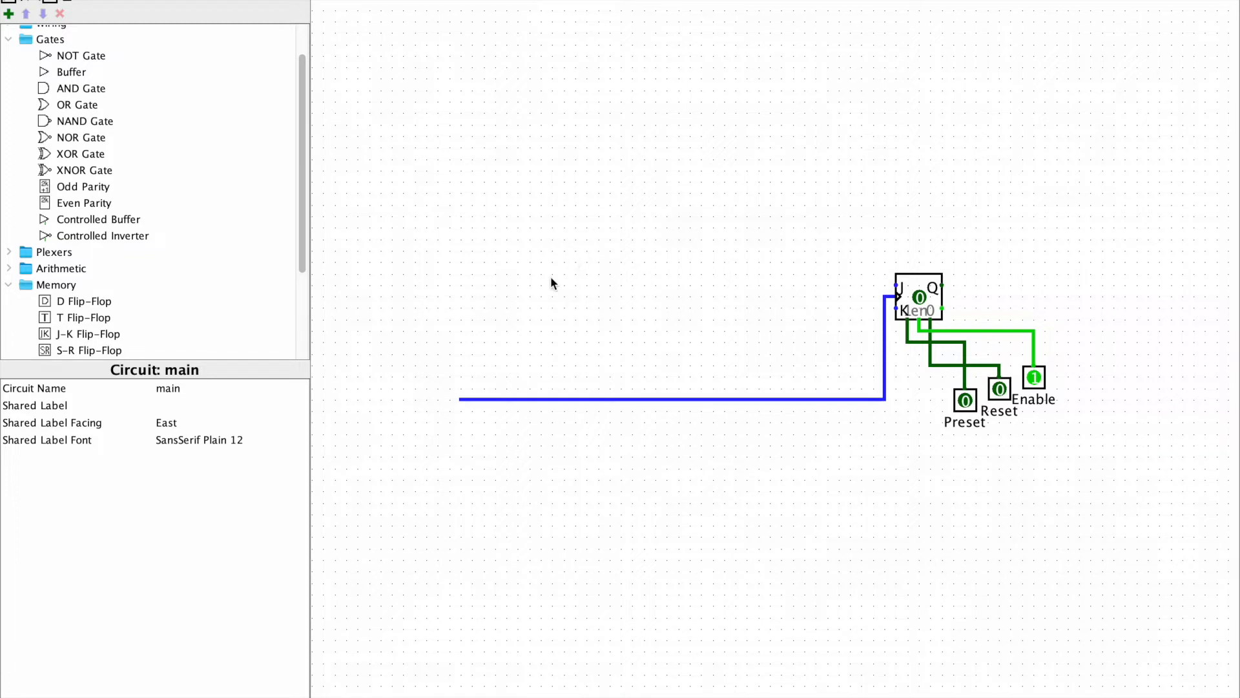
Place a Clock at the far left end of the flip-flop's clock wire and enable simulation ticks
scroll(298, 126, "up", 2)
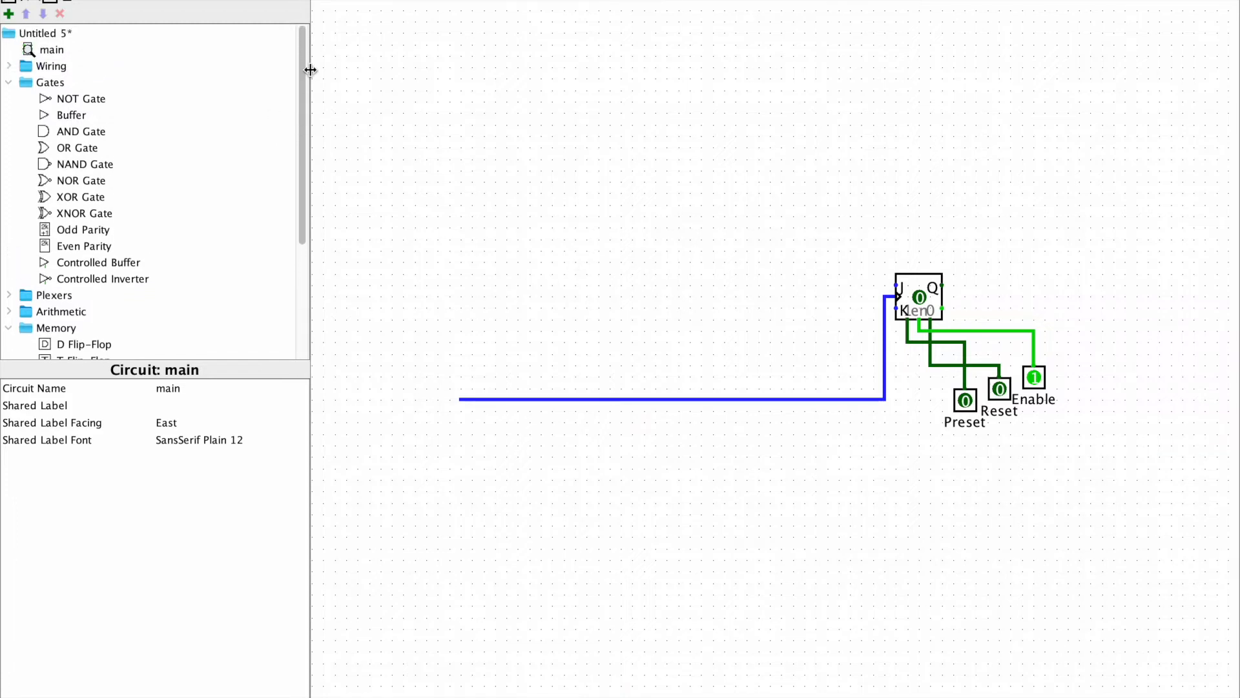
left_click(10, 66)
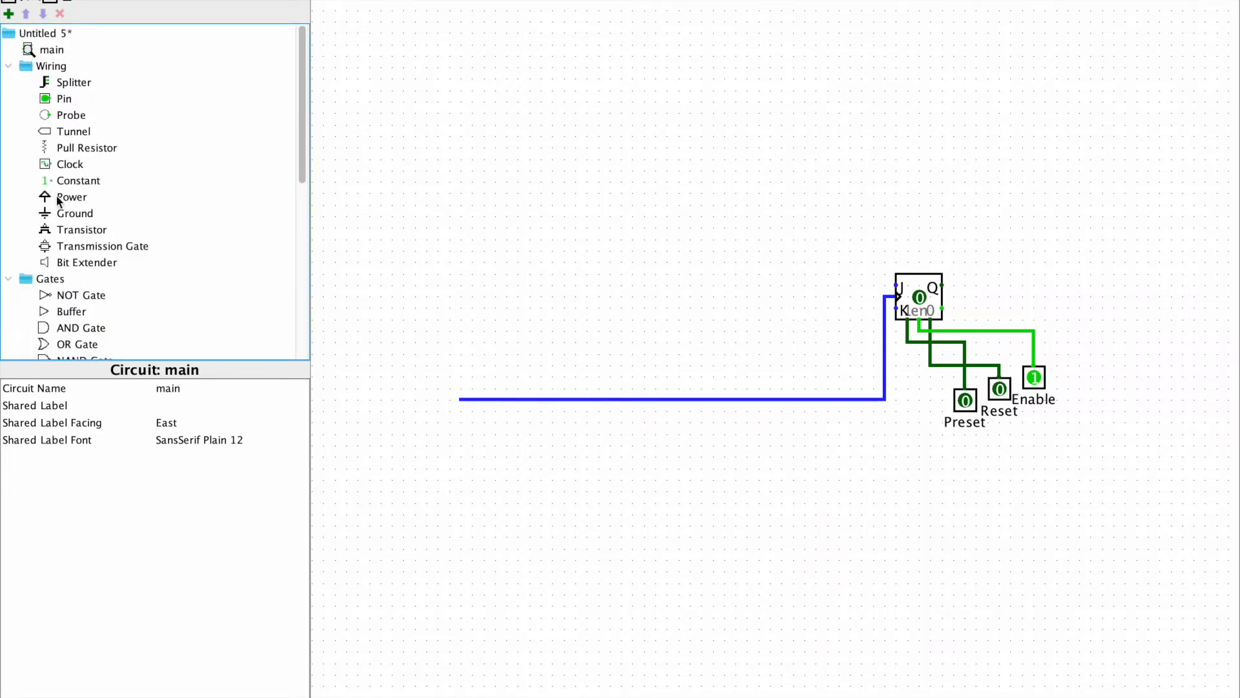
left_click_drag(69, 164, 145, 160)
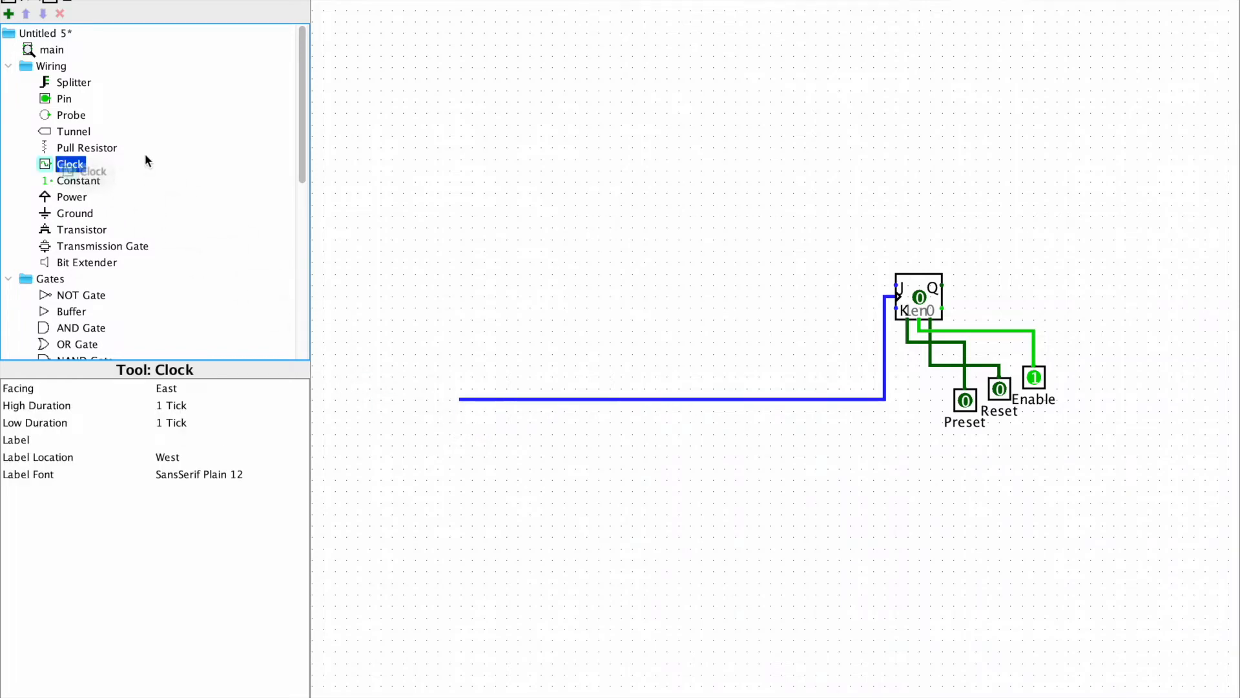
left_click(463, 399)
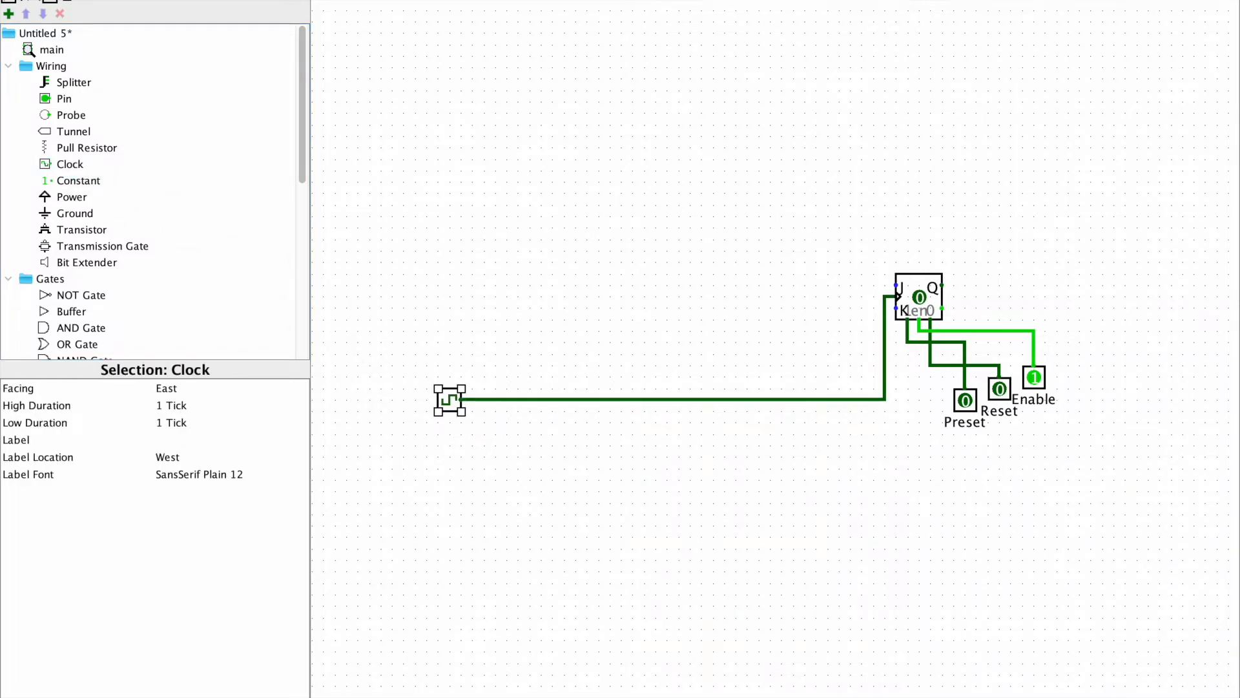
left_click(226, 0)
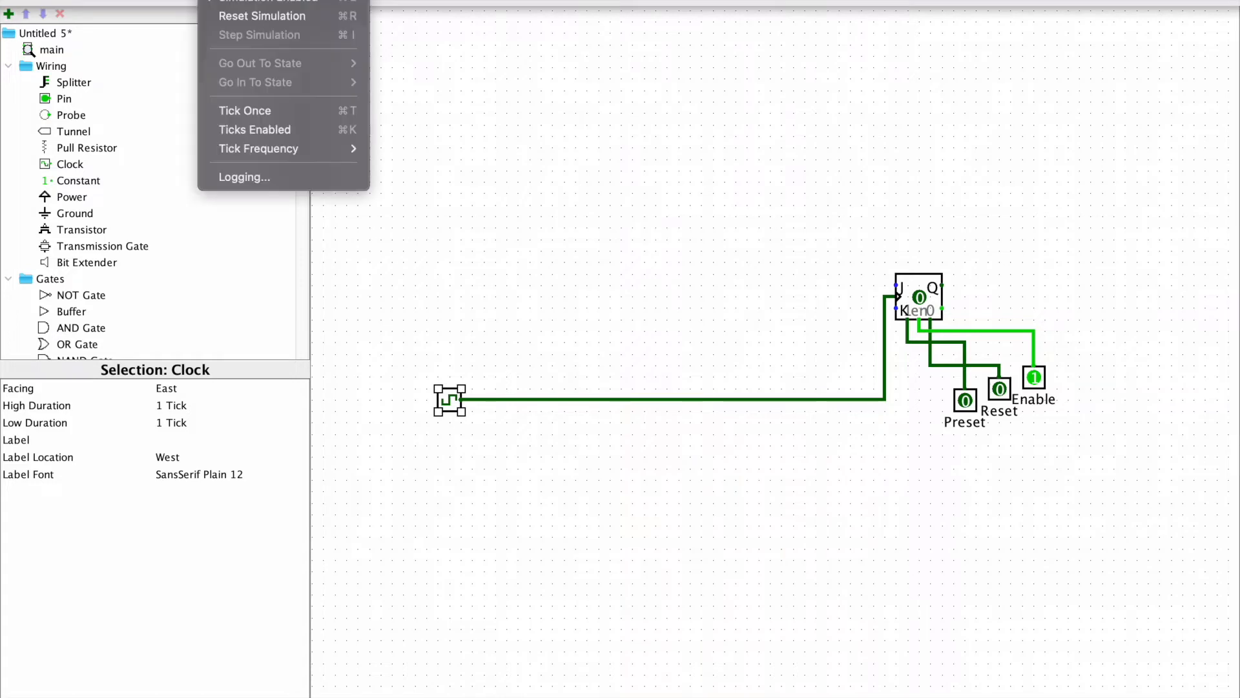
left_click(304, 135)
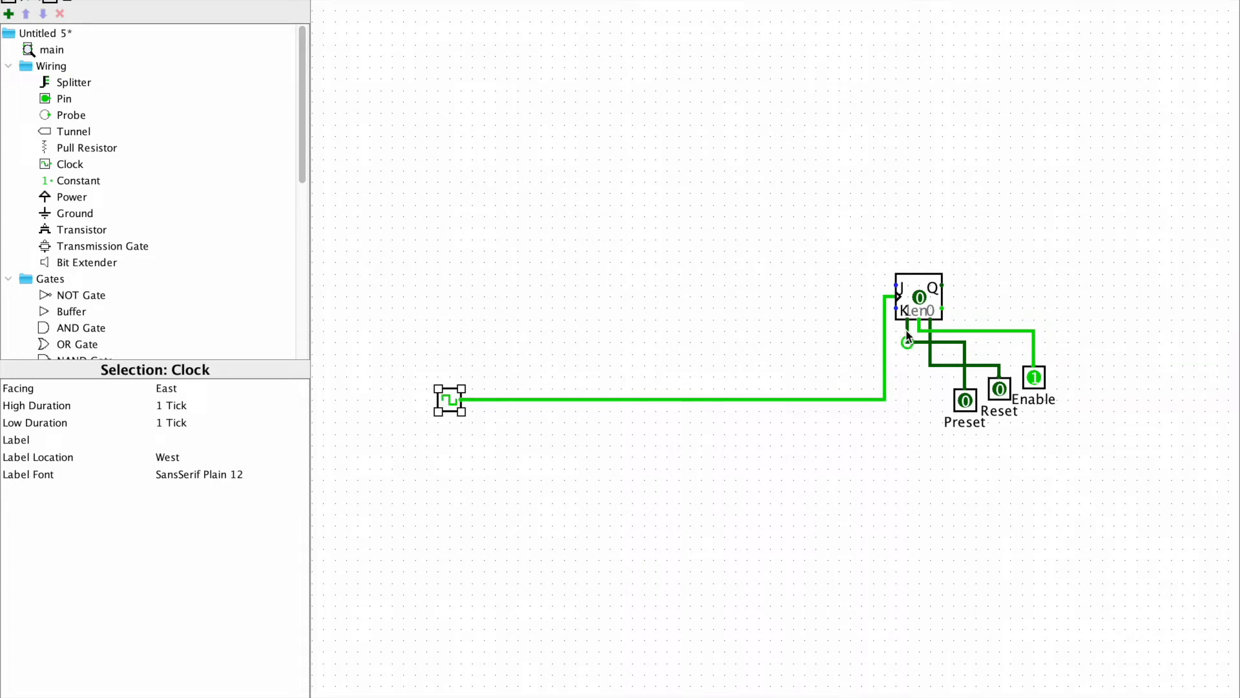
Tie the flip-flop's J and K inputs together on a wire running upward and feed it with a Constant of value 0x1
left_click_drag(898, 311, 873, 101)
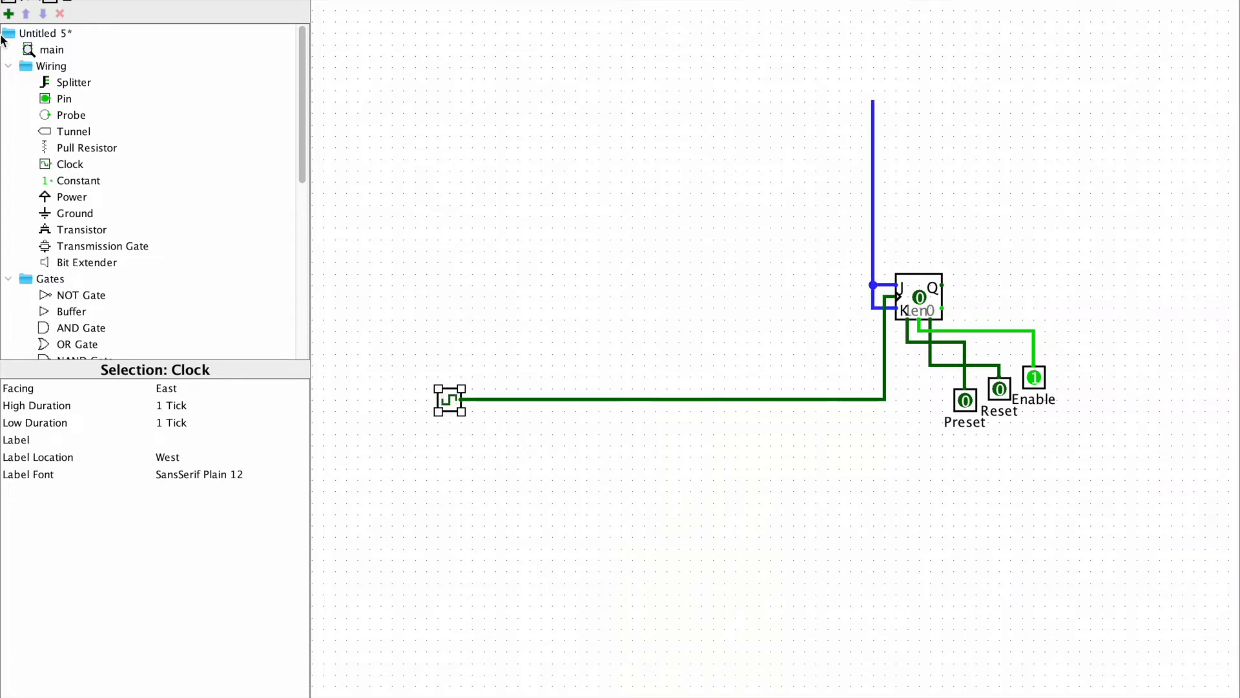
left_click(77, 180)
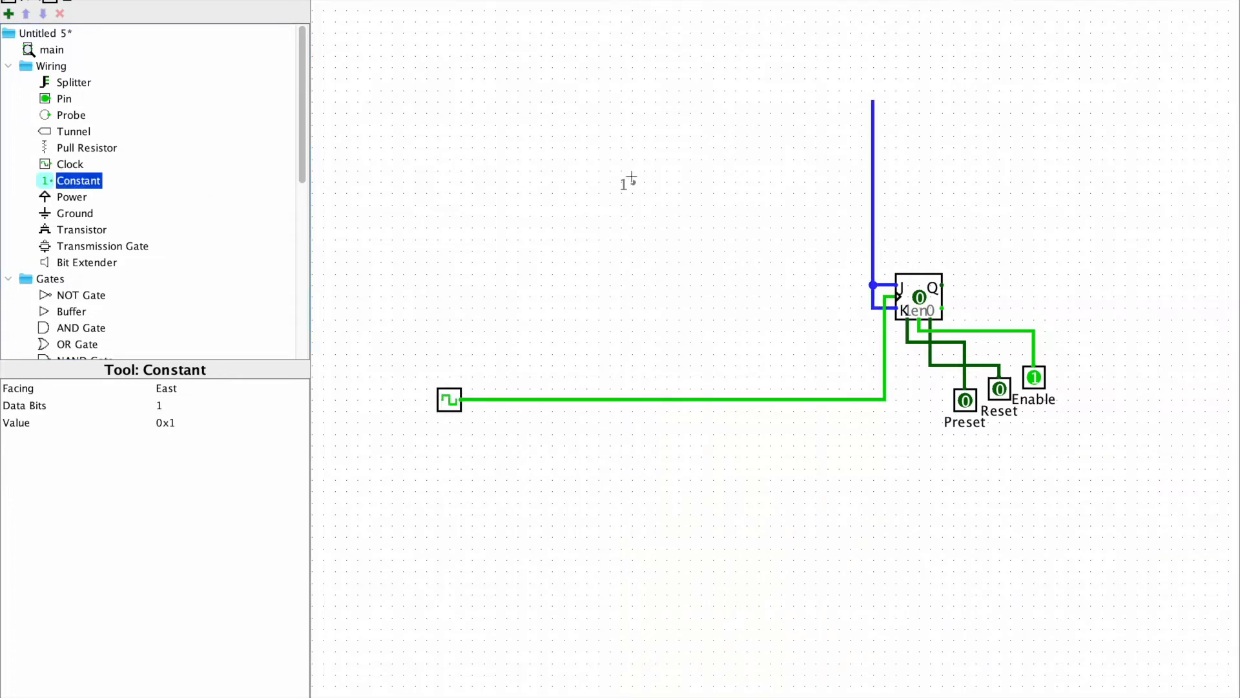
left_click(868, 102)
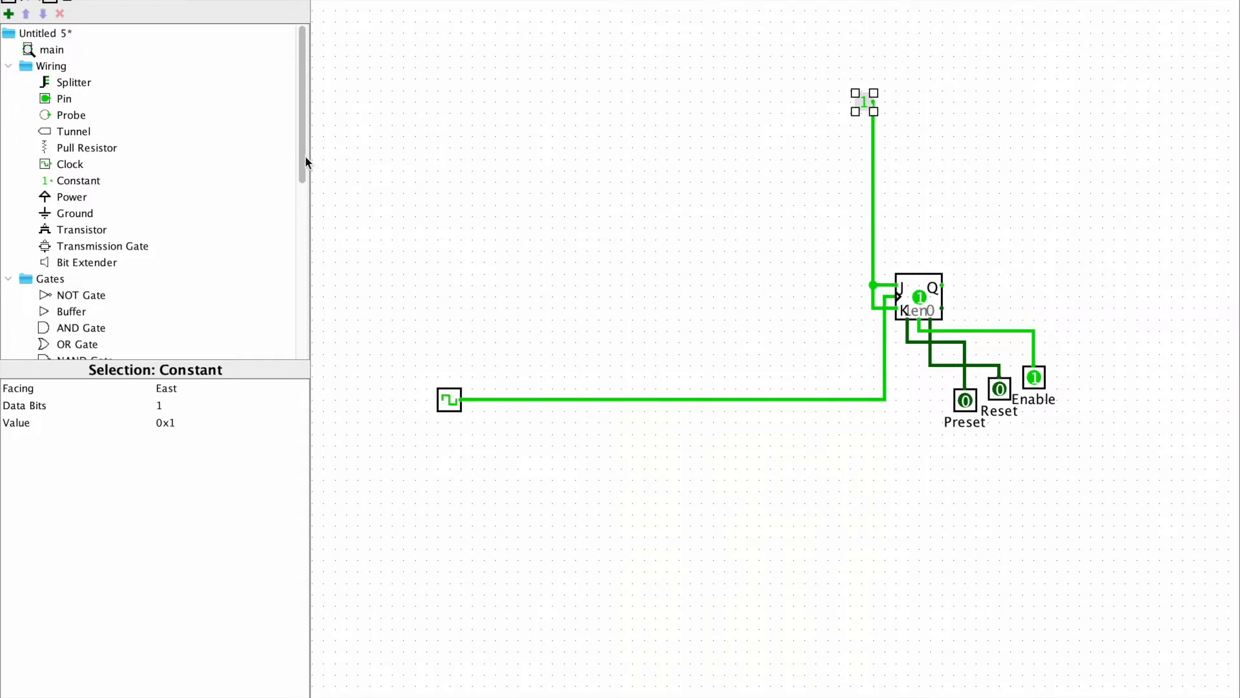
Place a copy of the J-K flip-flop to its left and connect the copy's Preset, Enable and Reset inputs to the existing lines
scroll(305, 157, "down", 3)
left_click(918, 294)
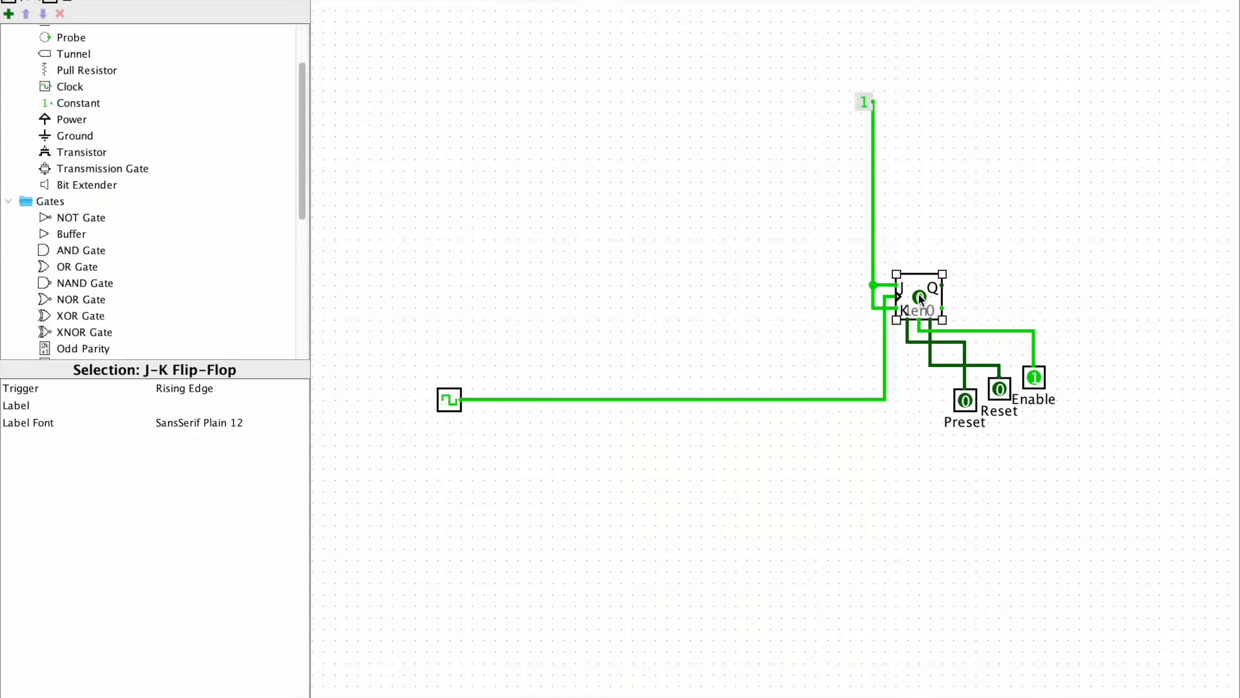
left_click_drag(919, 295, 815, 311)
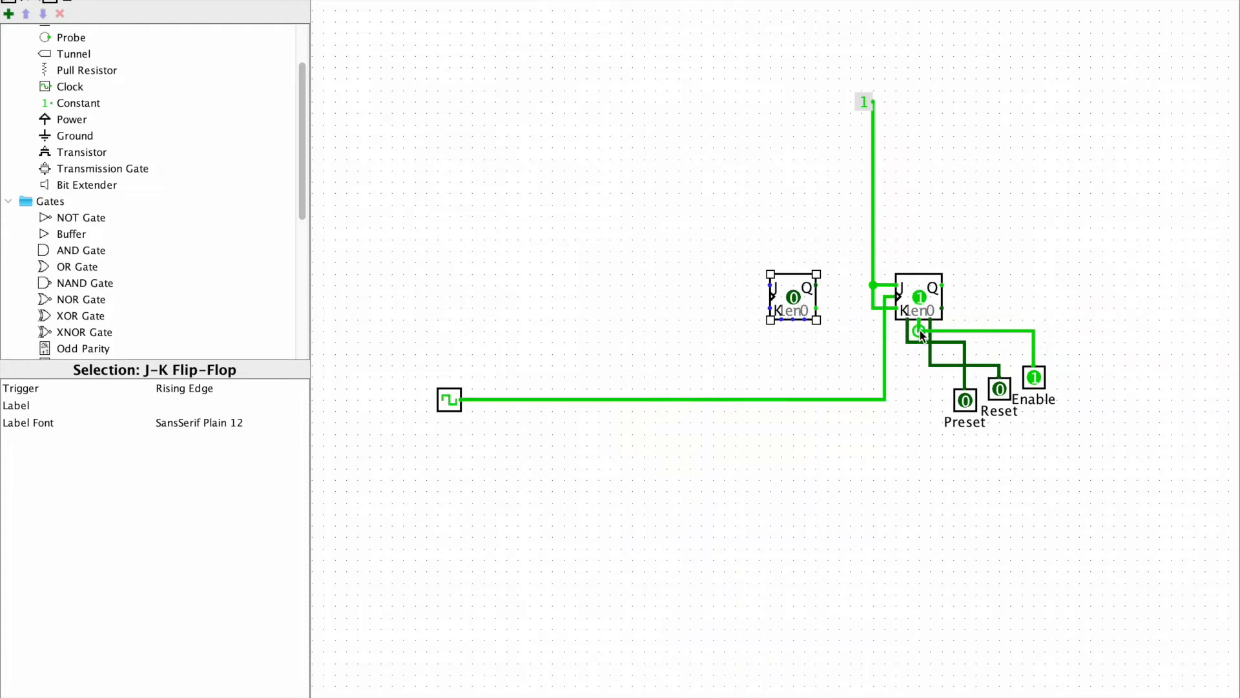
left_click_drag(907, 340, 780, 321)
left_click_drag(794, 319, 919, 331)
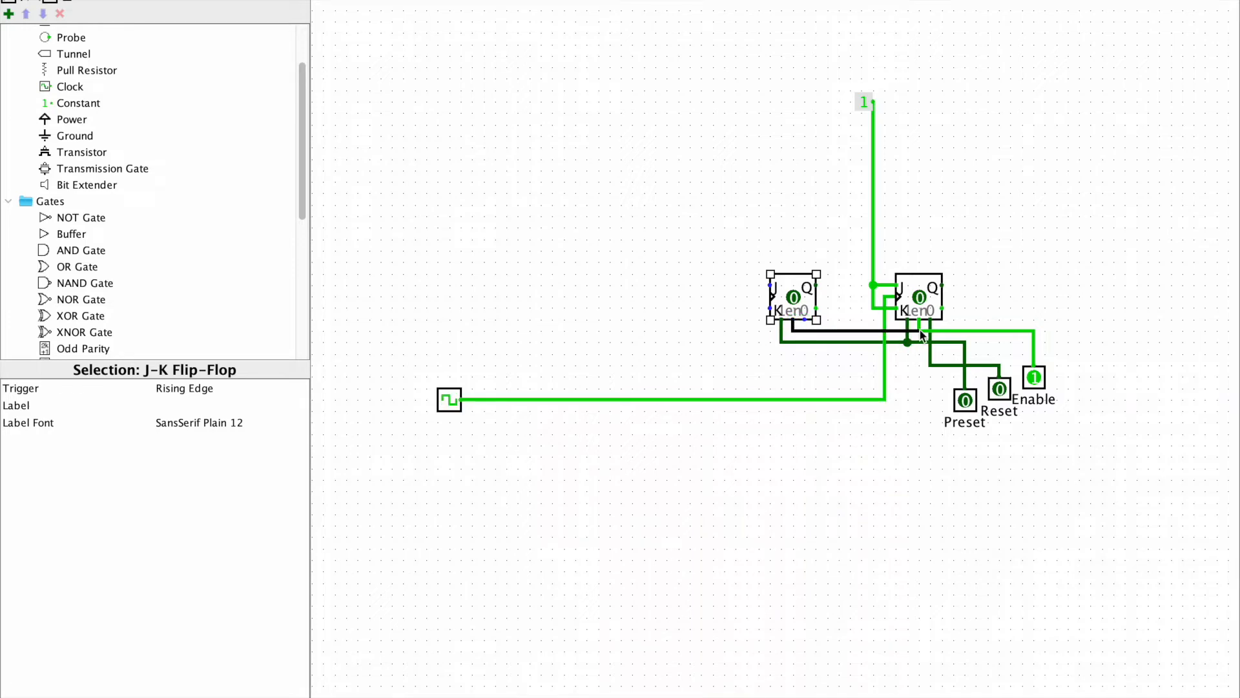
mouse_move(804, 320)
left_mouse_down()
mouse_move(811, 353)
mouse_move(929, 365)
left_mouse_up()
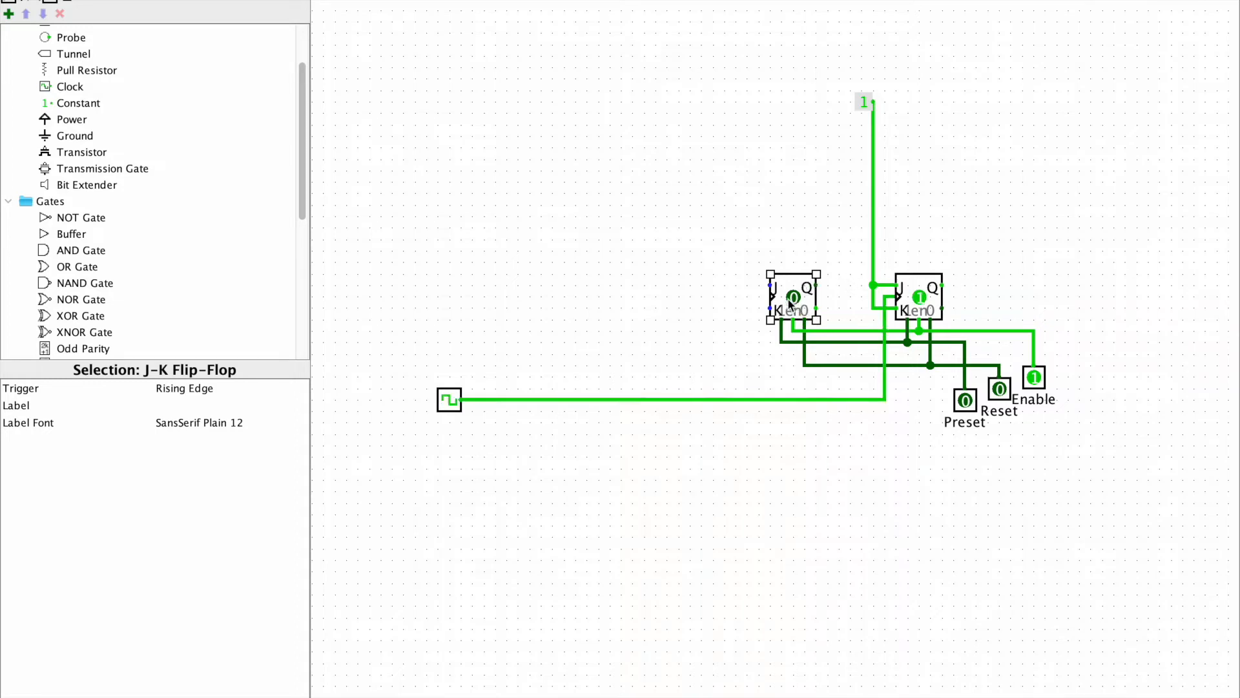
Wire the second flip-flop's clock input to the clock line and its joined J and K inputs to the first flip-flop's Q output
left_click_drag(769, 285, 758, 308)
mouse_move(768, 299)
left_mouse_down()
mouse_move(755, 298)
mouse_move(758, 399)
left_mouse_up()
left_click_drag(769, 308, 746, 308)
left_click_drag(754, 292, 748, 286)
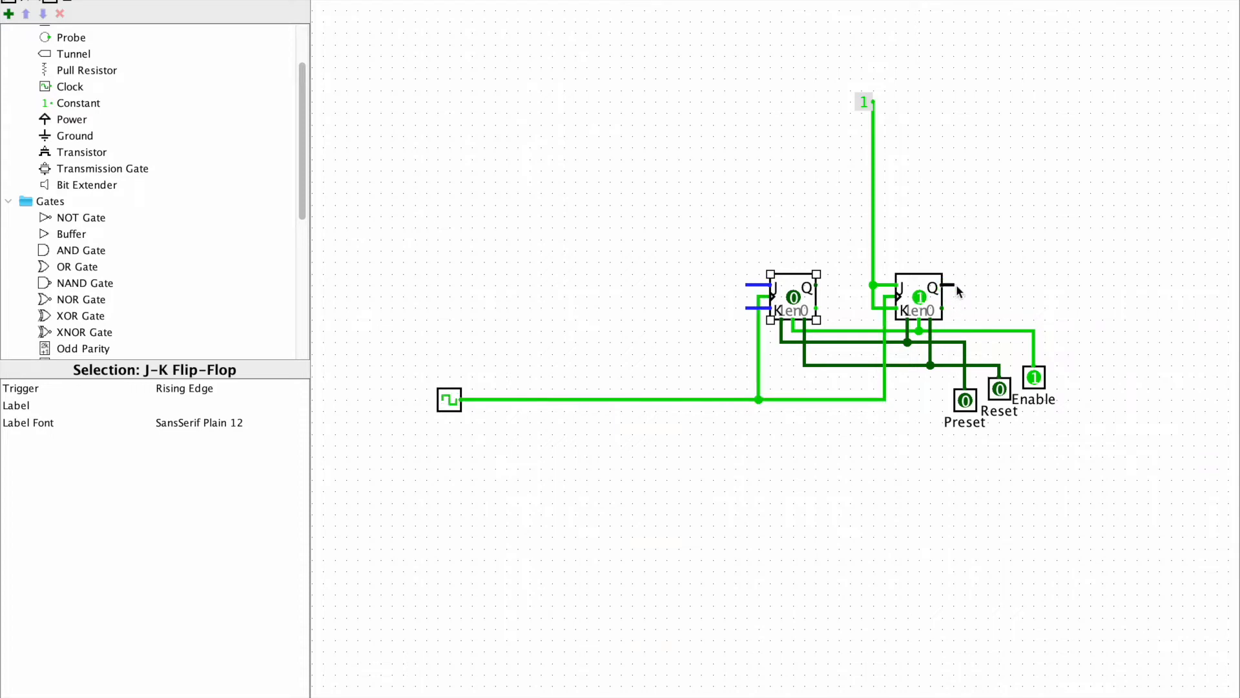
left_click_drag(952, 284, 747, 159)
key("super+z")
left_click_drag(744, 251, 744, 309)
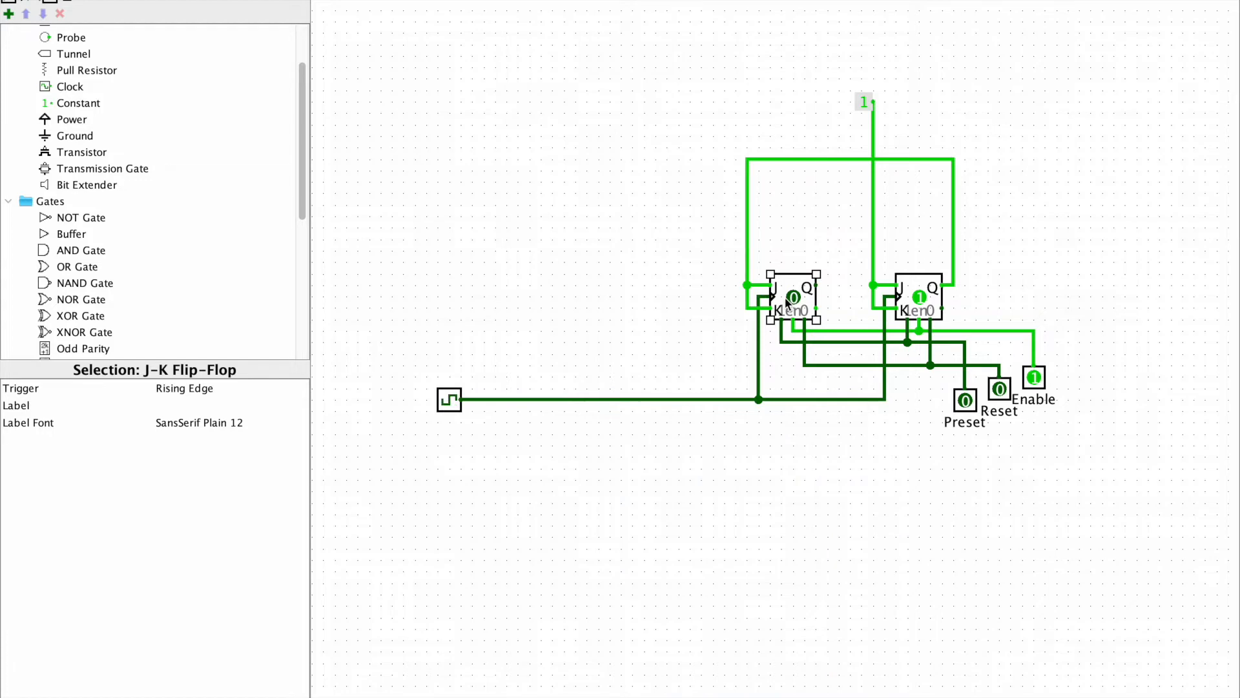
Place a third J-K flip-flop left of the second and an AND gate above and left of it
left_click_drag(785, 289, 652, 305)
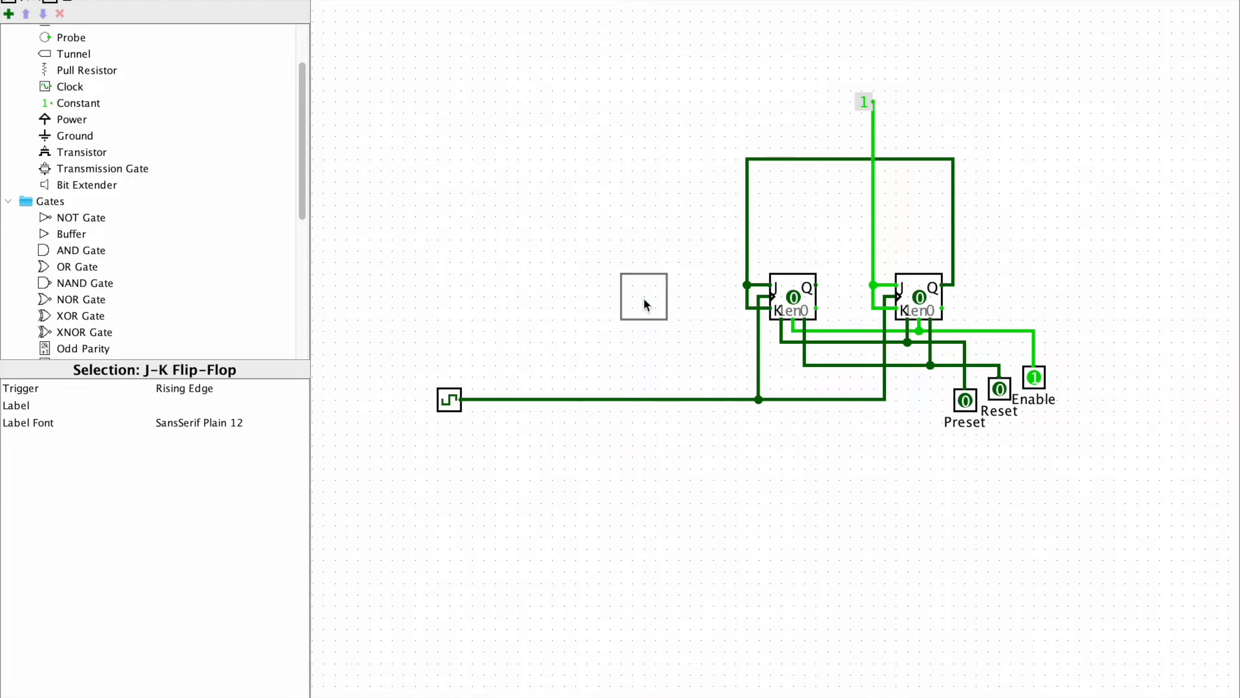
left_click(643, 297)
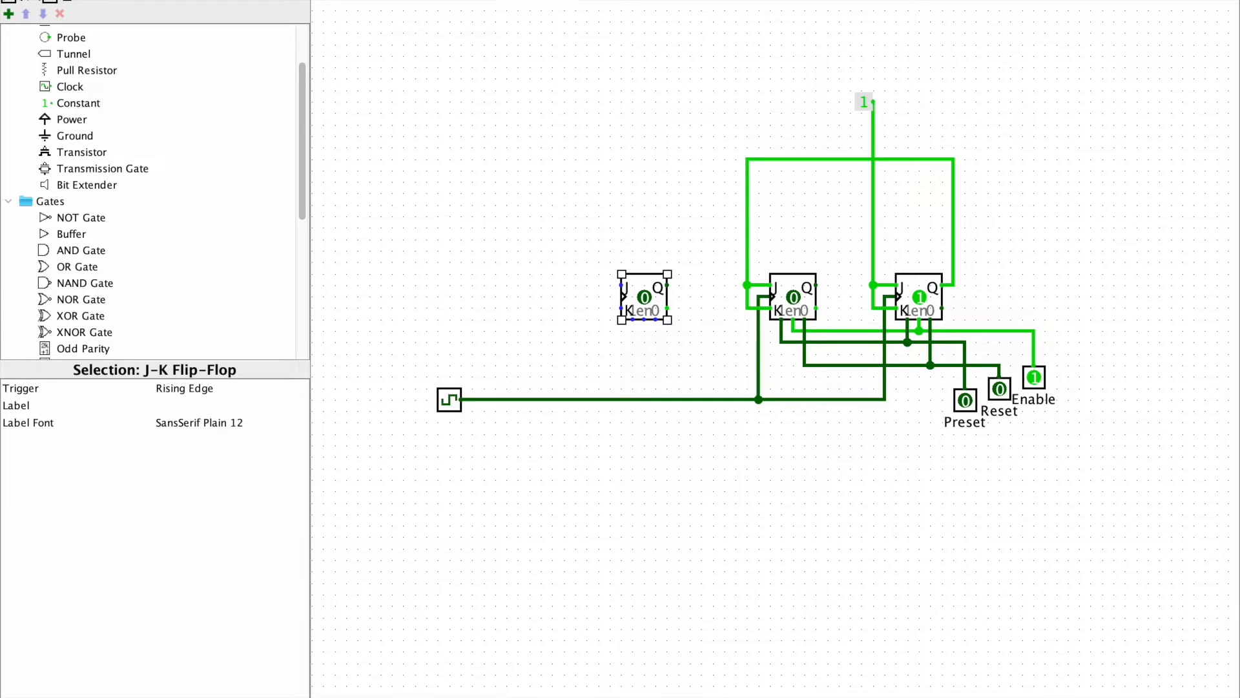
left_click(134, 1)
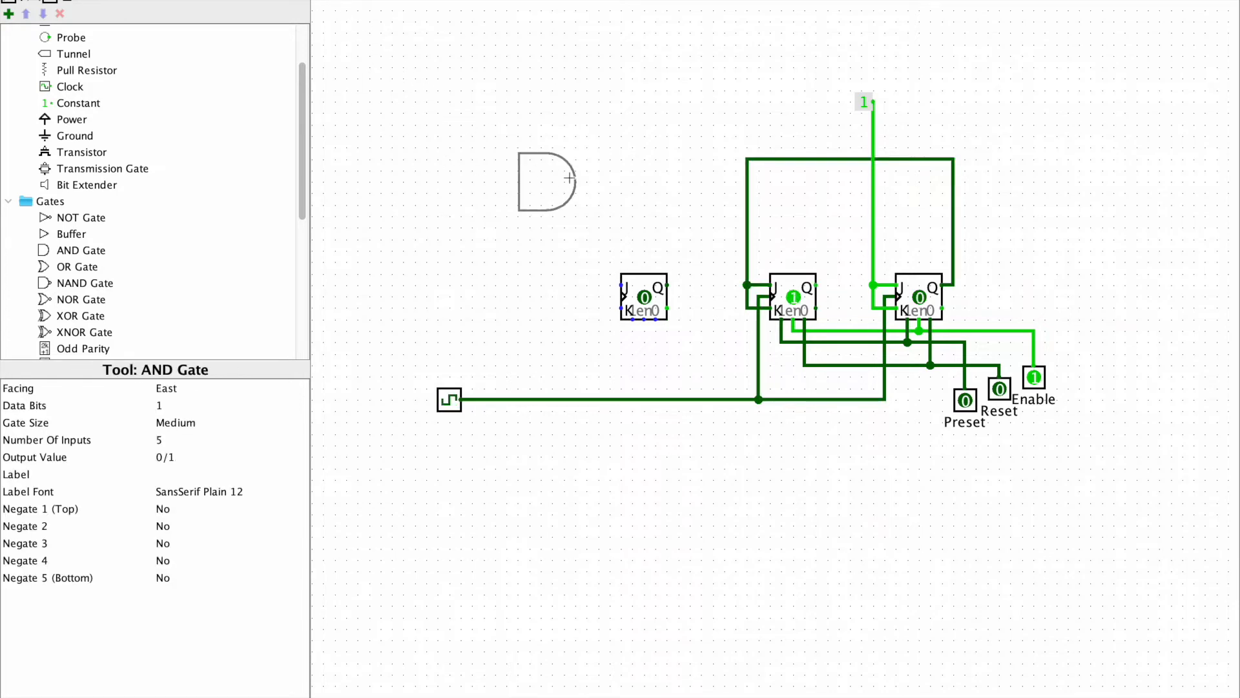
left_click(575, 170)
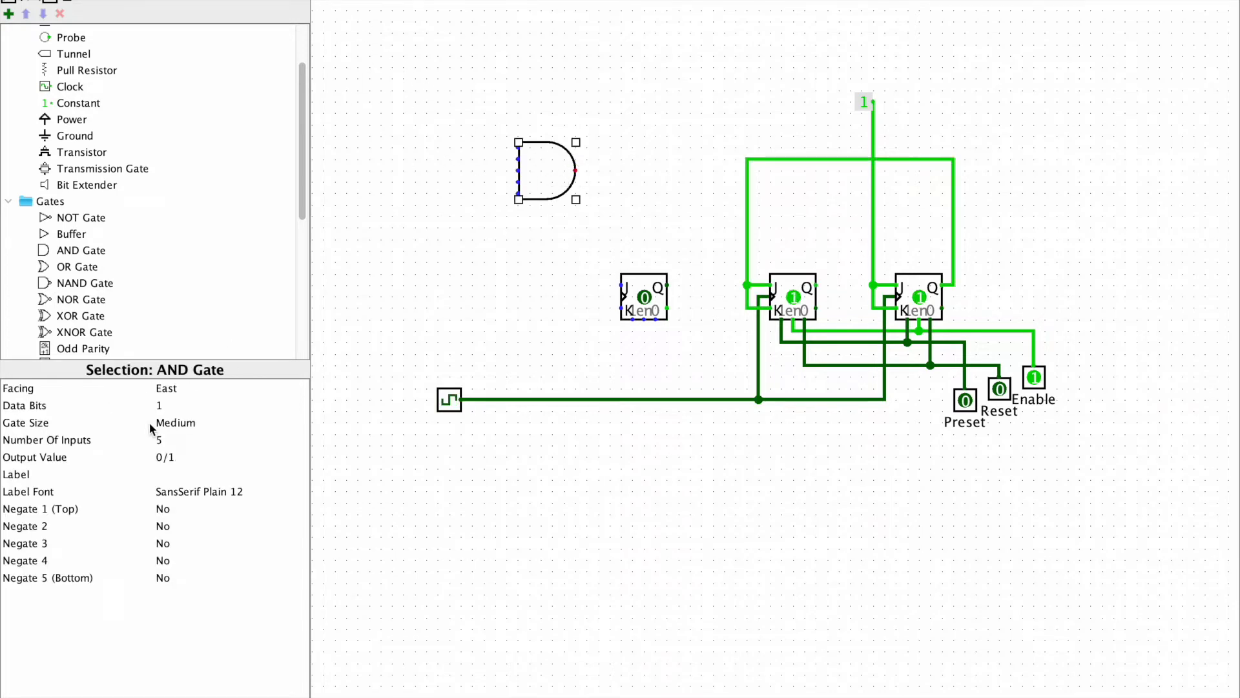
Set the AND gate to 2 inputs, Narrow size and South facing, and move it down closer to the third flip-flop
left_click(161, 440)
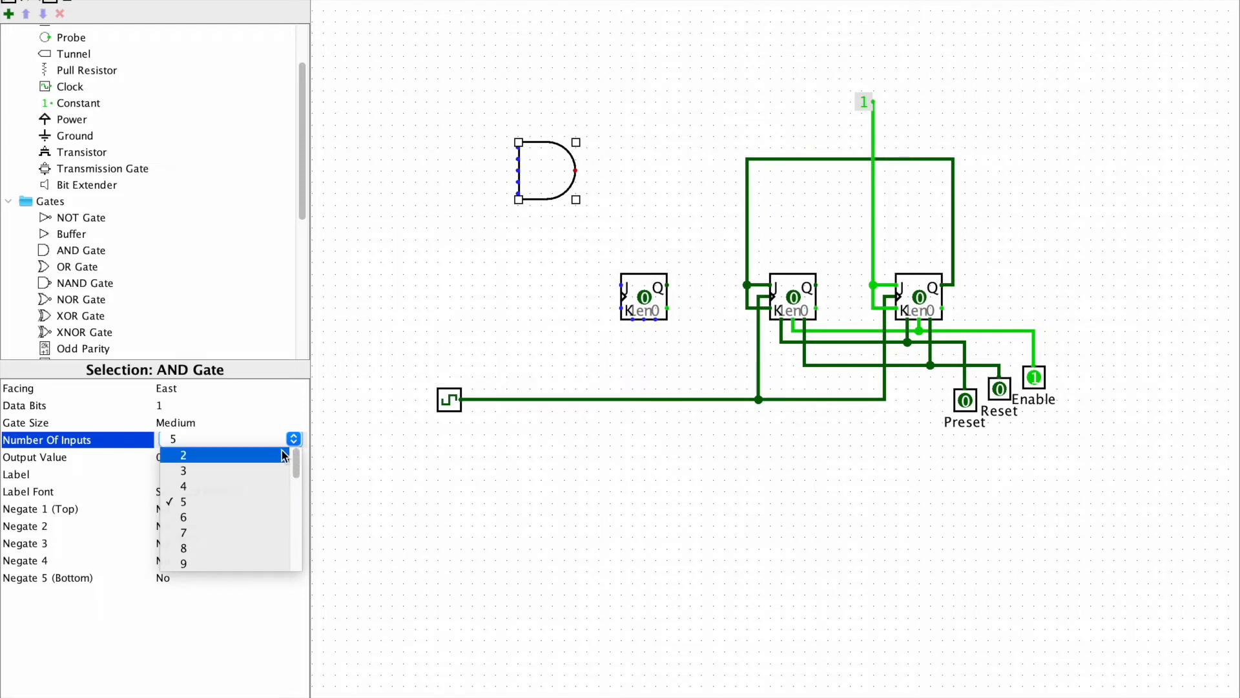
left_click(220, 455)
left_click(184, 425)
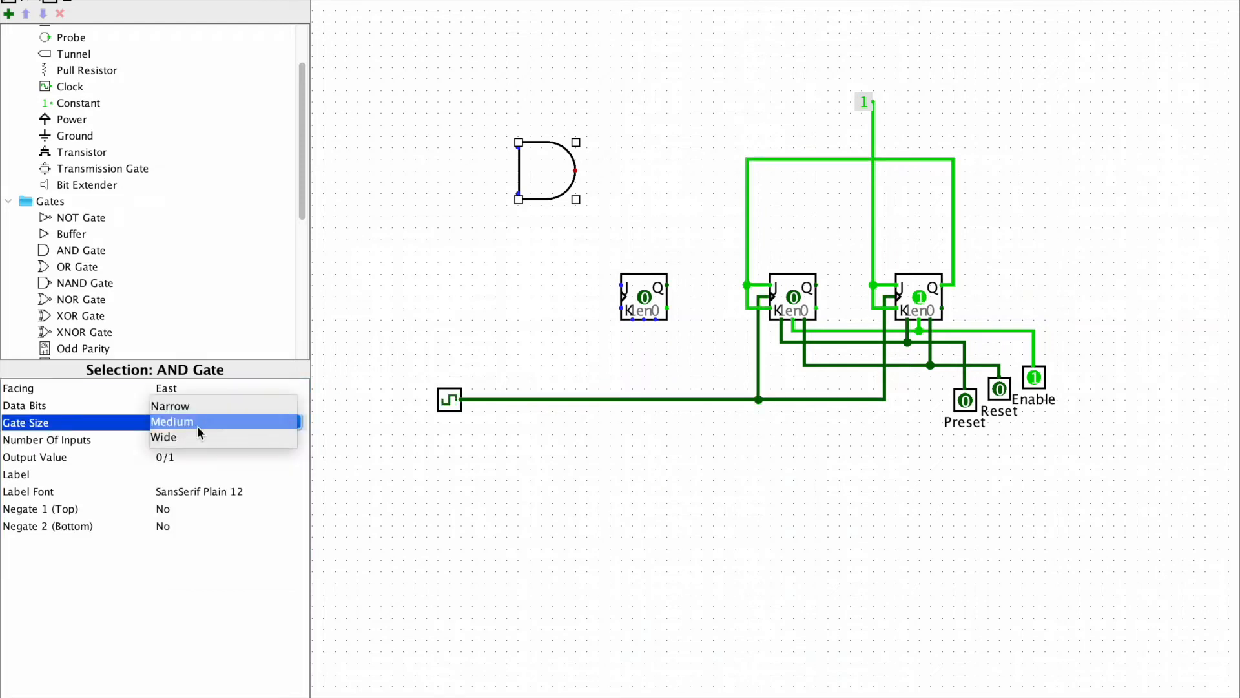
left_click(207, 406)
left_click(217, 388)
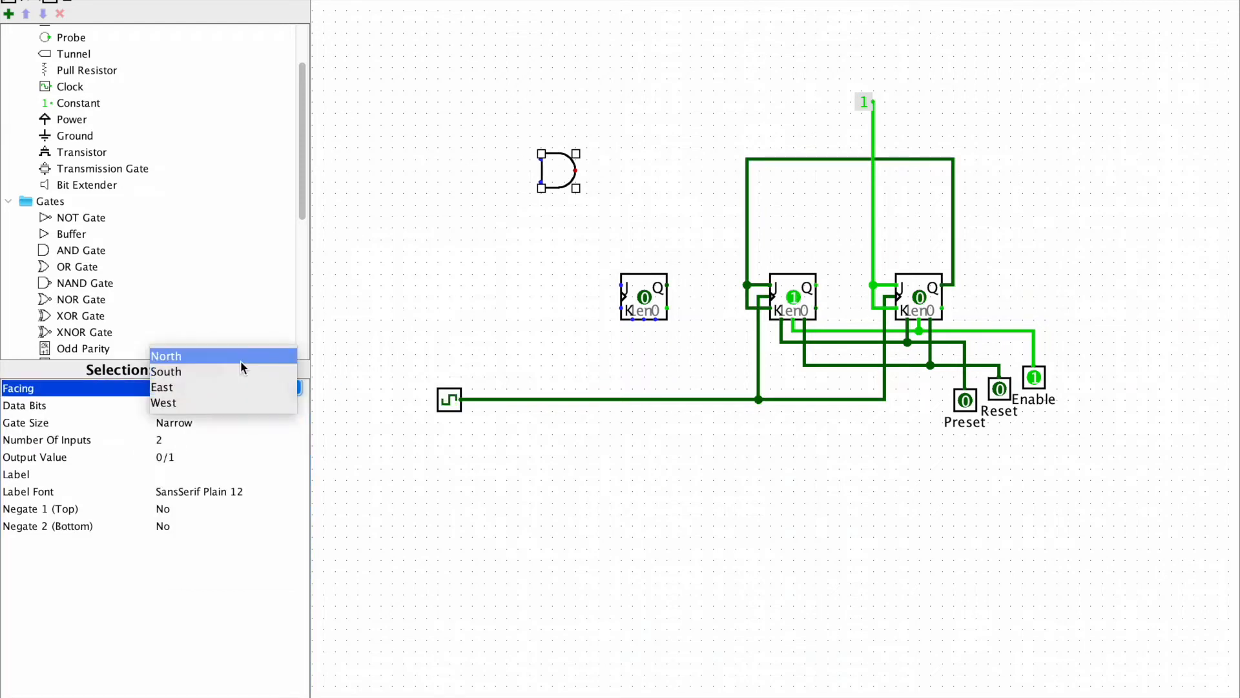
left_click(240, 362)
left_click(233, 385)
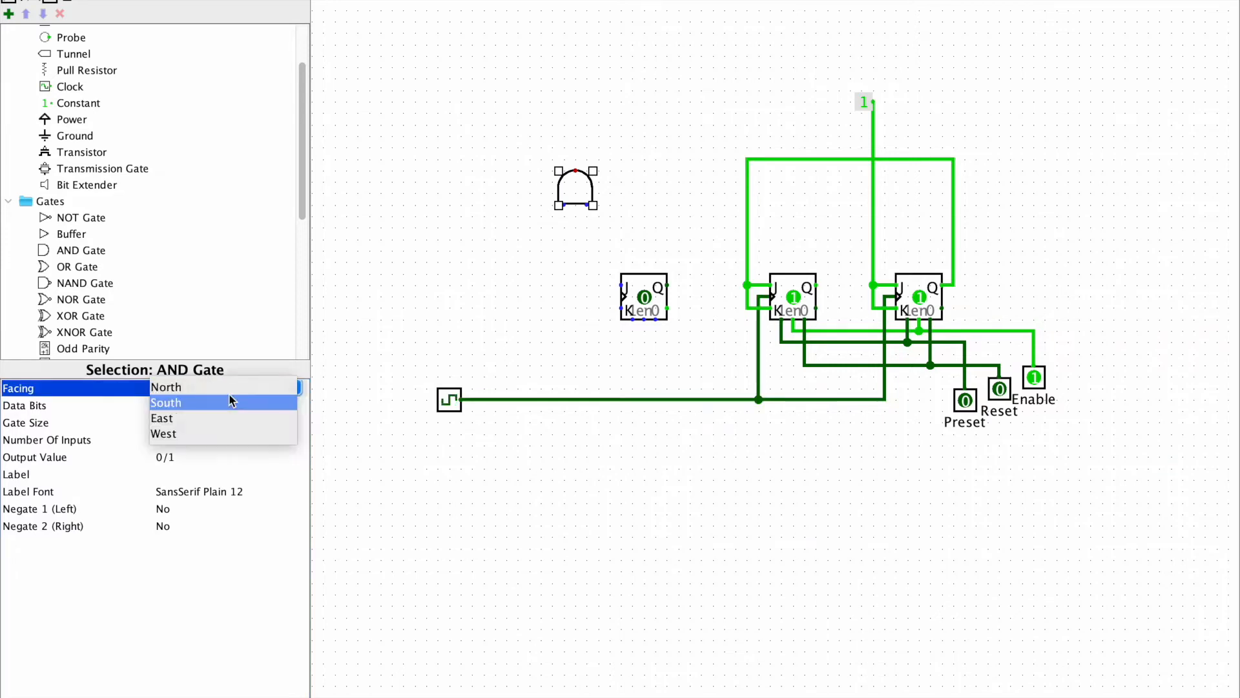
left_click(233, 404)
left_click_drag(588, 138, 568, 227)
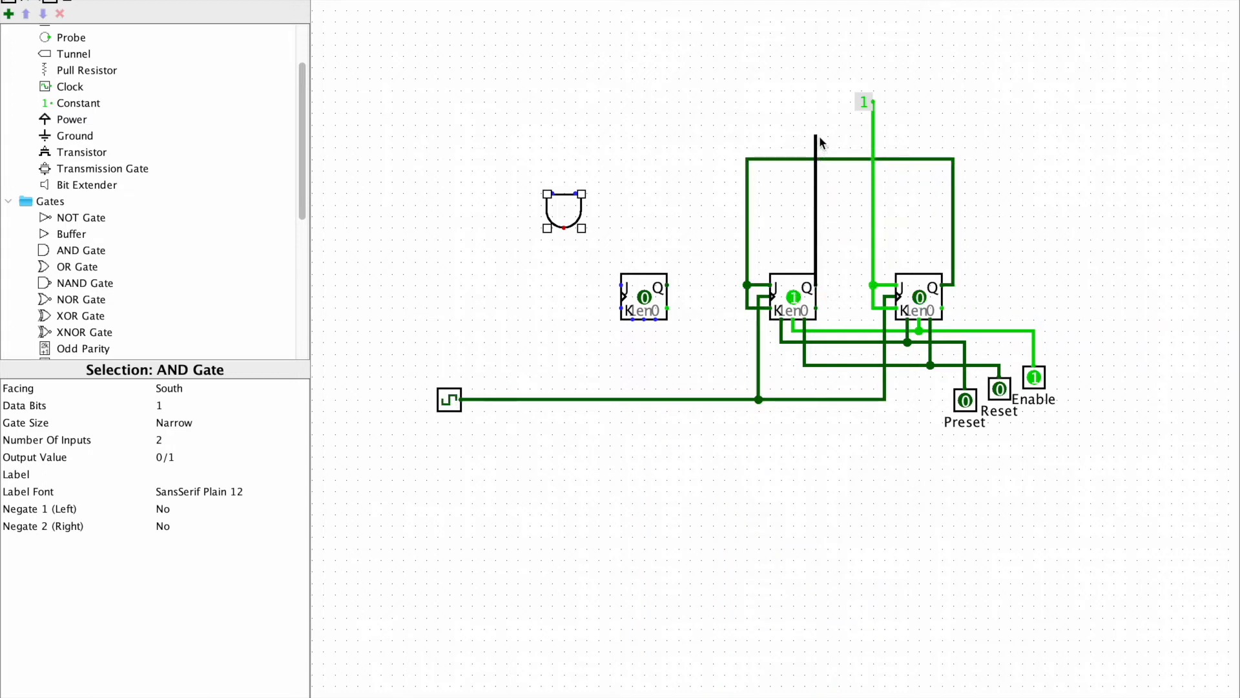
Wire the Q outputs of the first and second flip-flops over the top to the AND gate's two inputs
left_click_drag(818, 285, 578, 137)
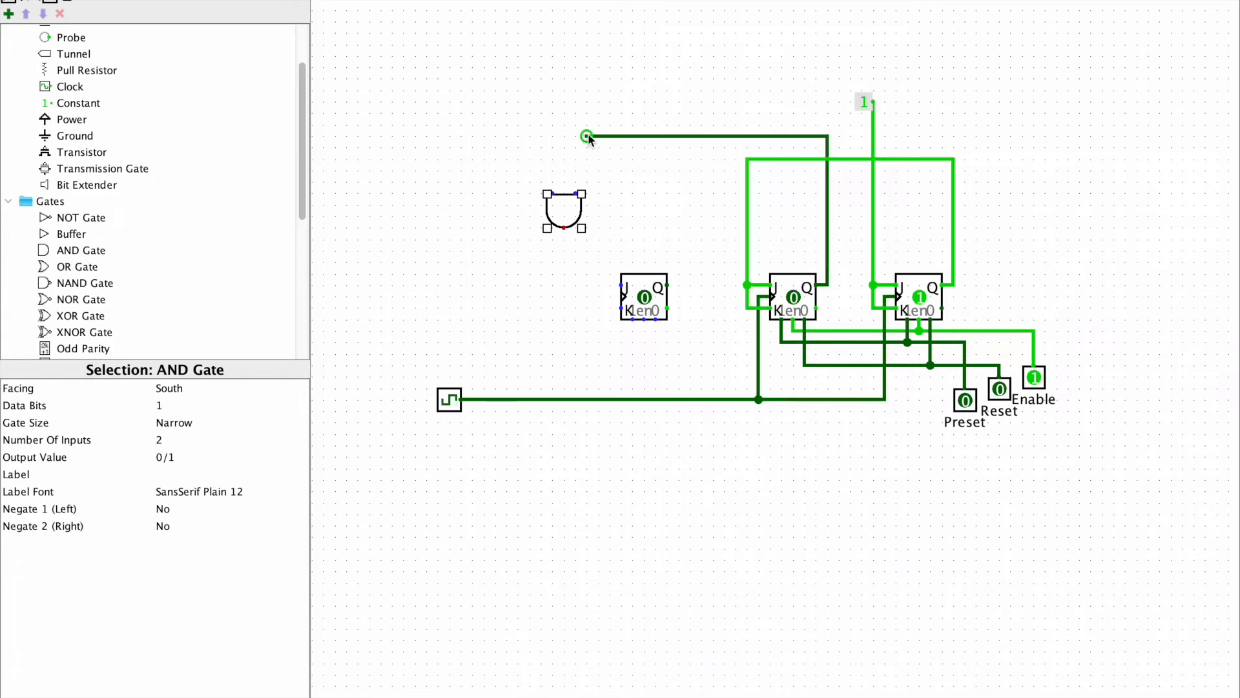
left_click_drag(579, 183, 576, 193)
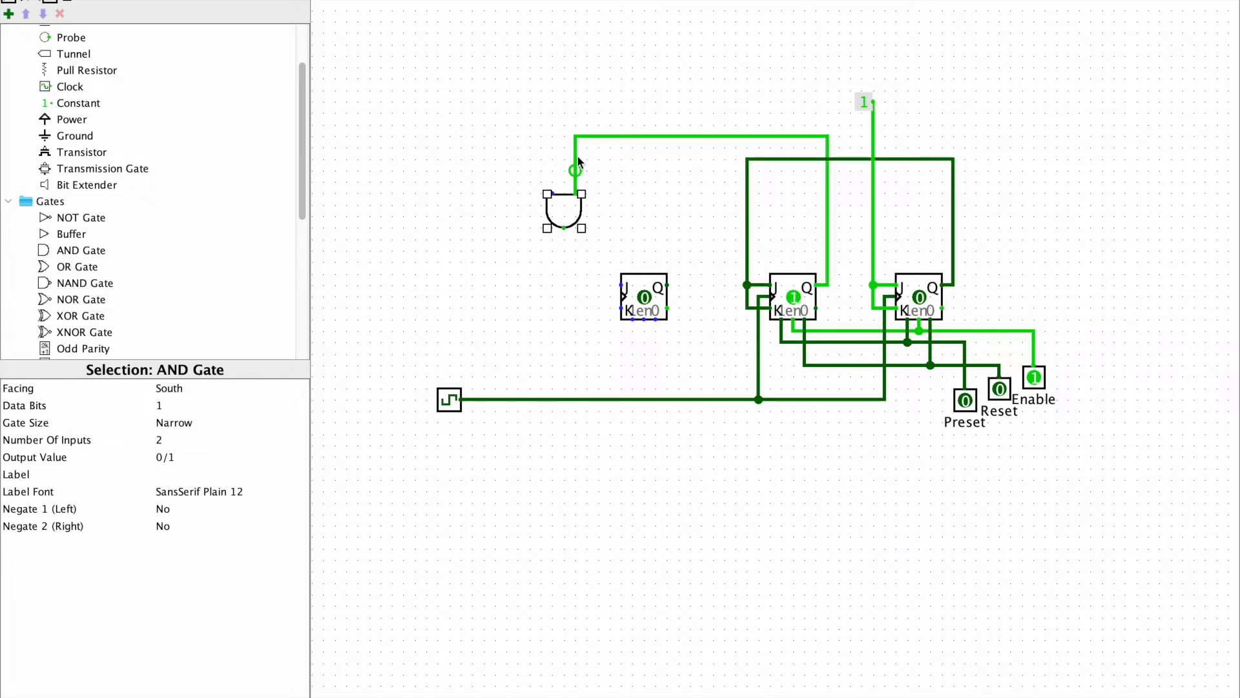
left_click_drag(953, 158, 551, 194)
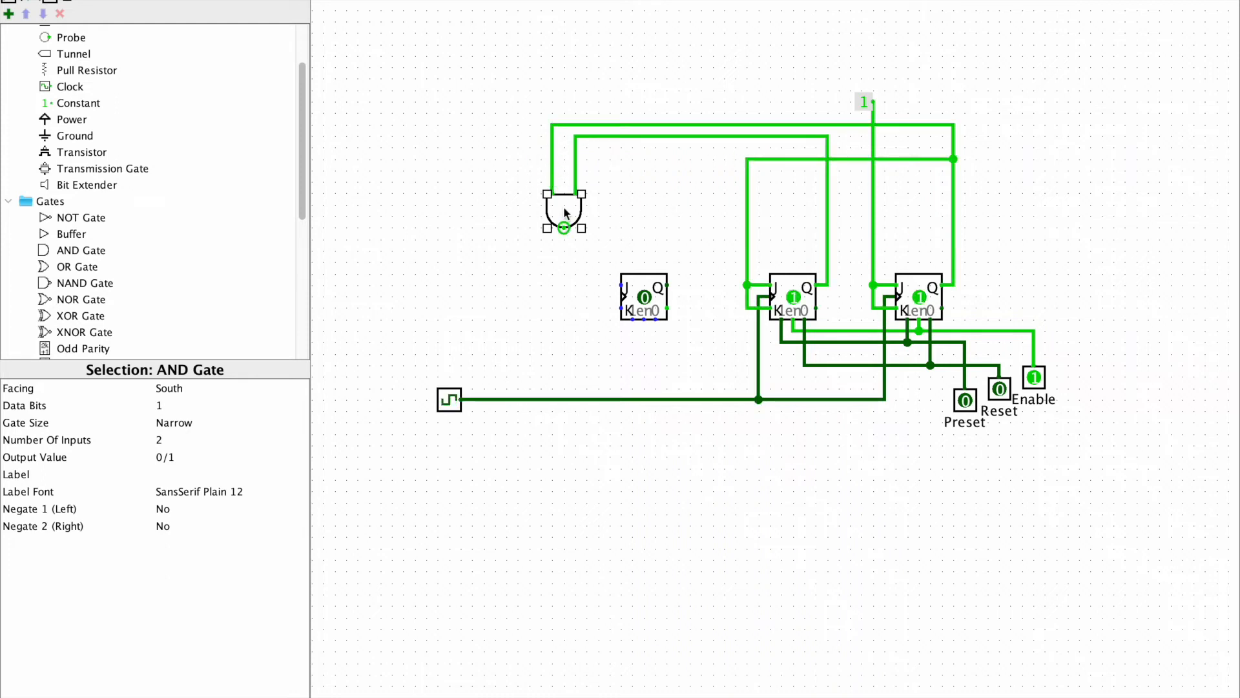
Wire the AND gate's output to the third flip-flop's J and K, and its clock, Preset, Enable and Reset inputs to the shared lines
mouse_move(563, 230)
left_mouse_down()
mouse_move(566, 283)
mouse_move(622, 285)
left_mouse_up()
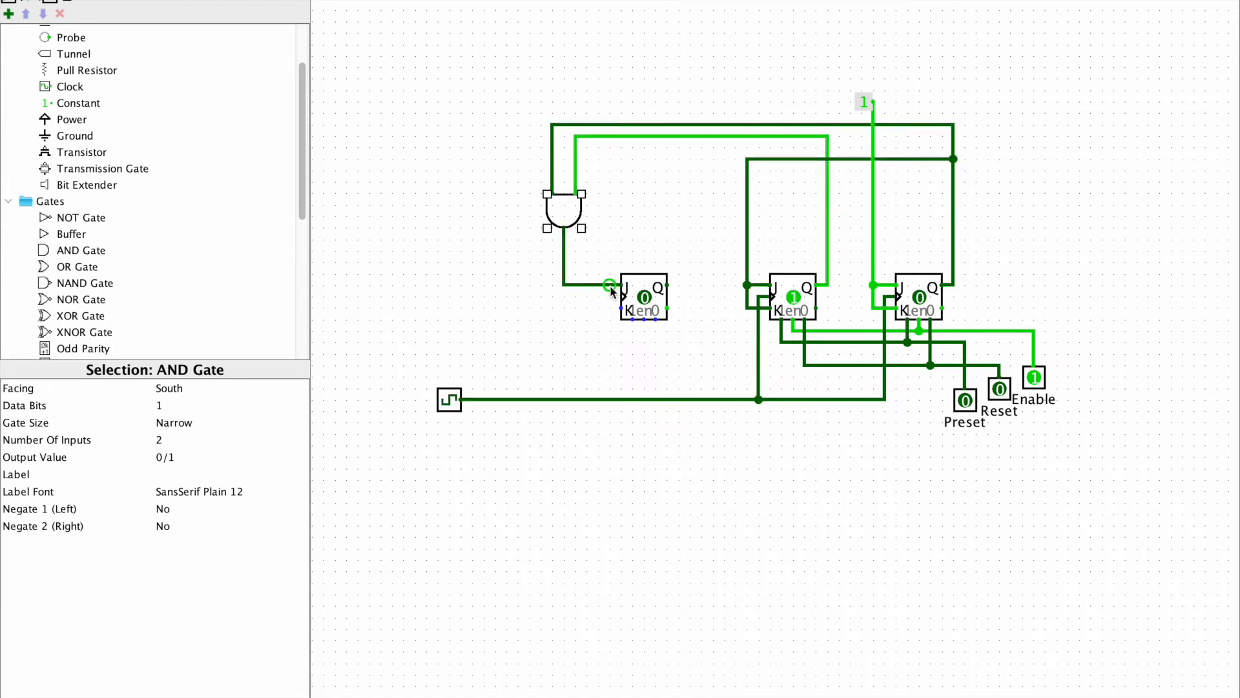
left_click_drag(609, 285, 600, 398)
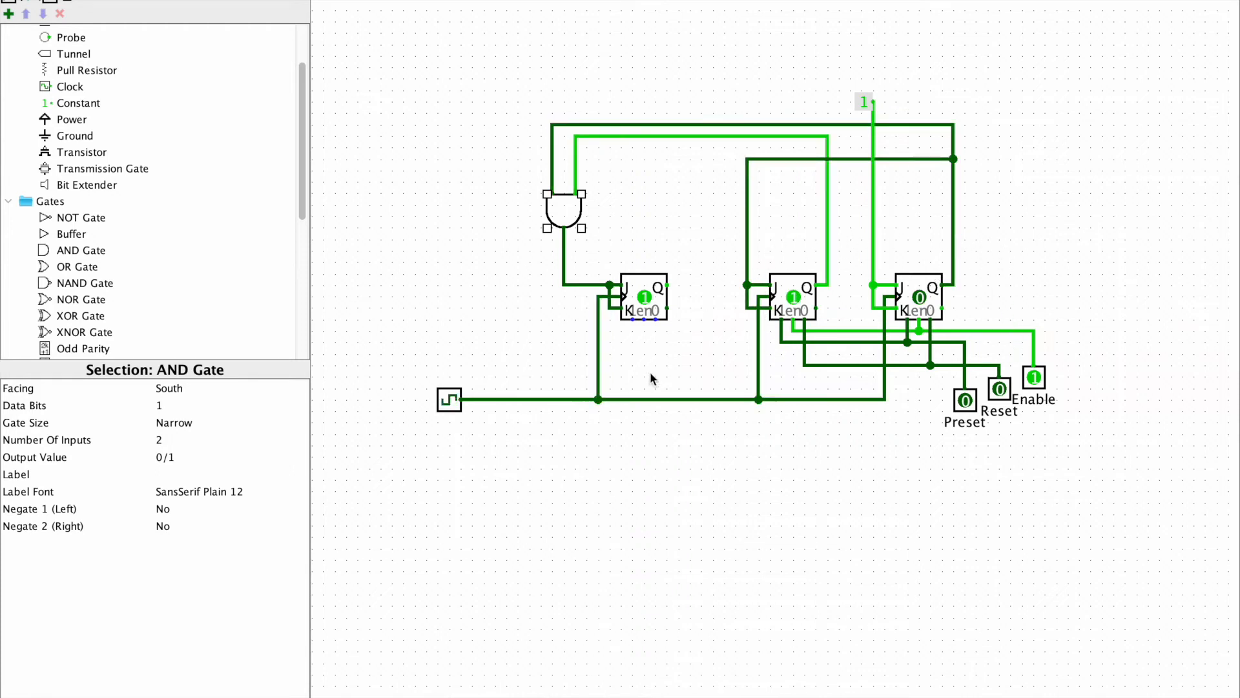
mouse_move(644, 319)
left_mouse_down()
mouse_move(647, 350)
mouse_move(793, 331)
mouse_move(651, 346)
mouse_move(631, 345)
mouse_move(633, 333)
mouse_move(656, 354)
mouse_move(804, 365)
left_mouse_up()
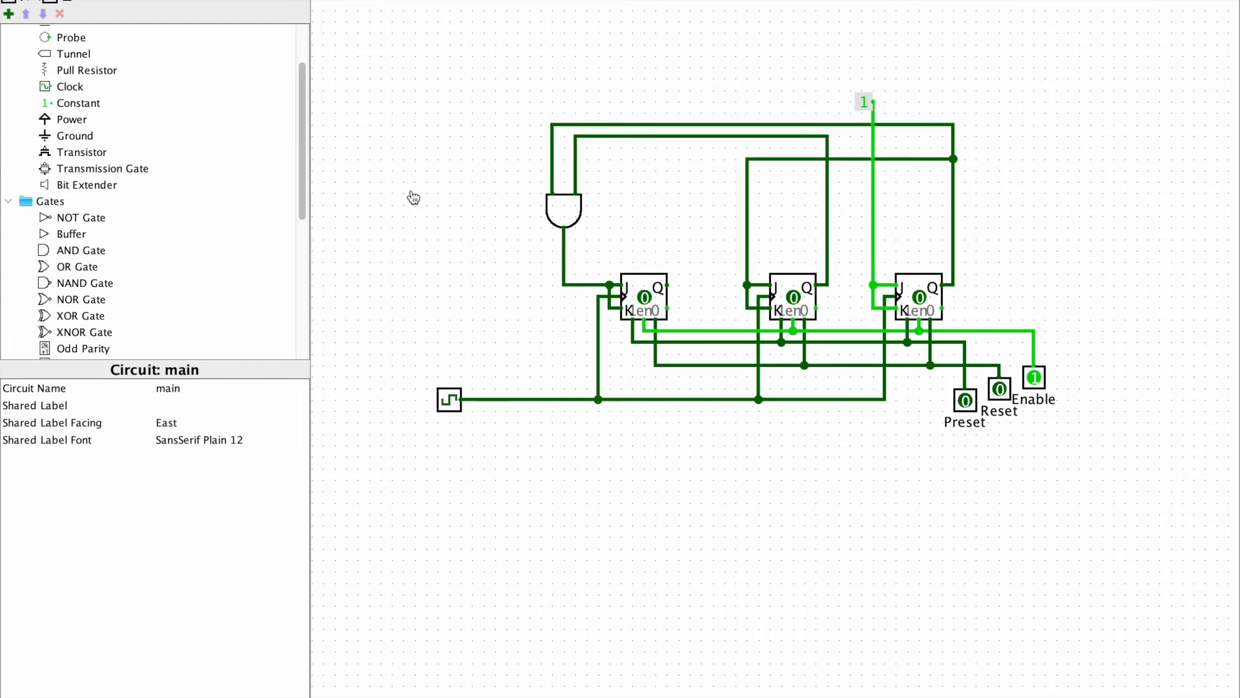
Add an input pin above and left of the AND gate and label it Up/Down
key("ctrl+4")
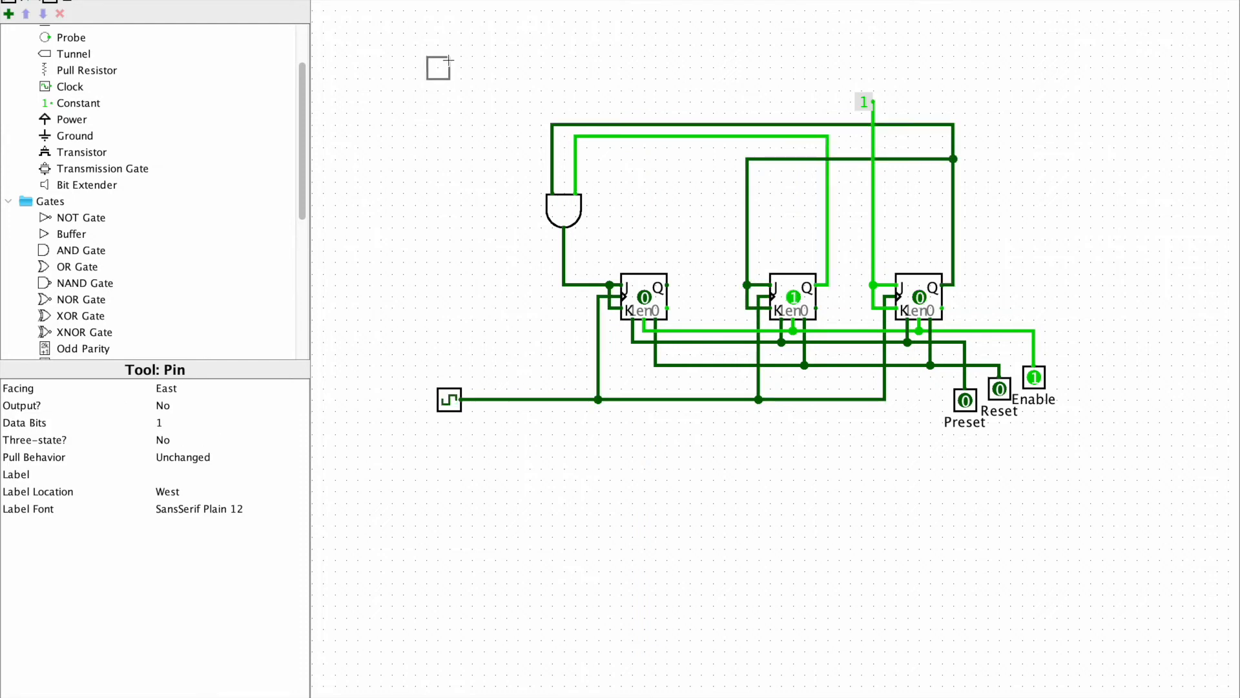
left_click(438, 57)
left_click(217, 456)
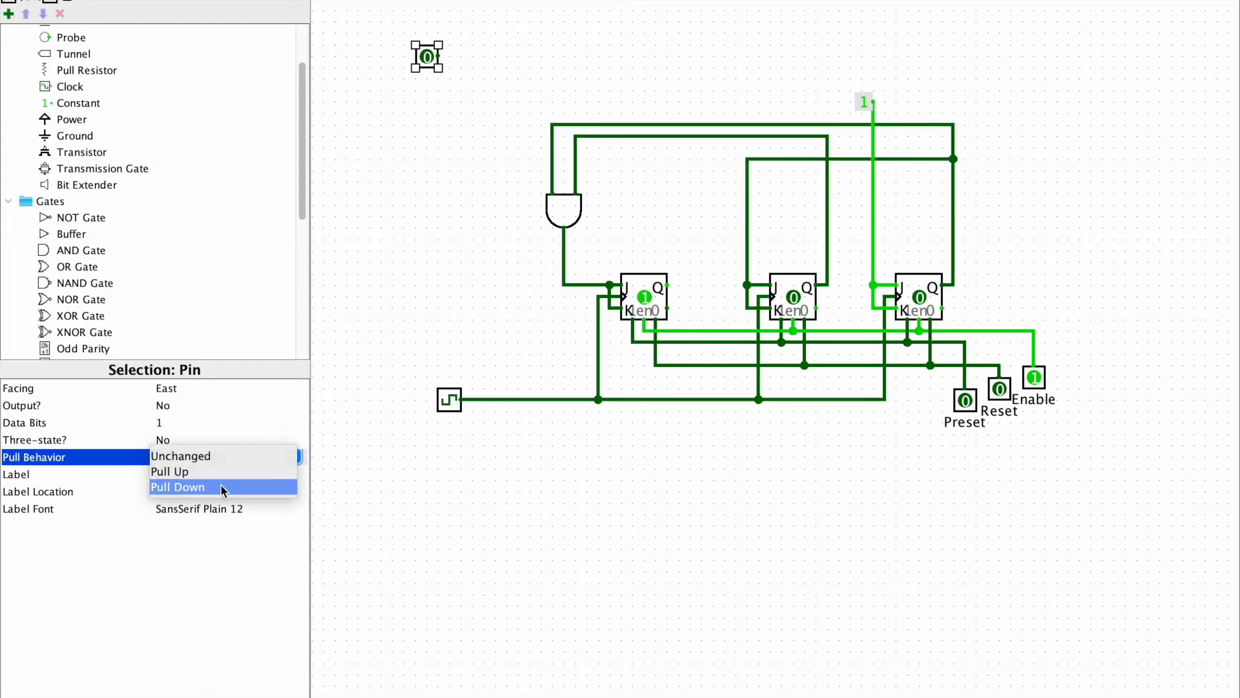
left_click(166, 491)
left_click(171, 475)
type("Up/Down")
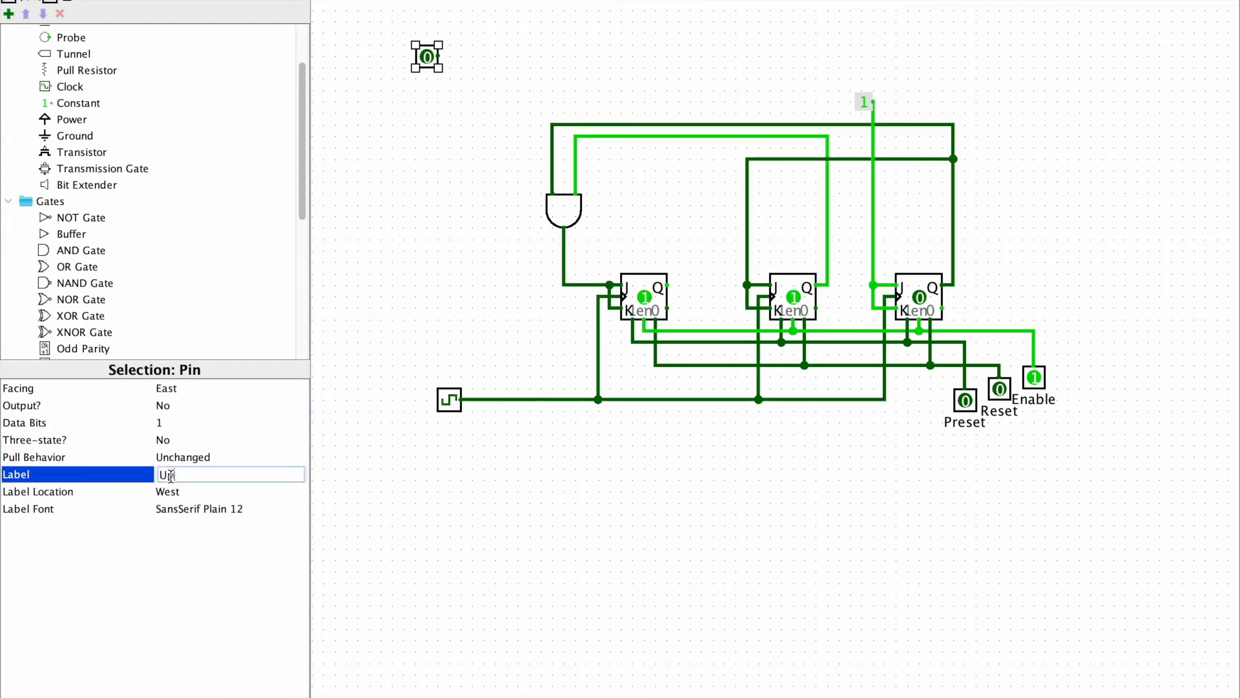
key("Return")
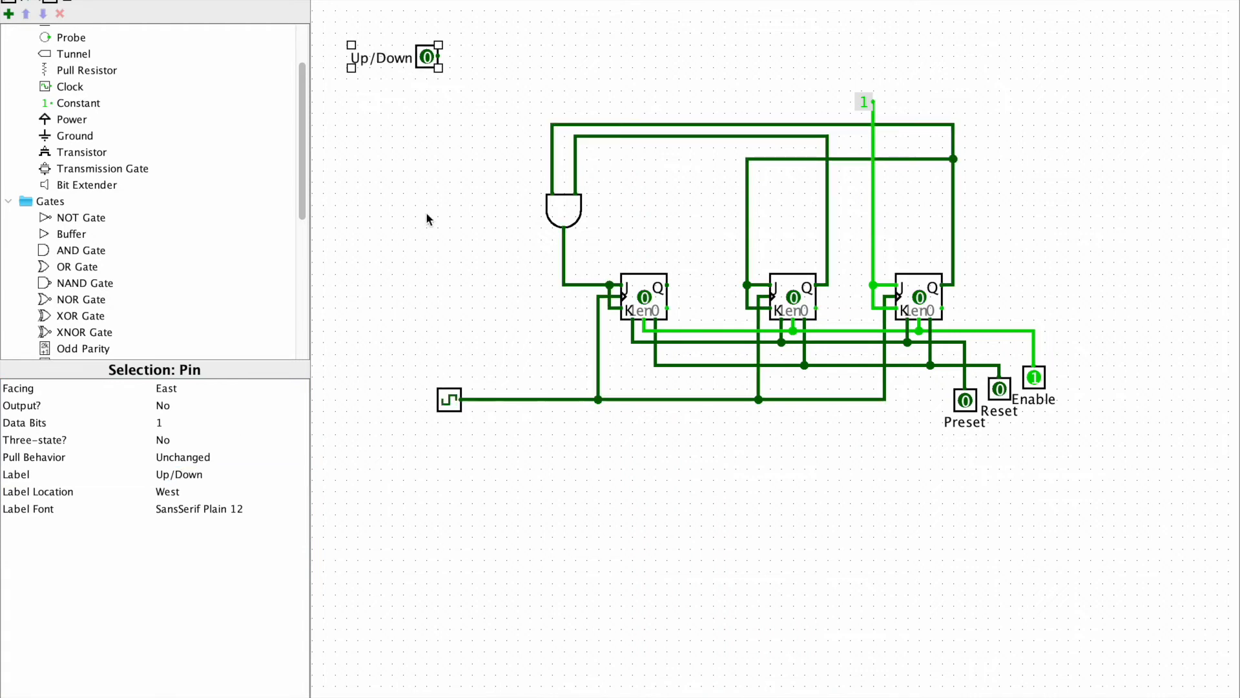
left_click(427, 212)
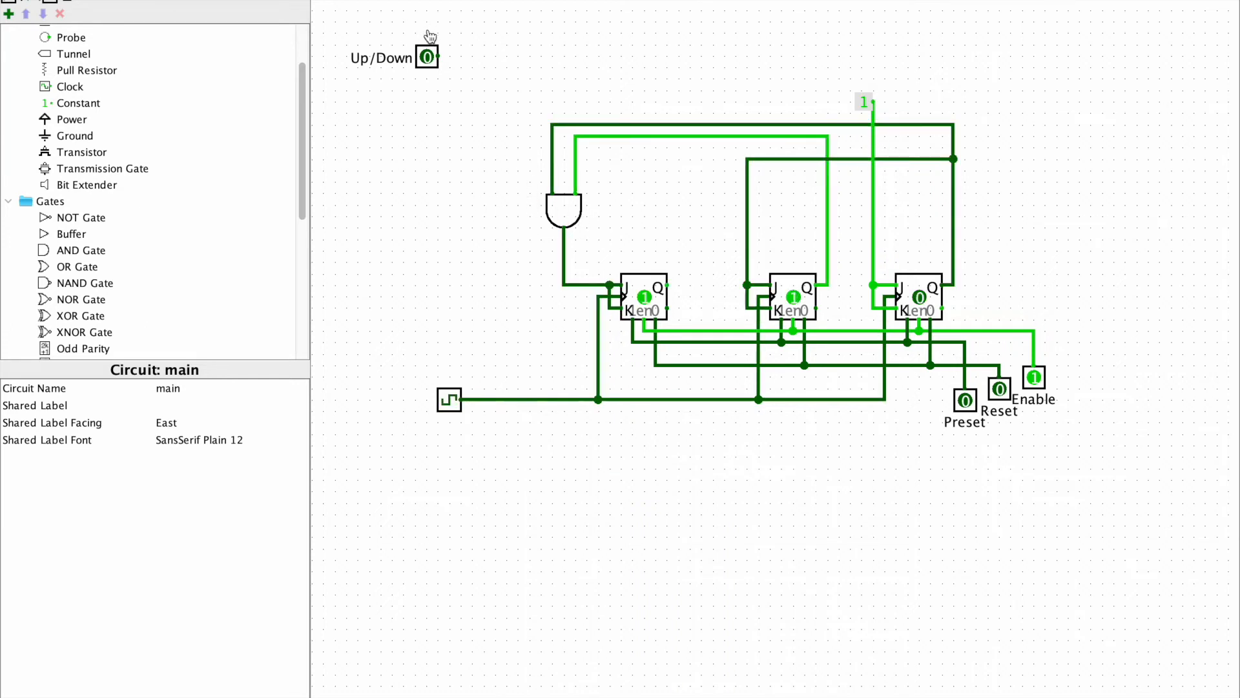
Set the Up/Down pin to 1 and wire it to the middle input of the AND gate, expanded to 3 inputs
left_click(427, 57)
left_click(558, 208)
left_click(167, 438)
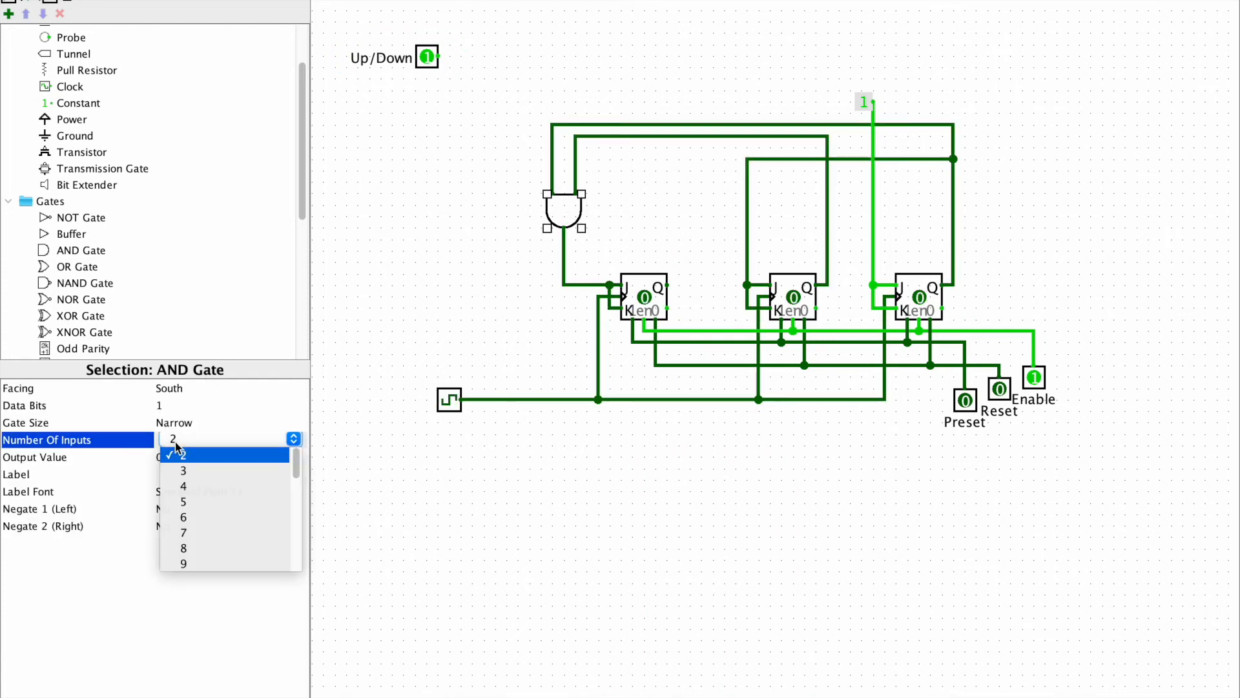
left_click(191, 472)
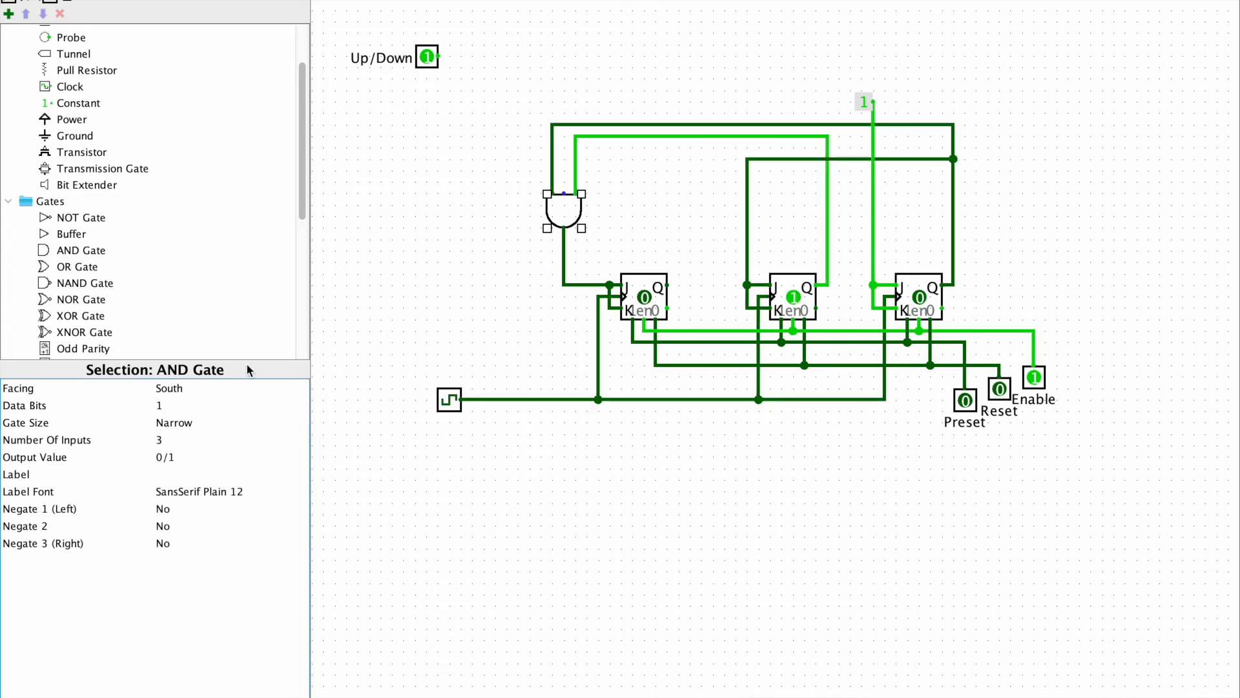
left_click_drag(439, 58, 564, 194)
left_click(656, 216)
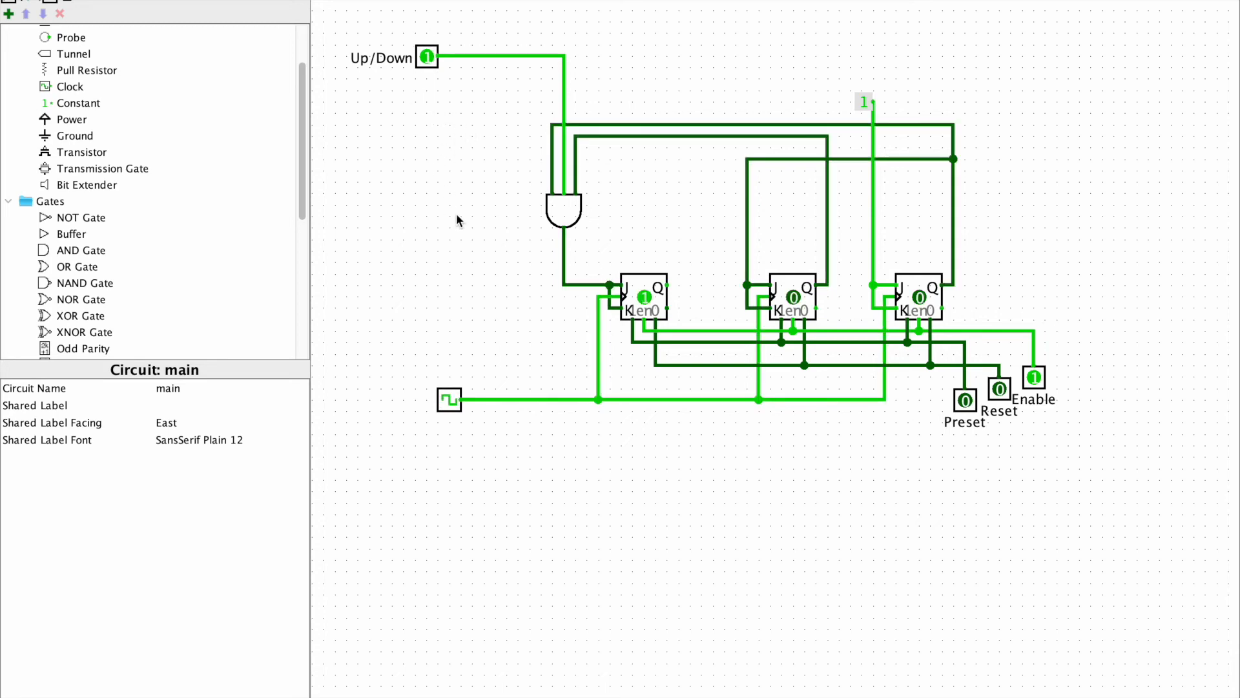
Switch to the separate XNOR example circuit and set inputs A and B to 1 to examine output C
key("ctrl+Up")
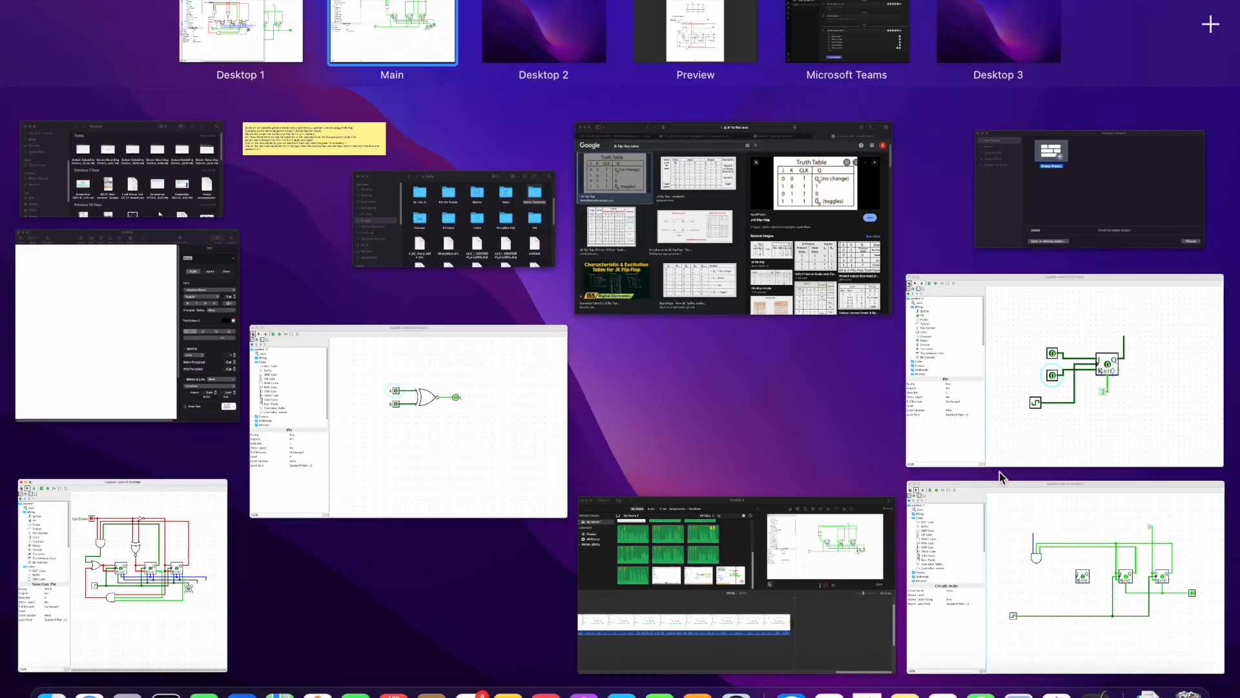
left_click(478, 417)
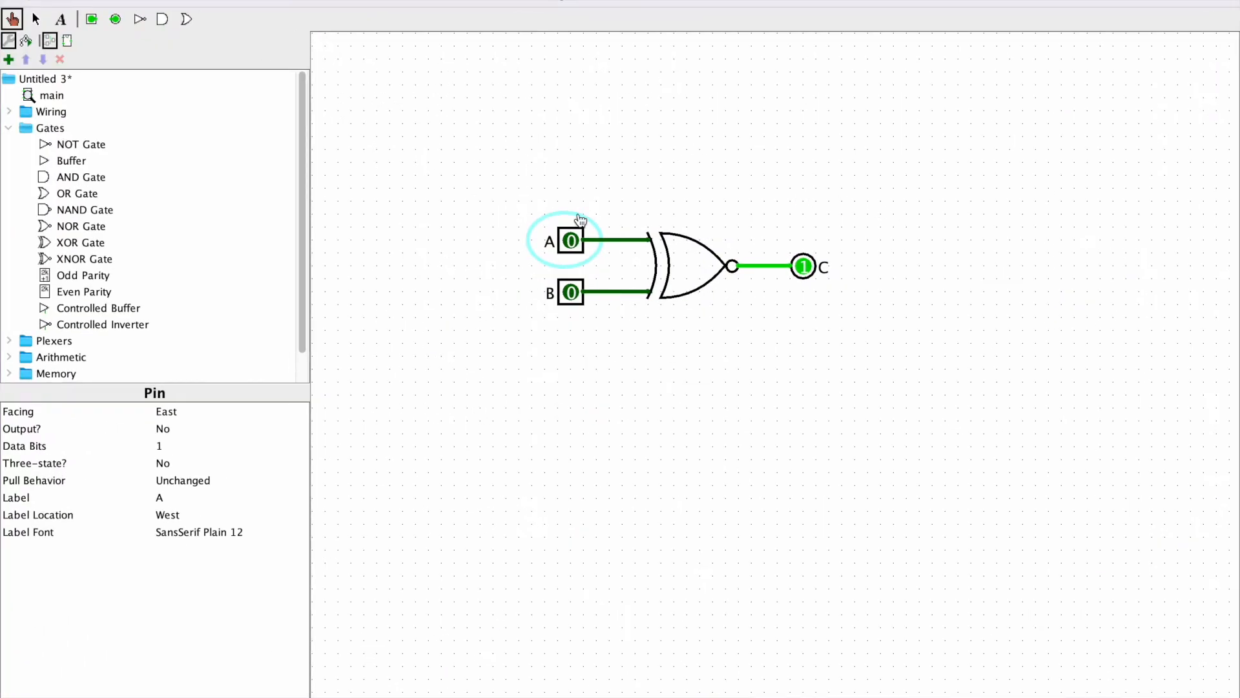
left_click(35, 20)
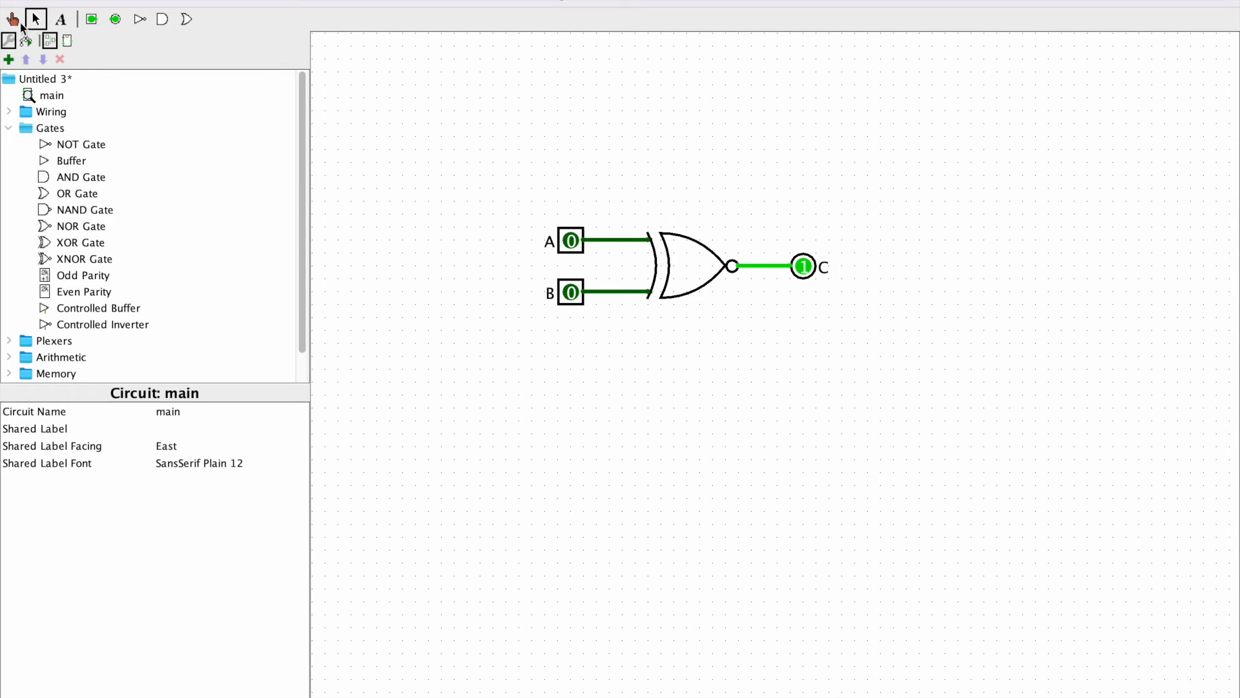
left_click(14, 20)
left_click(570, 245)
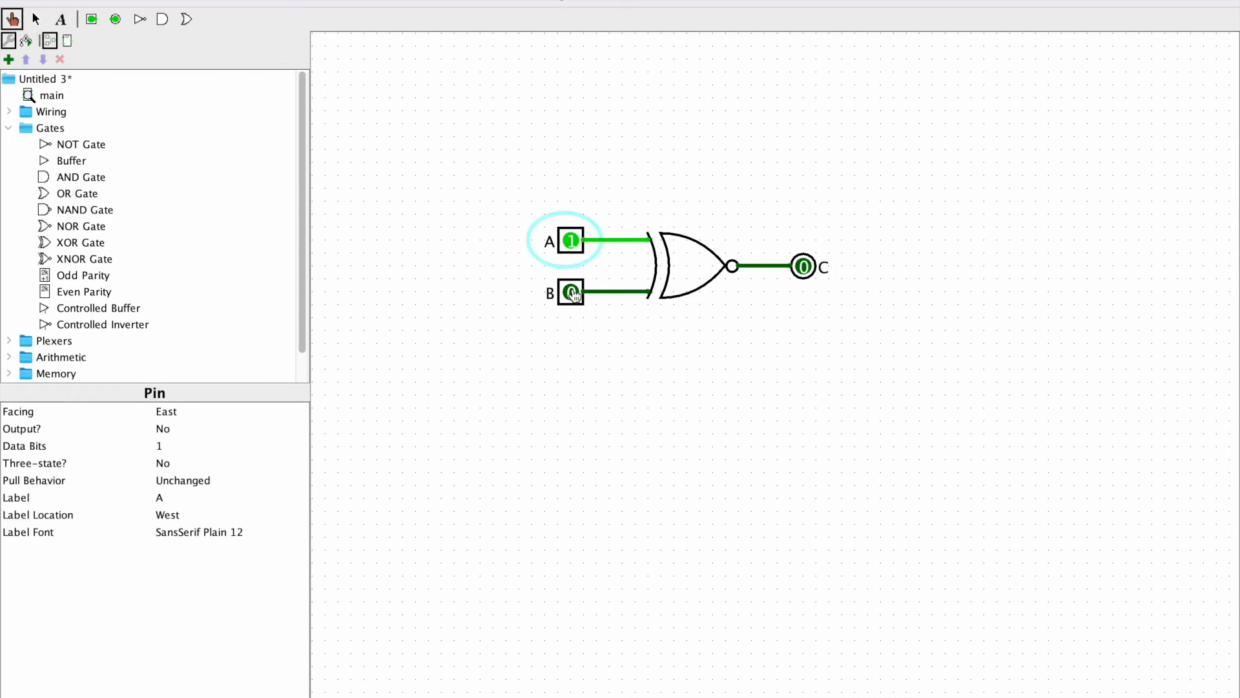
left_click(572, 291)
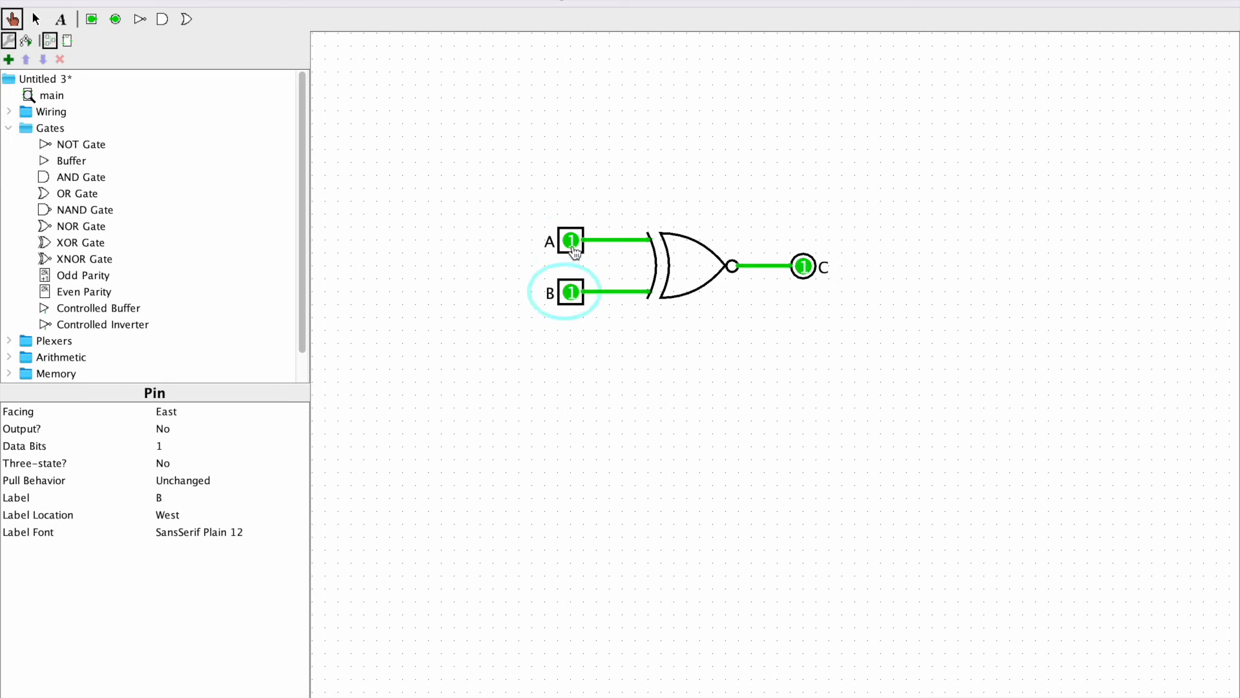
Analyze the XNOR example circuit and examine the rows of its truth table where A and B are equal
left_click(226, 3)
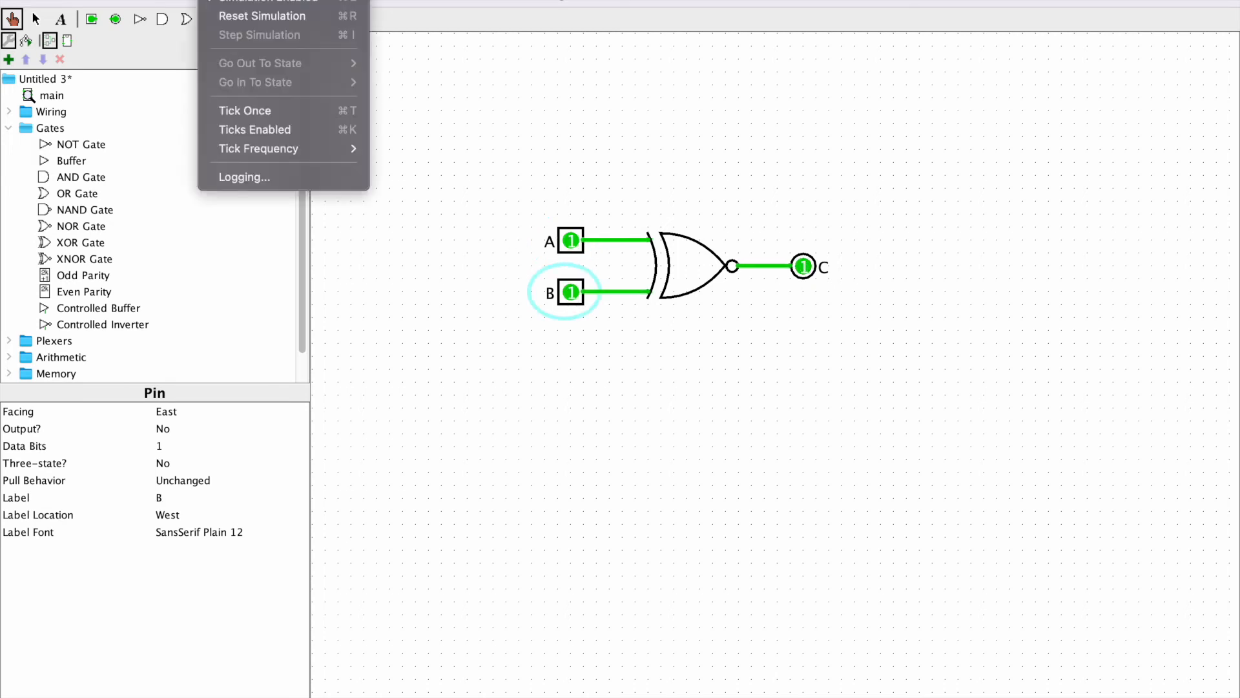
mouse_move(171, 3)
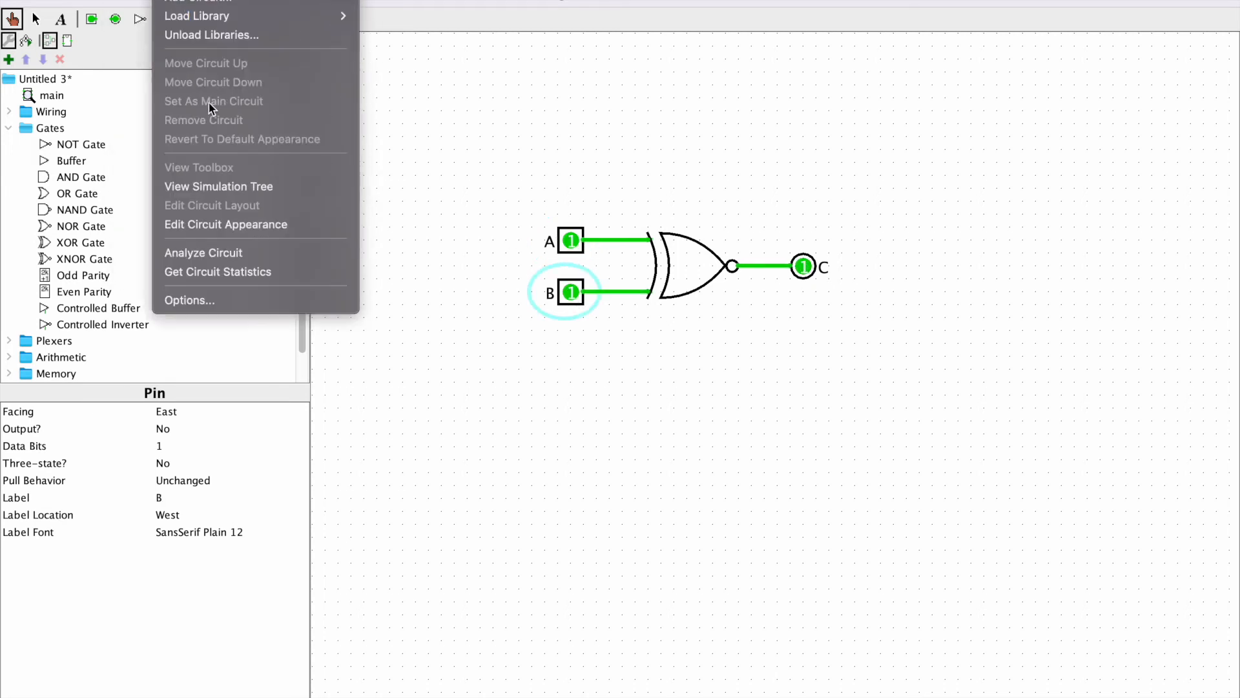
mouse_move(227, 2)
left_click(251, 254)
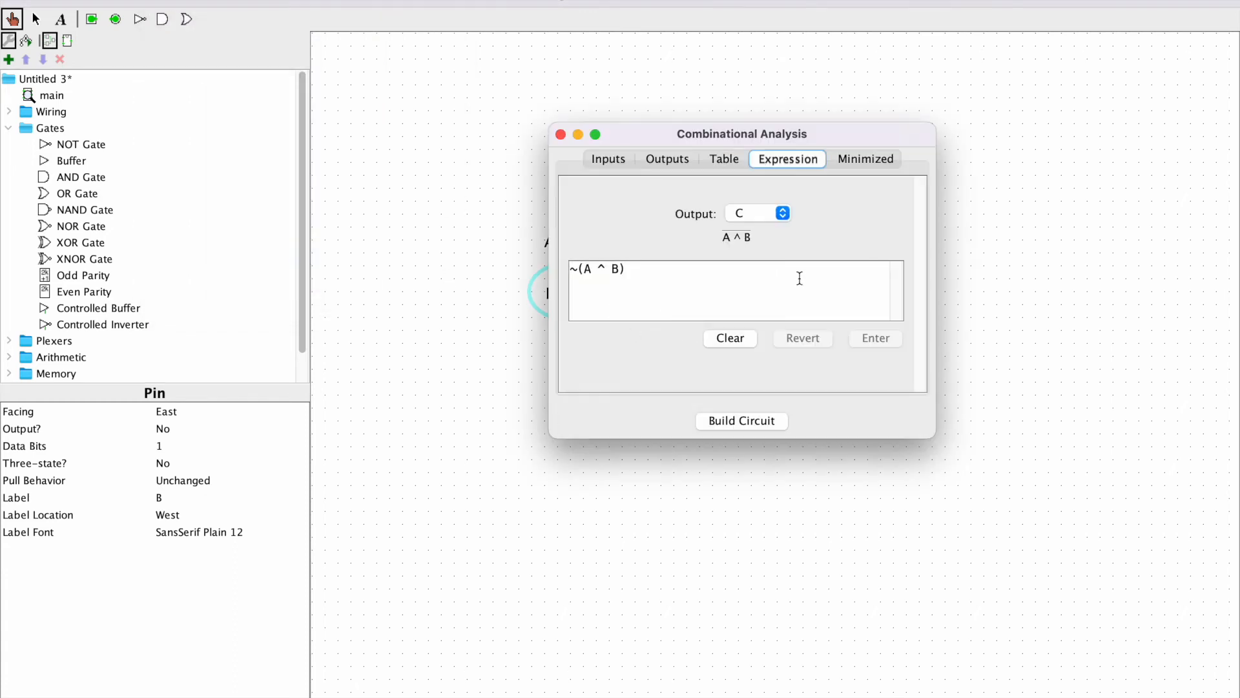
left_click(714, 161)
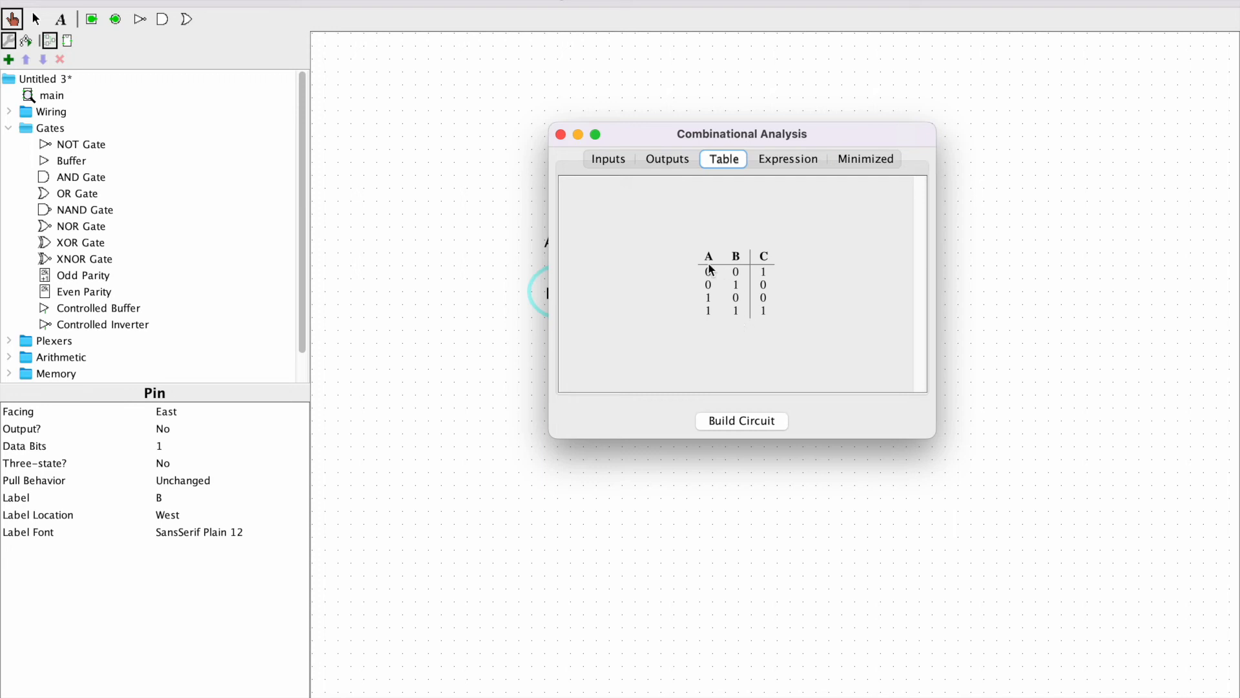
left_click_drag(704, 275, 765, 267)
left_click_drag(710, 311, 765, 314)
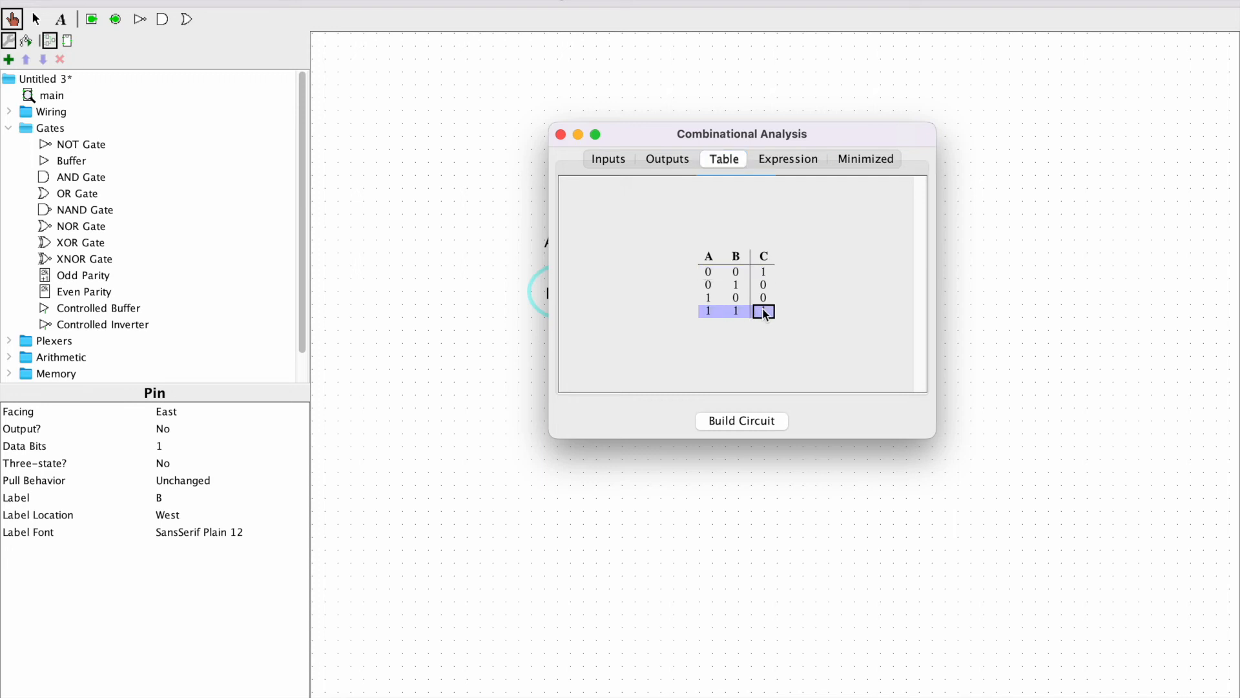
left_click(560, 135)
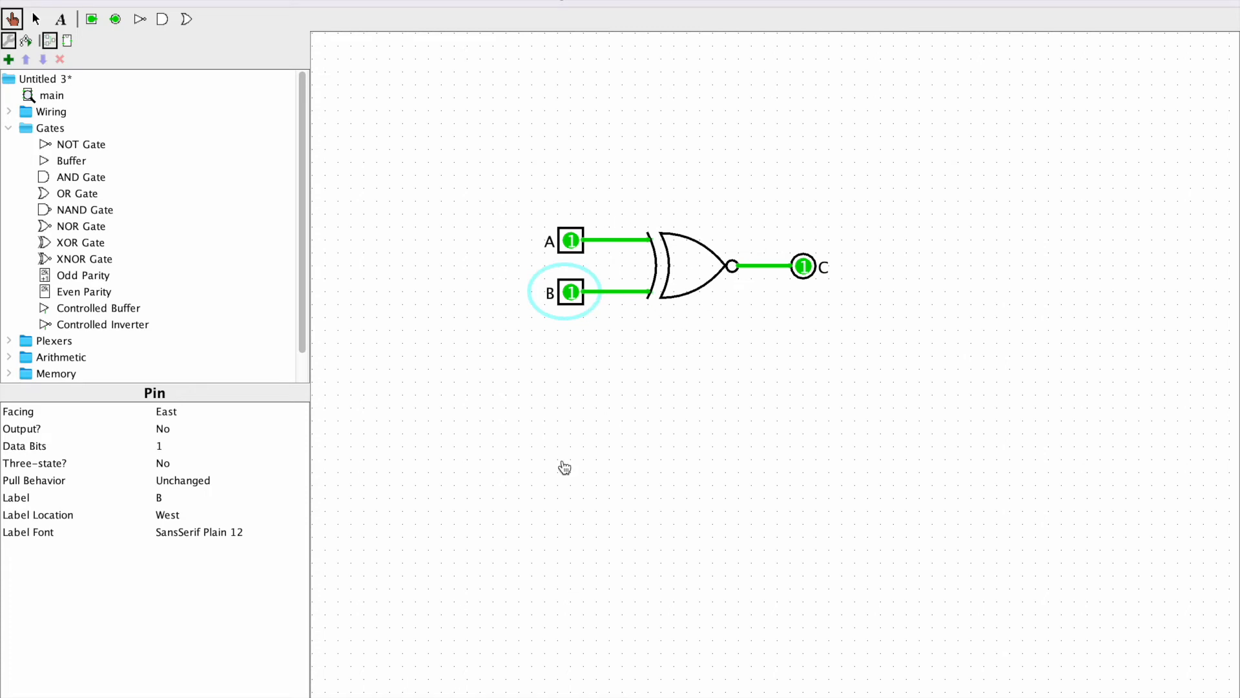
Return to the counter circuit and remove the wire segment feeding the first flip-flop's Q into the second flip-flop's J and K
key("ctrl+Up")
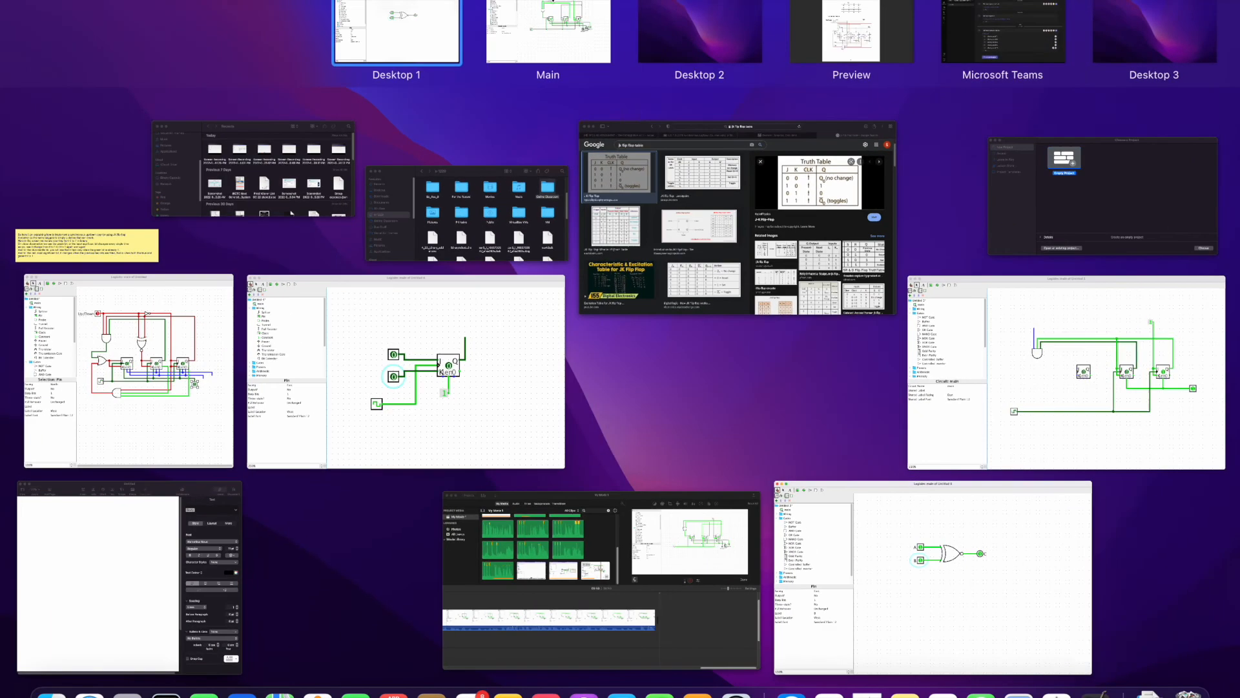
left_click(137, 252)
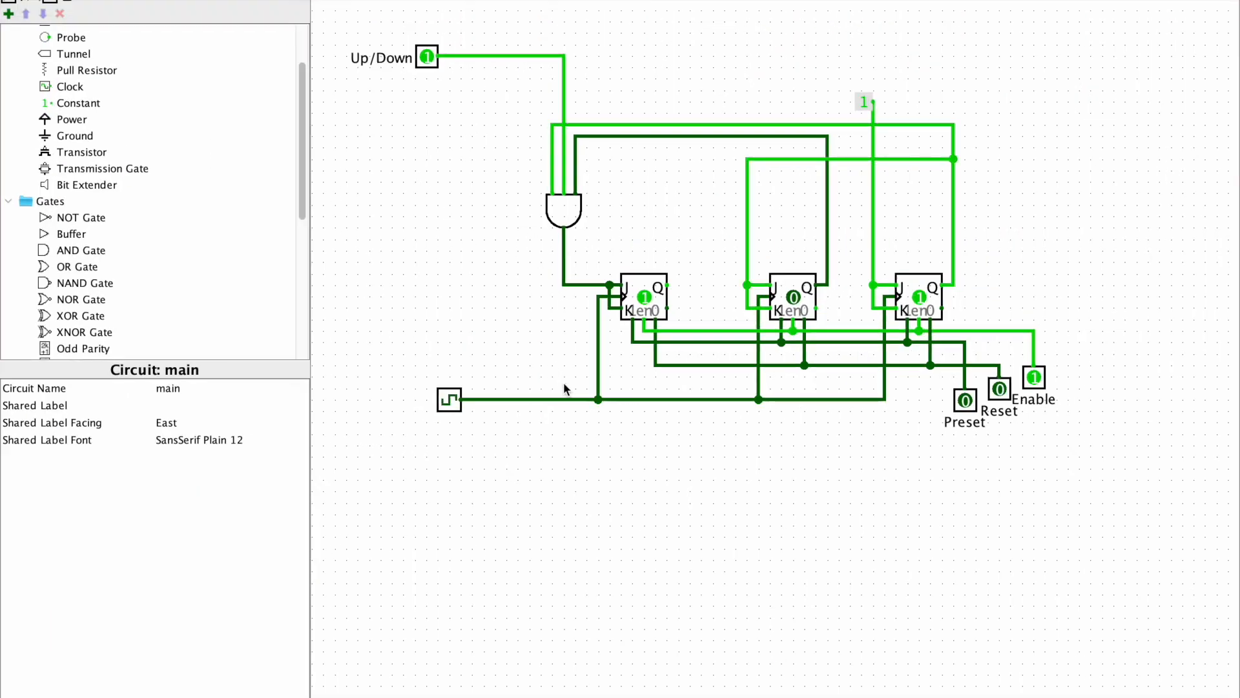
left_click_drag(748, 283, 762, 158)
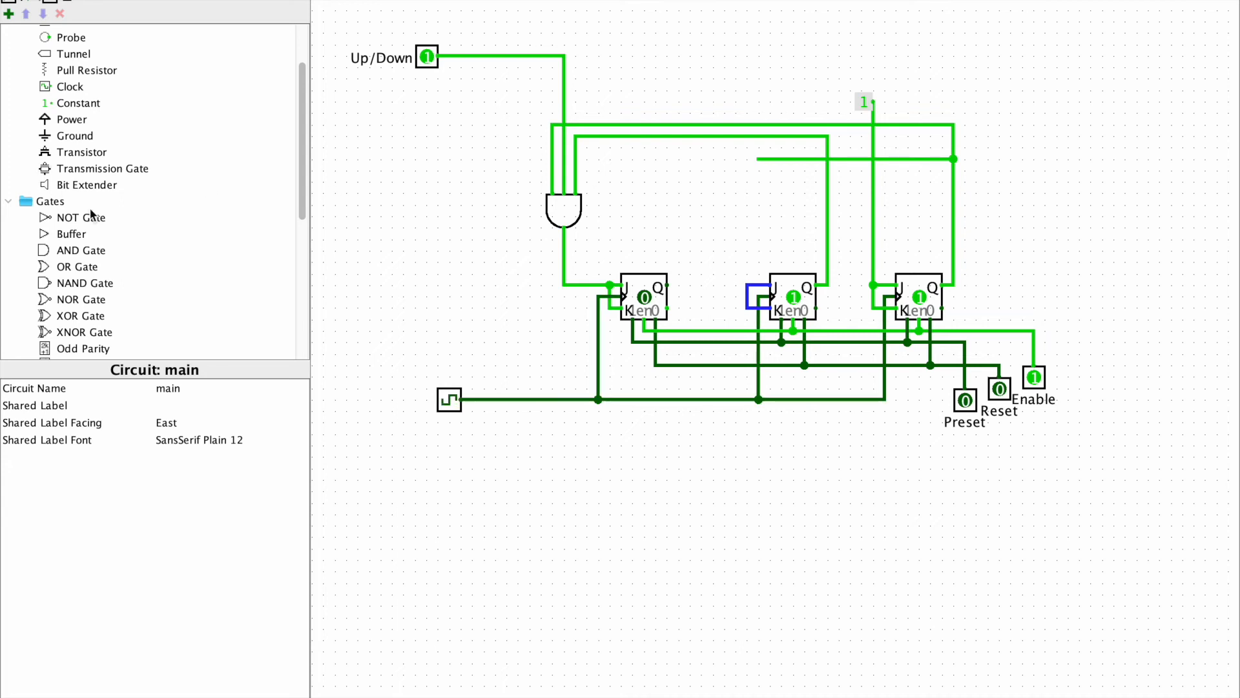
Add an XNOR gate above the second flip-flop with Narrow size, South facing and 2 inputs
left_click(83, 332)
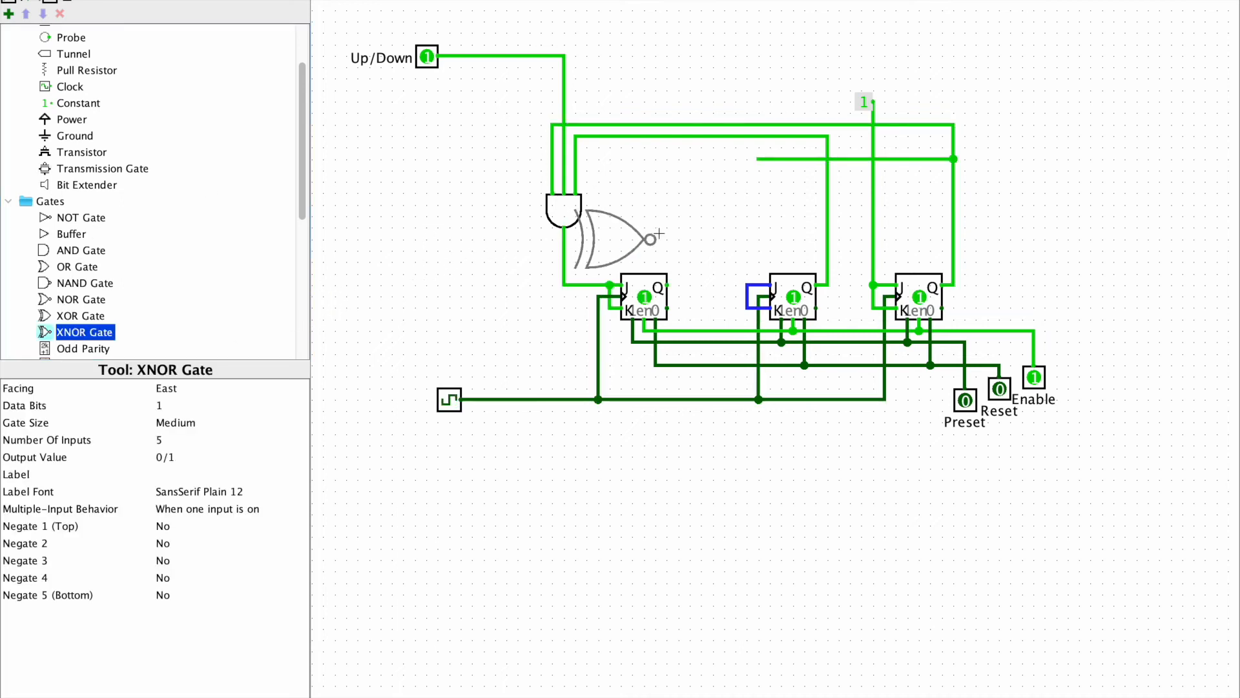
left_click(769, 206)
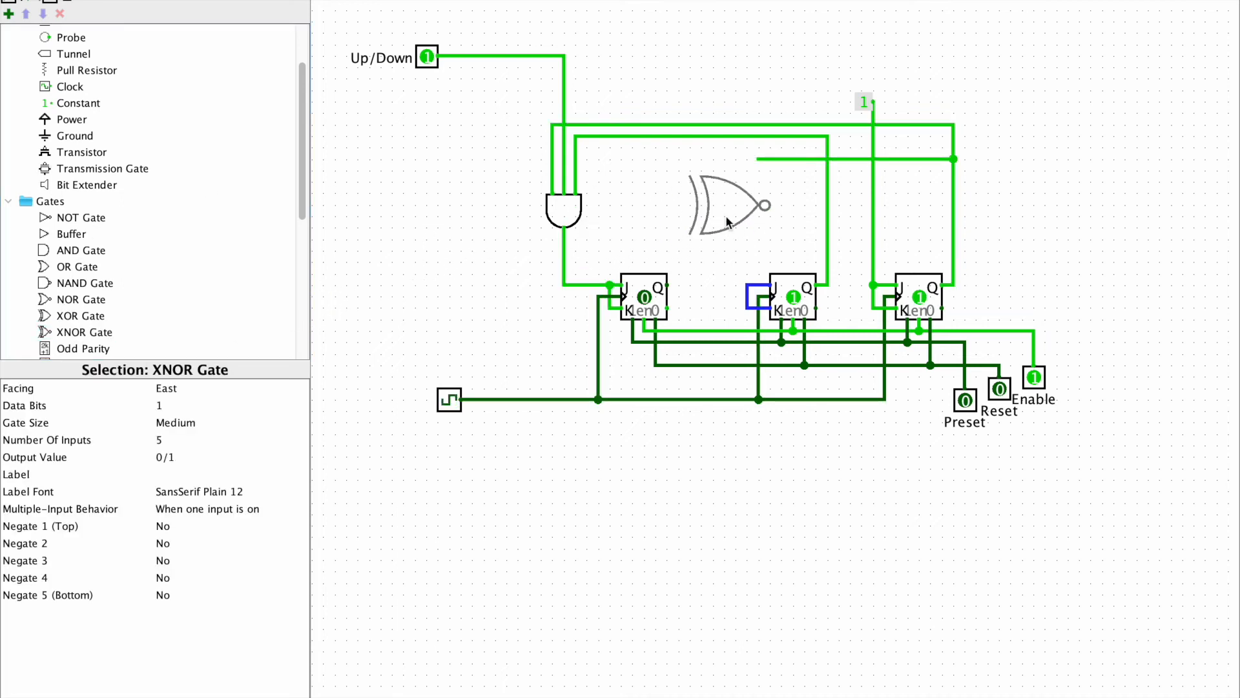
left_click(205, 421)
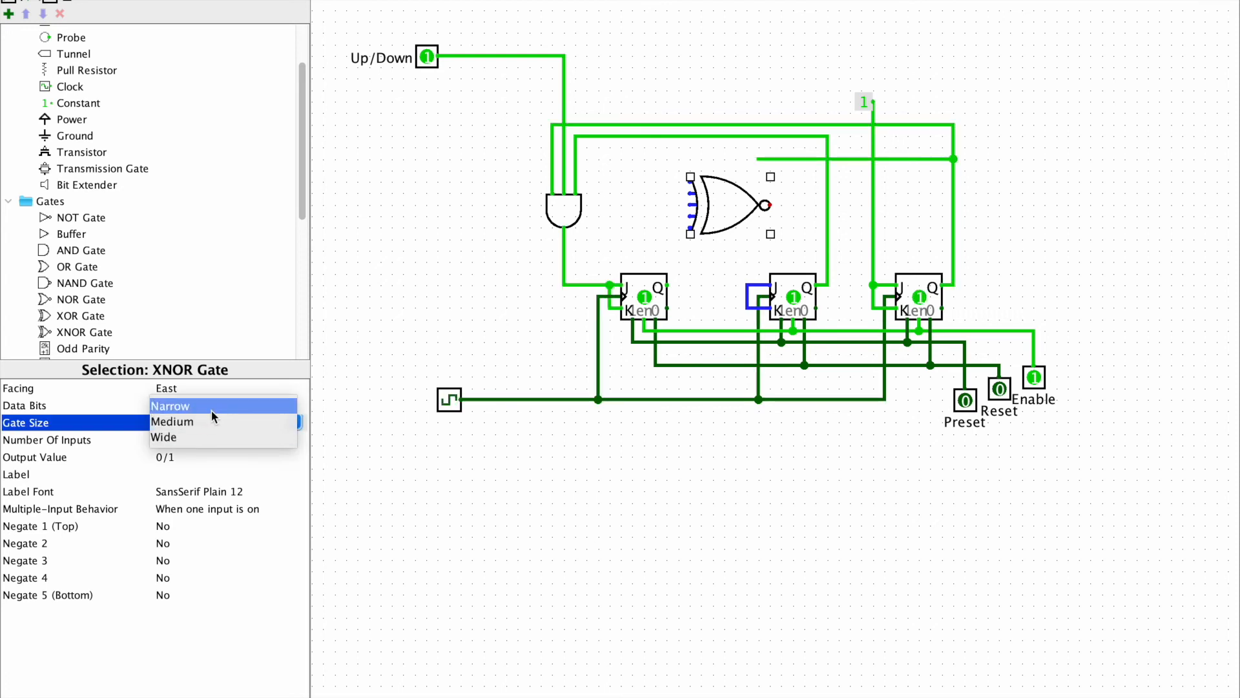
left_click(212, 409)
left_click(203, 389)
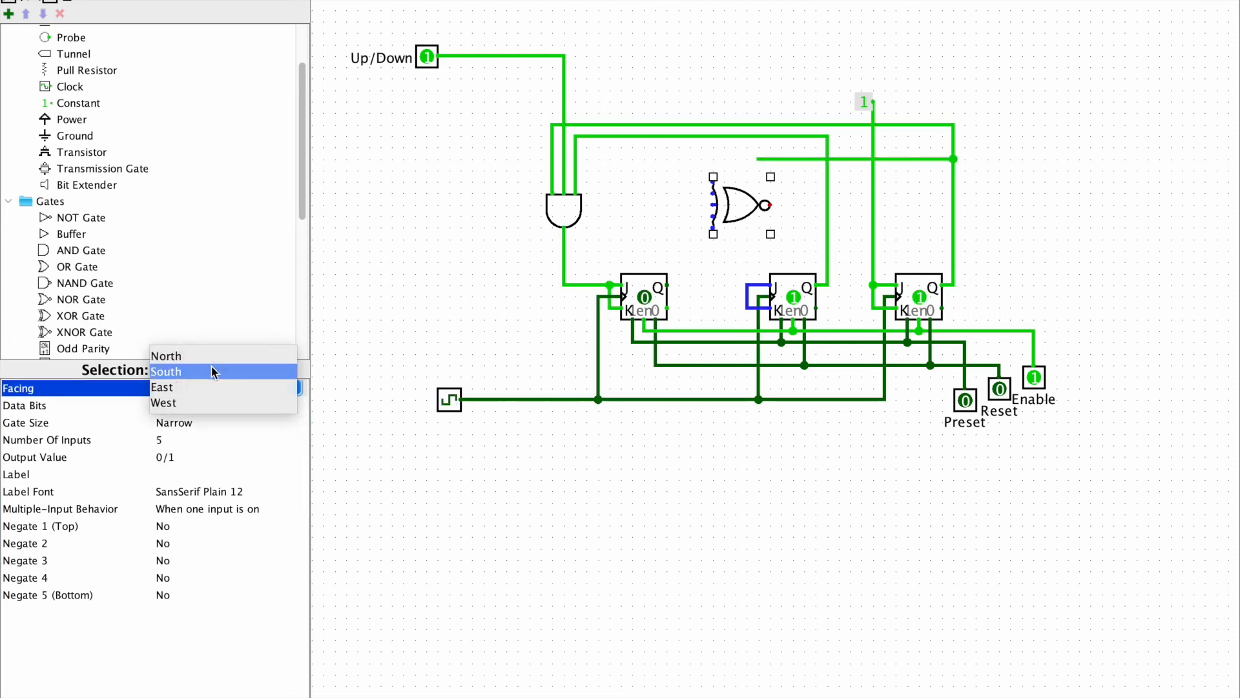
left_click(213, 372)
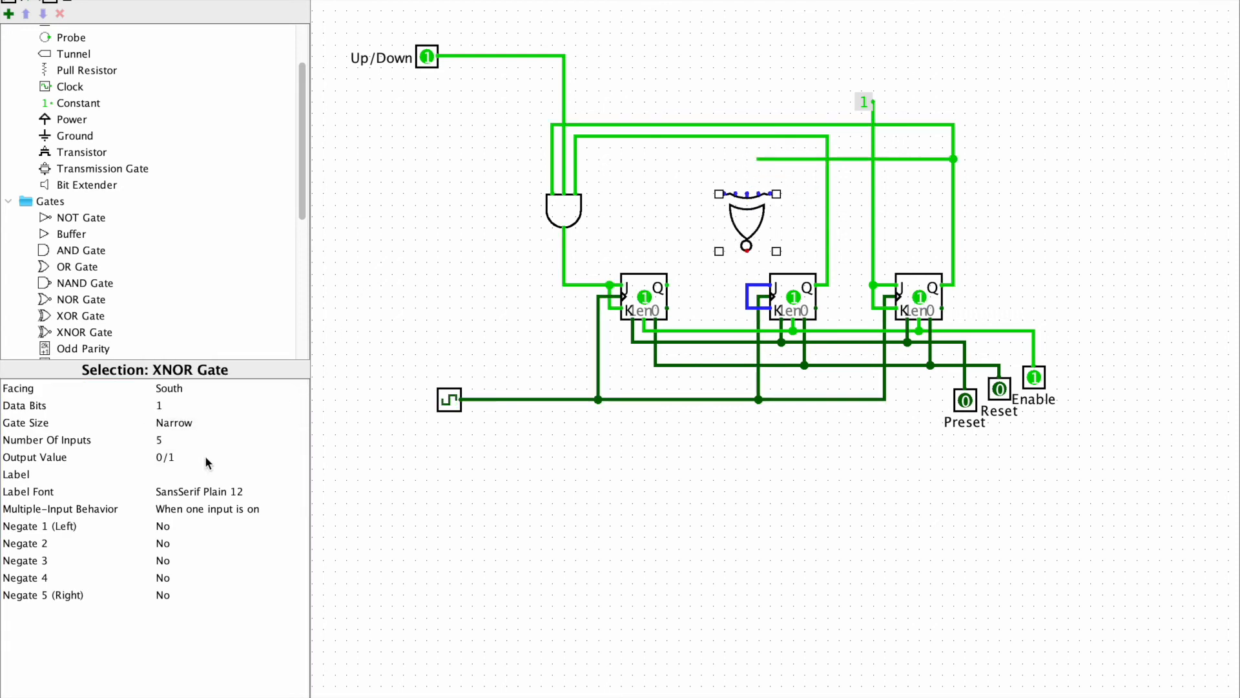
left_click(192, 444)
left_click_drag(296, 477, 296, 451)
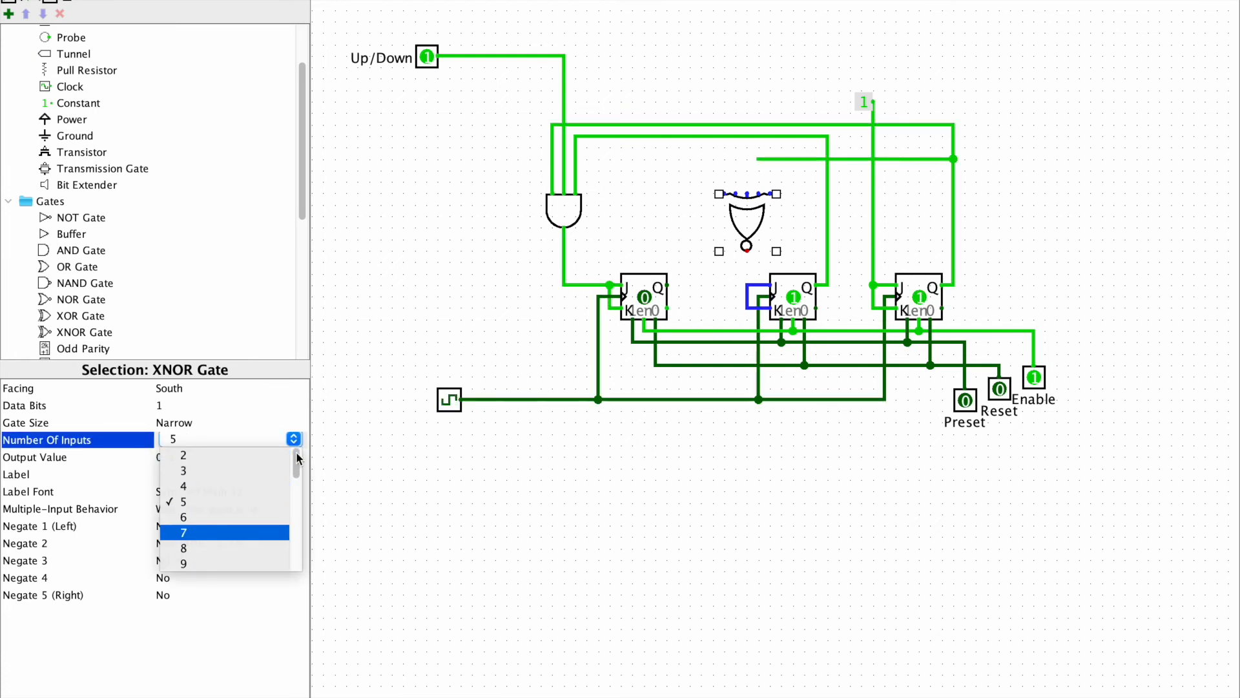
left_click(193, 455)
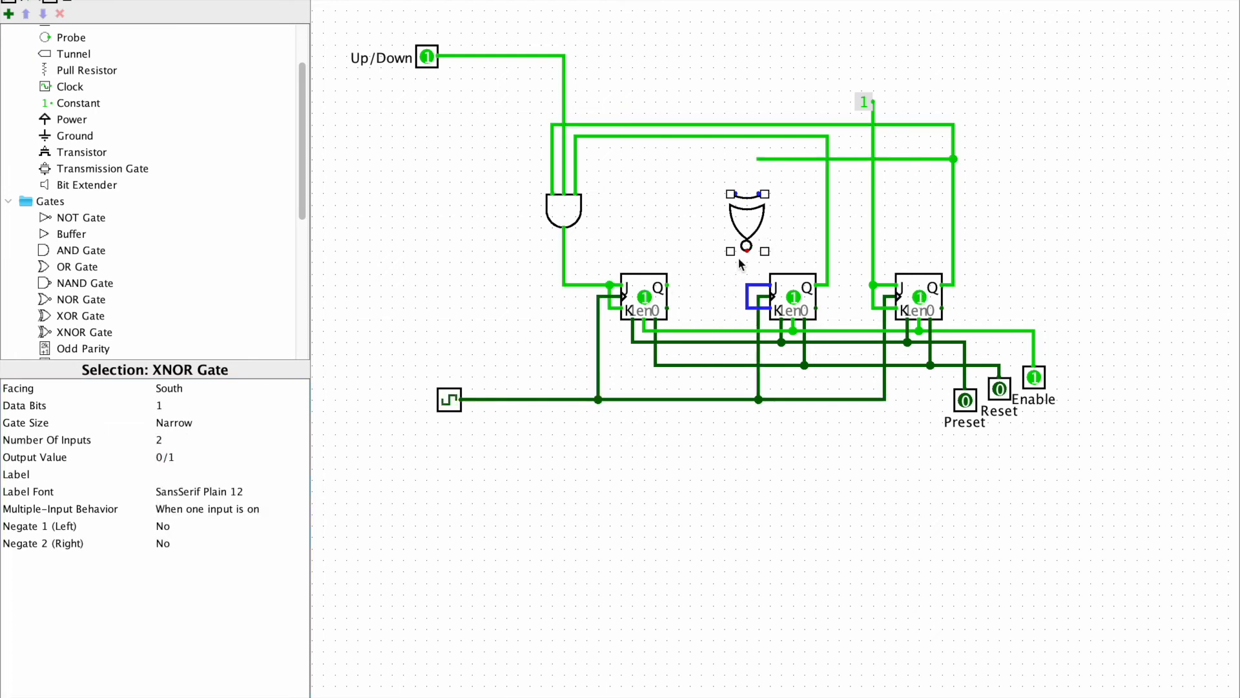
Wire the XNOR gate's output to the second flip-flop's J and K and its inputs to the first Q and Up/Down, then set Up/Down to 0
left_click_drag(746, 247, 748, 285)
left_click_drag(757, 158, 564, 55)
left_click(626, 95)
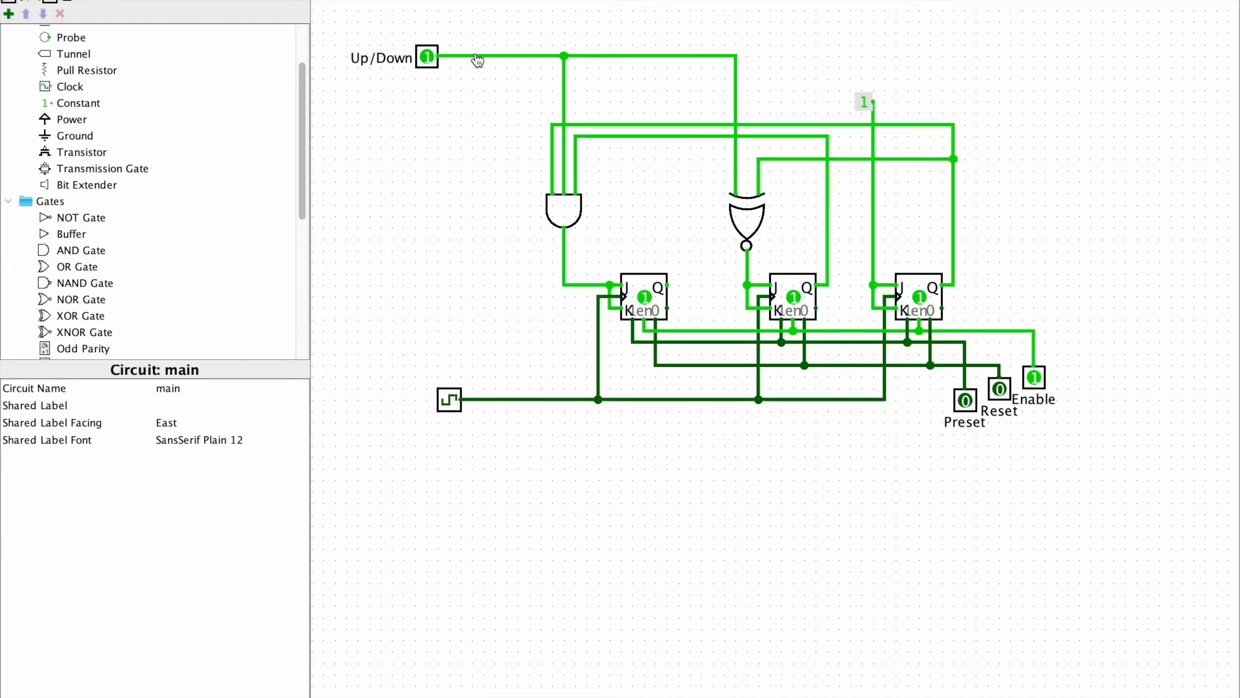
left_click(427, 57)
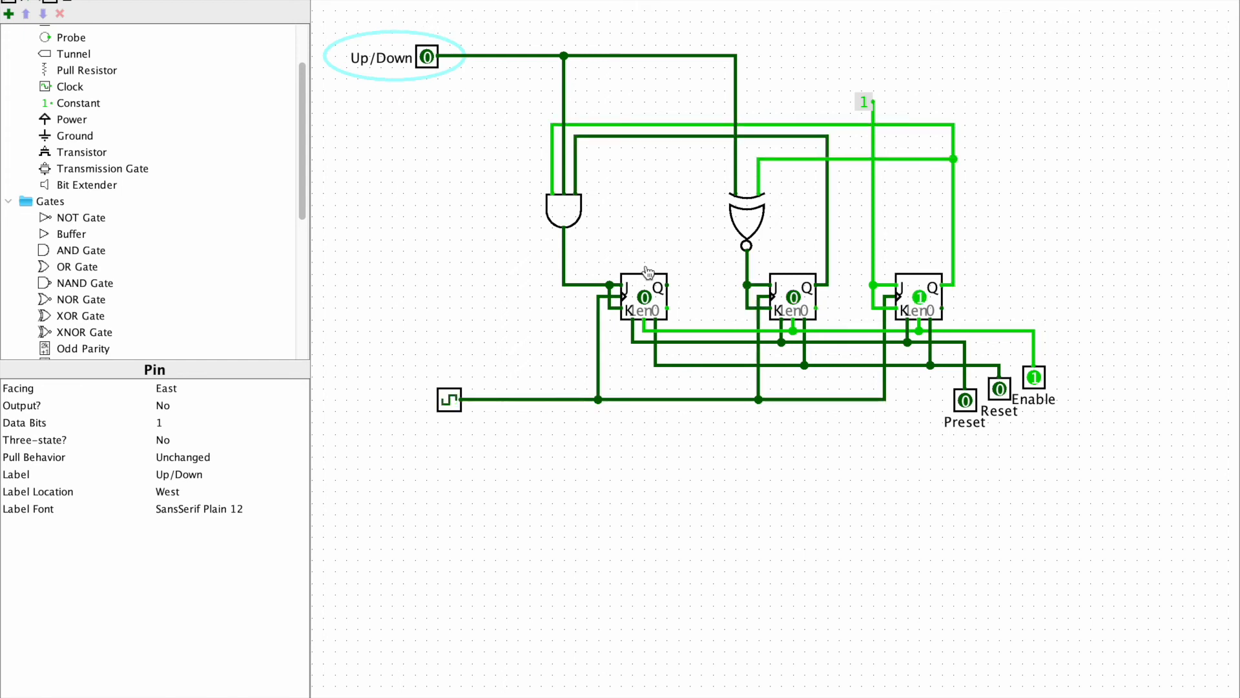
left_click(26, 1)
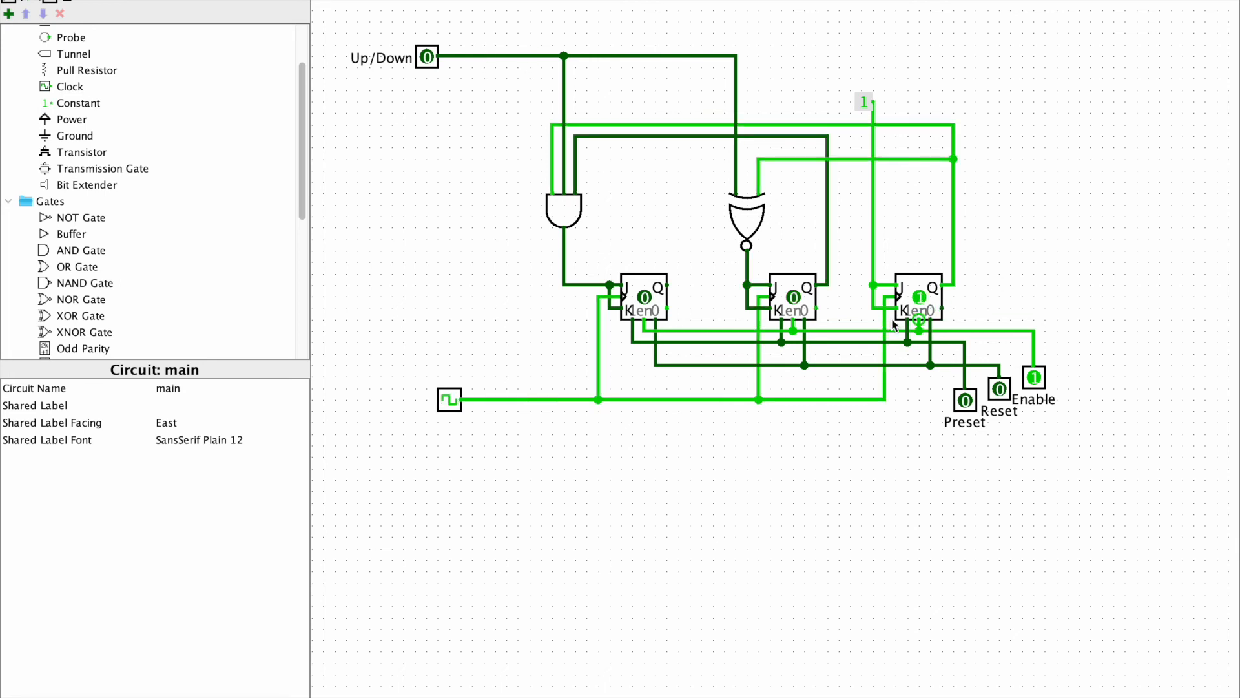
Branch a wire down from the Up/Down line and attach a South-facing NOT gate to its end
left_click_drag(472, 55, 473, 113)
left_click(136, 3)
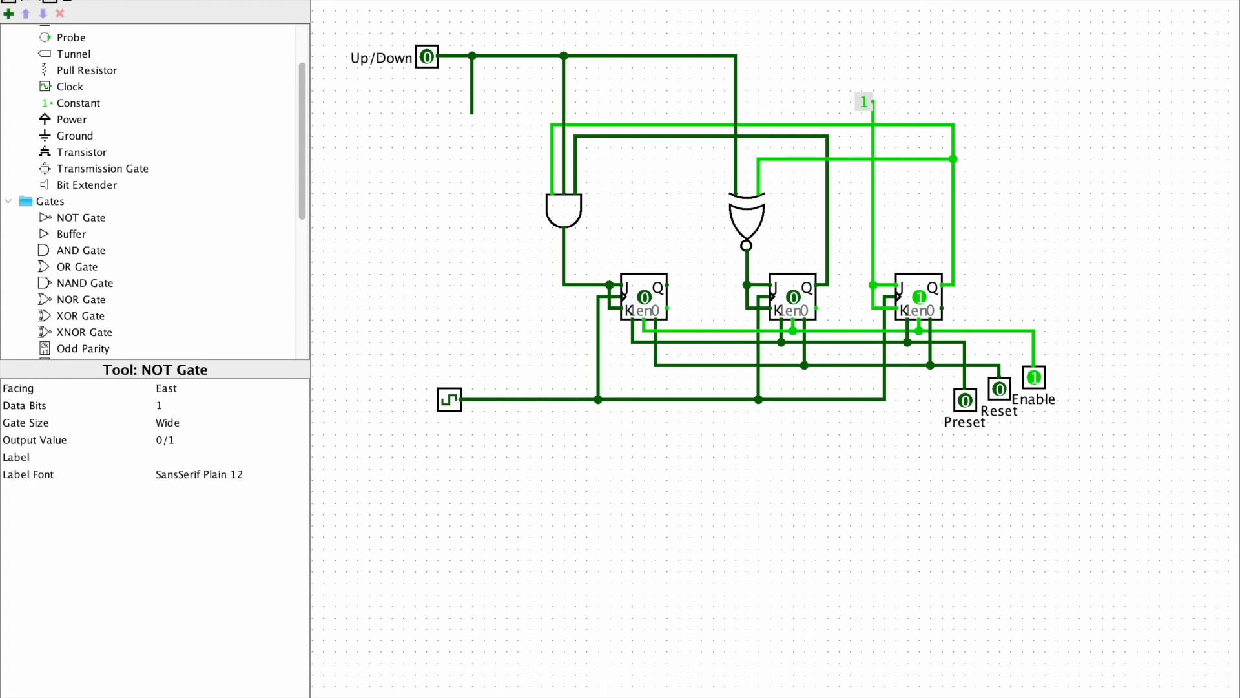
left_click(451, 125)
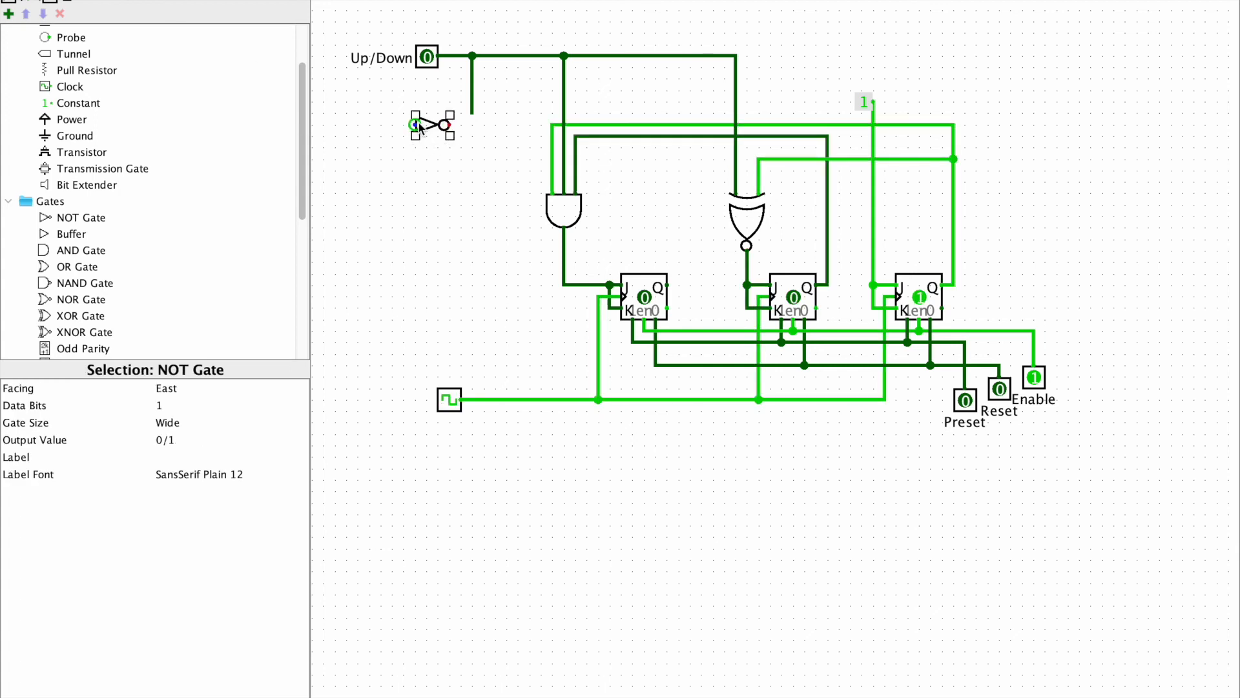
left_click(215, 383)
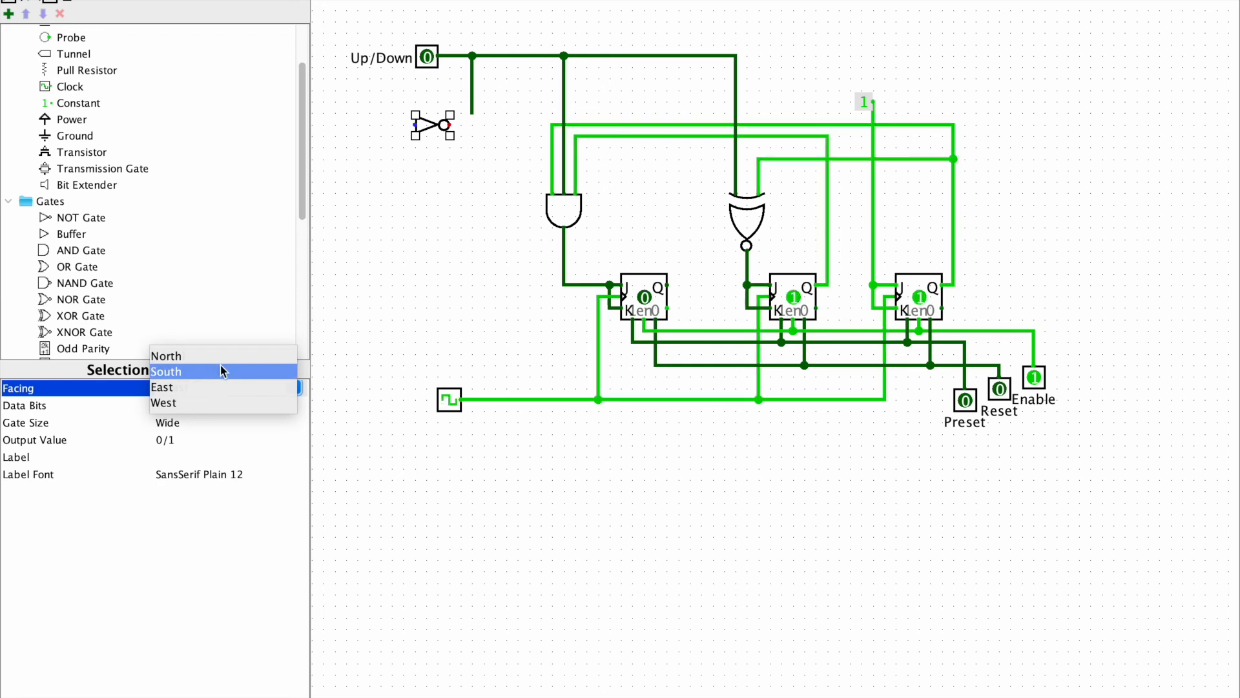
left_click(220, 369)
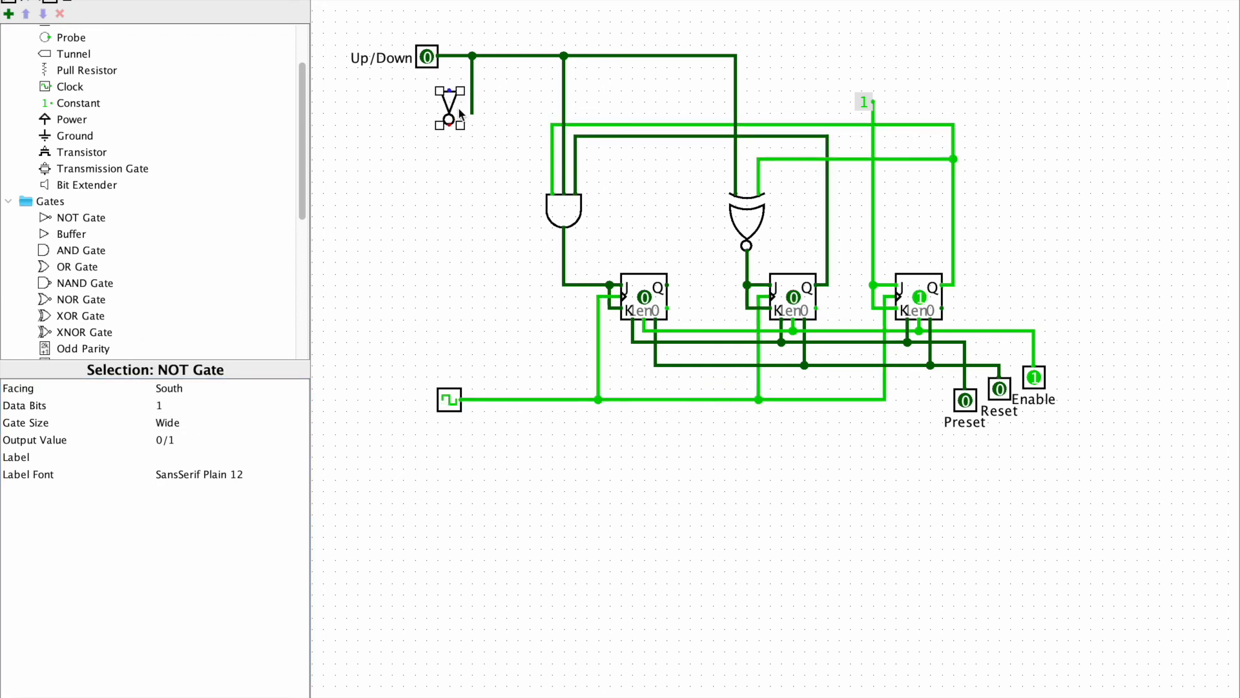
left_click_drag(449, 103, 471, 130)
Route wires from the inverted outputs of the first and second flip-flops to two adjacent ends below the clock line
left_click_drag(955, 308, 977, 357)
left_click_drag(975, 354, 828, 421)
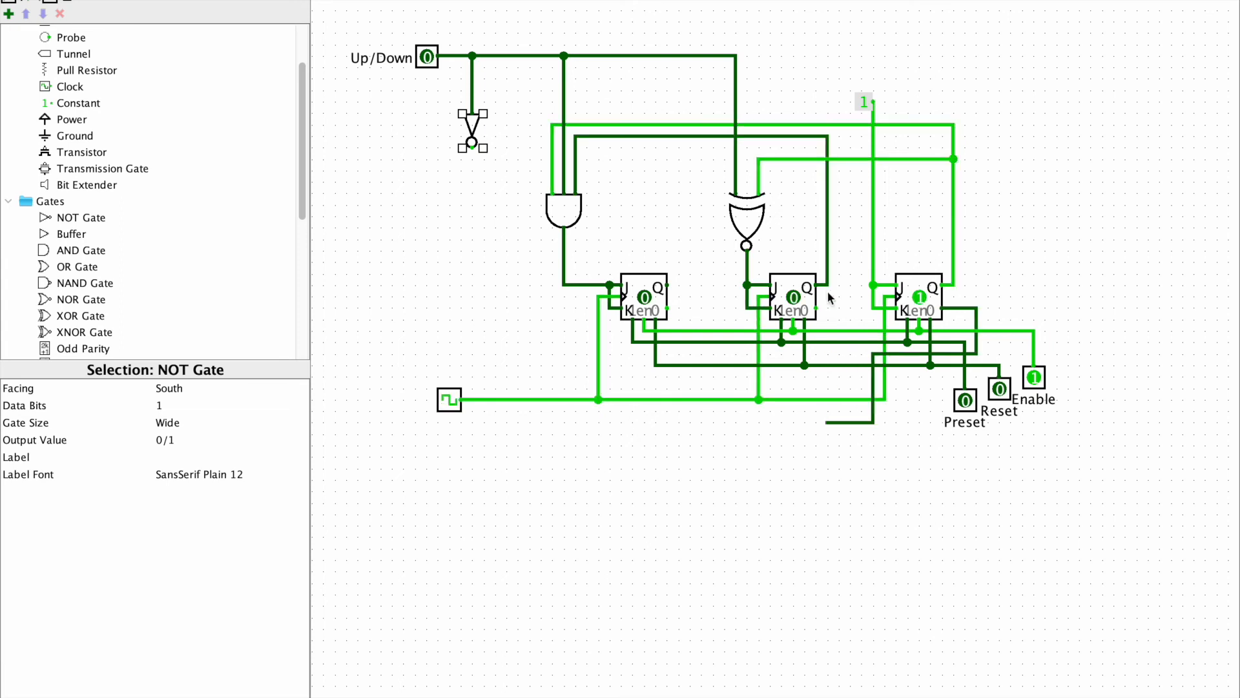
mouse_move(817, 309)
left_mouse_down()
mouse_move(856, 382)
mouse_move(862, 433)
mouse_move(828, 433)
left_mouse_up()
Duplicate the 3-input AND gate, face the copy West and place it at the ends of the two inverted-output wires
left_click(575, 220)
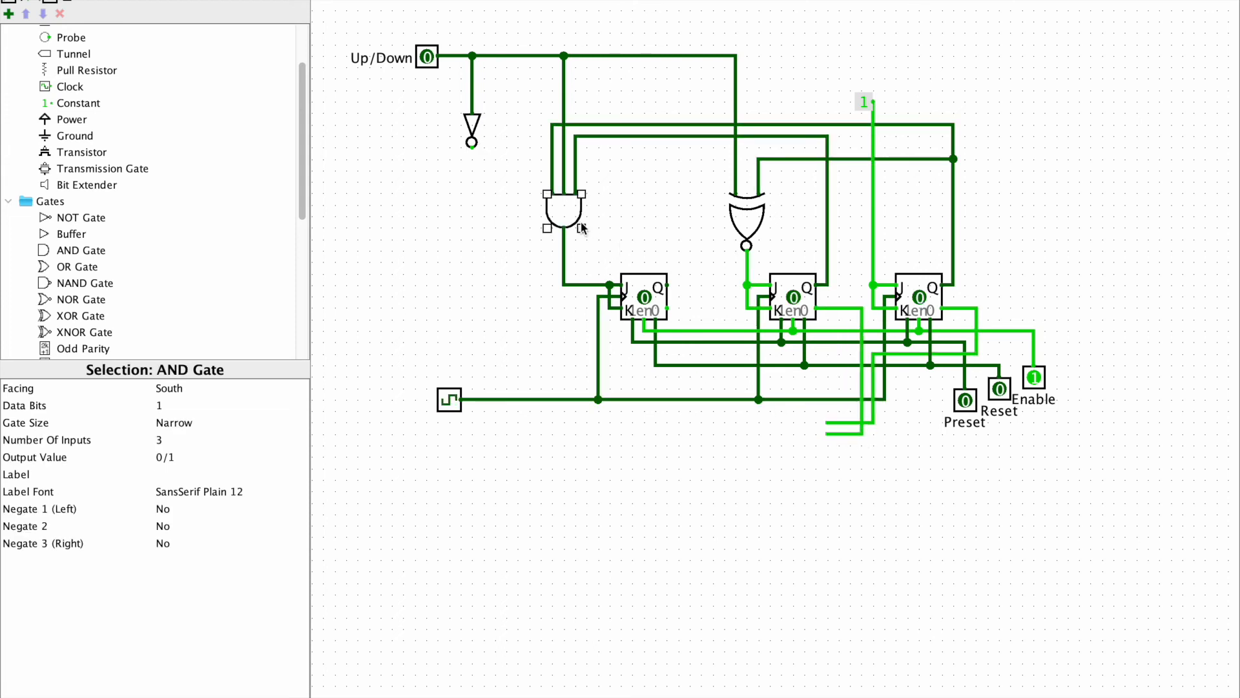
key("ctrl+d")
left_click_drag(574, 219, 688, 461)
left_click(192, 388)
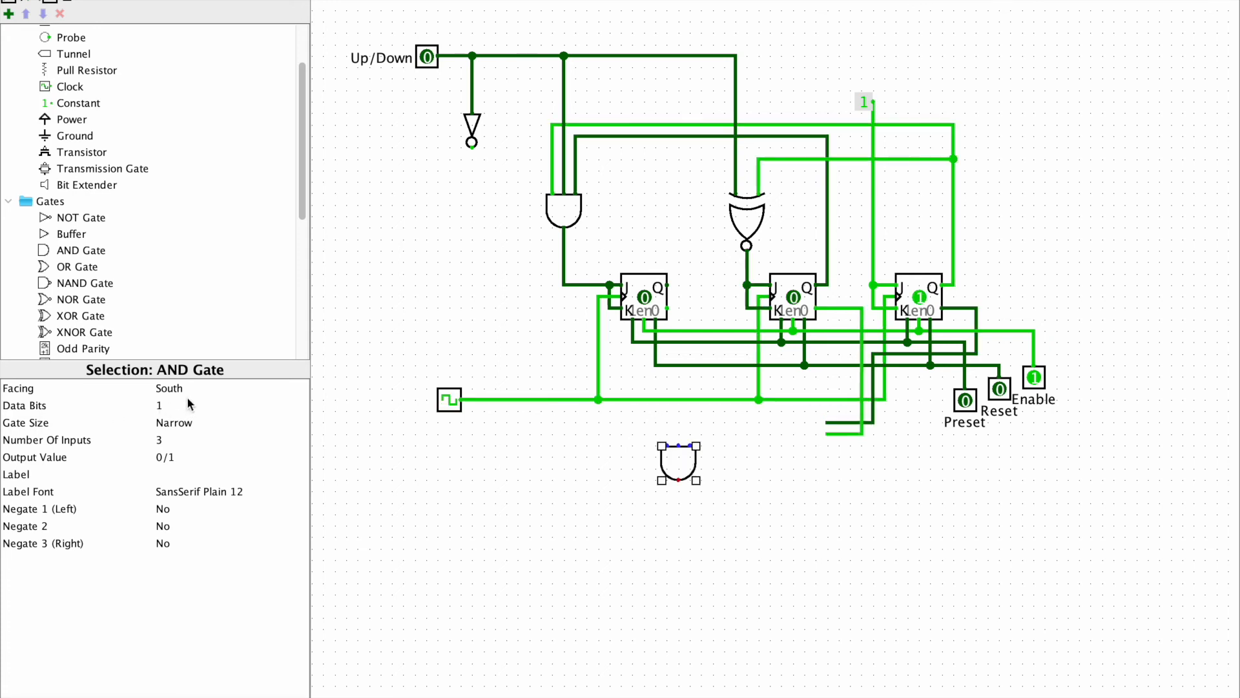
left_click(161, 418)
left_click_drag(682, 464, 800, 428)
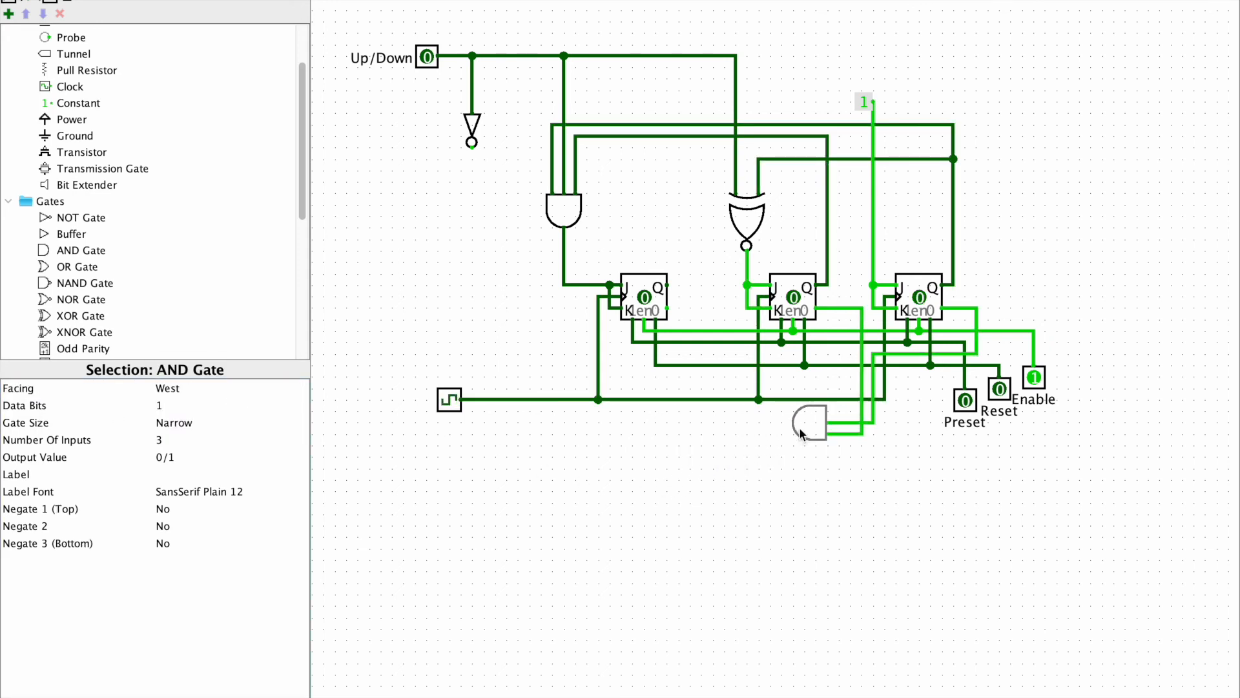
Wire the NOT gate's output to the lower AND gate's free input and route that AND gate's output up beside the third flip-flop
mouse_move(472, 147)
left_mouse_down()
mouse_move(495, 367)
mouse_move(735, 368)
mouse_move(467, 362)
mouse_move(472, 374)
mouse_move(843, 394)
mouse_move(851, 409)
mouse_move(790, 423)
mouse_move(495, 422)
mouse_move(507, 309)
mouse_move(557, 286)
mouse_move(498, 286)
mouse_move(501, 311)
mouse_move(530, 309)
left_mouse_up()
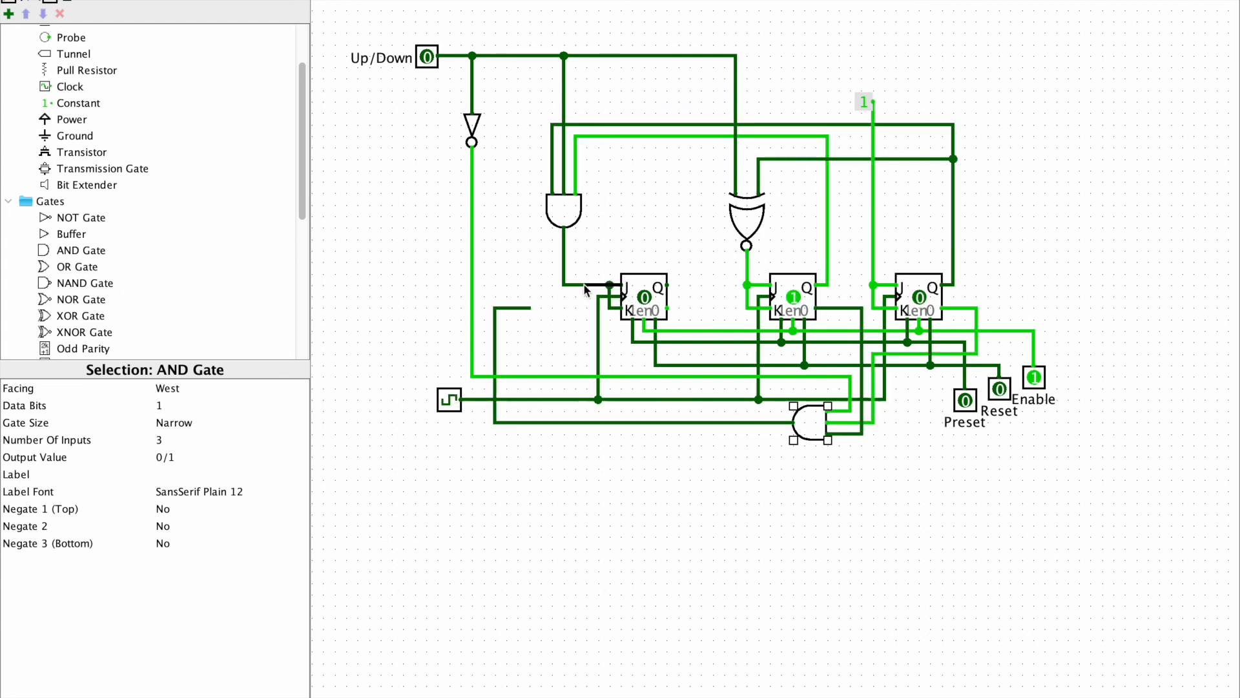
Remove the wire joining the upper AND gate to the third flip-flop's J and K and place an OR gate in the gap
left_click_drag(610, 284, 563, 254)
left_click(77, 266)
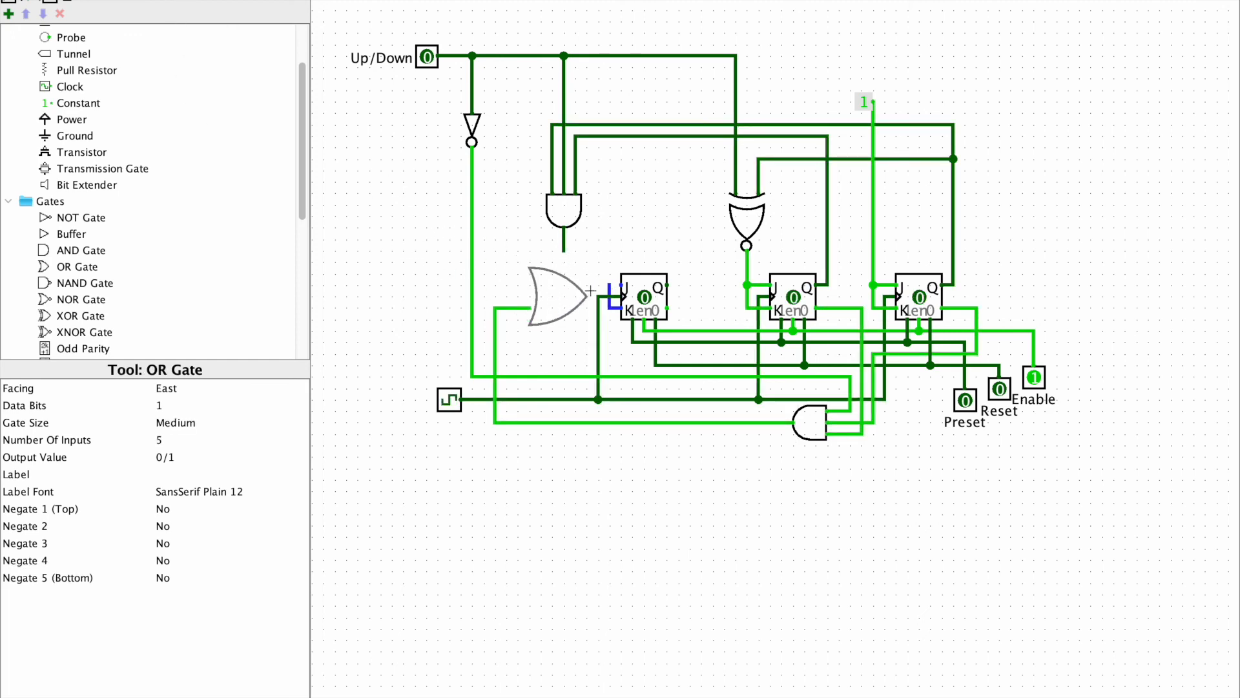
left_click(587, 285)
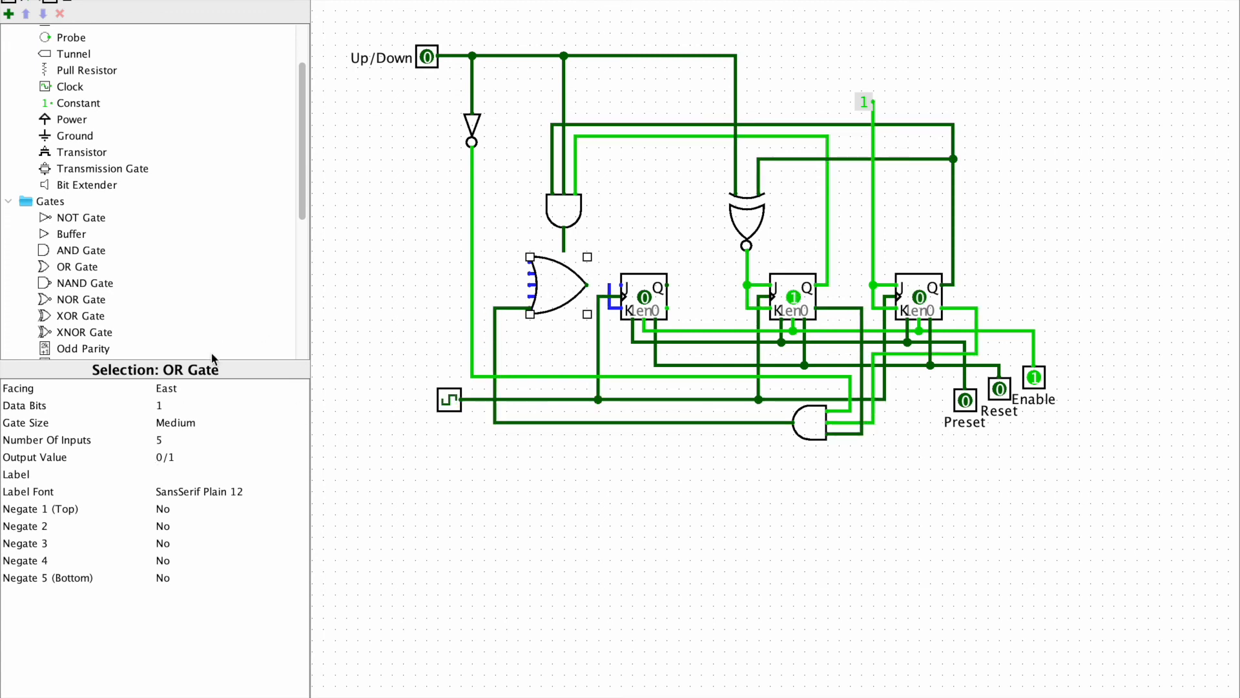
Keep the OR gate facing East, set its gate size to Narrow and its number of inputs to 2
left_click(220, 388)
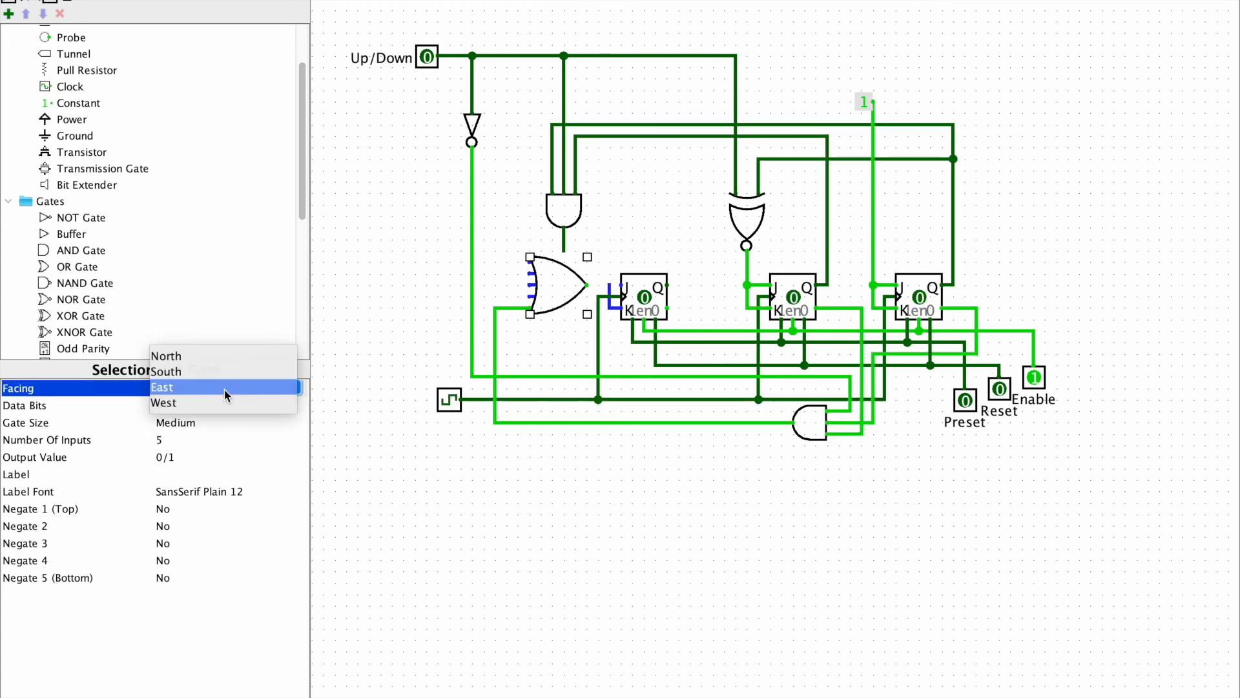
left_click(223, 388)
left_click(233, 422)
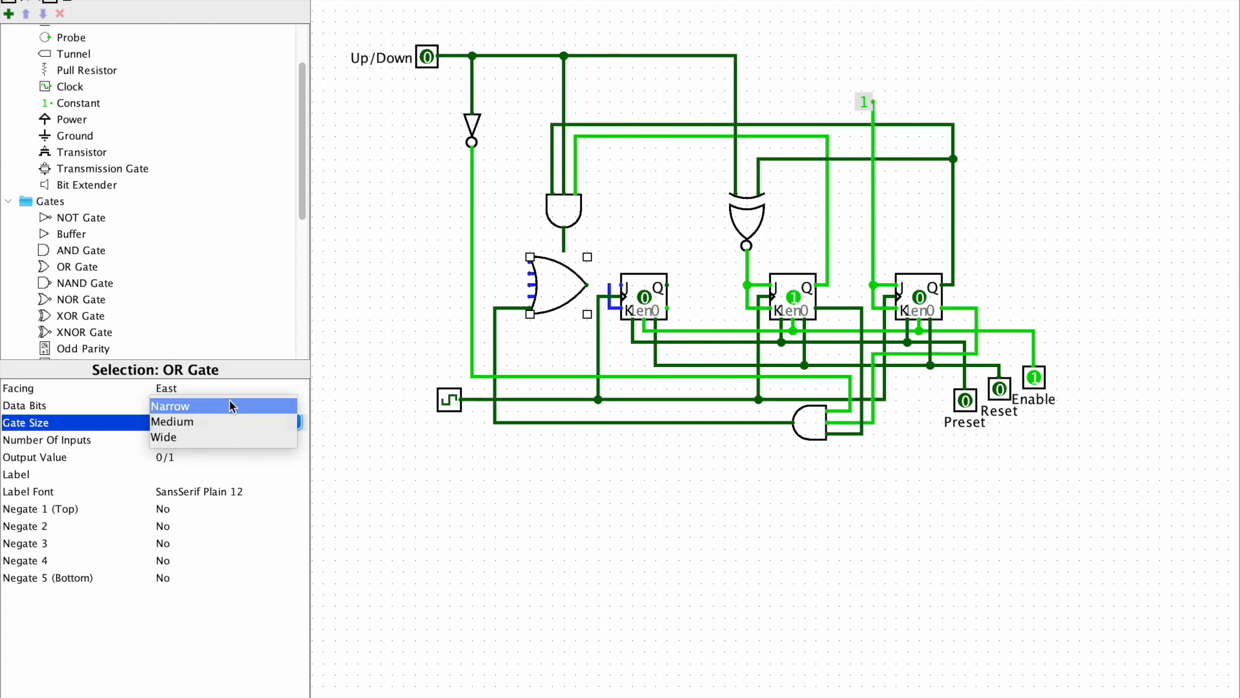
left_click(230, 405)
left_click(220, 440)
scroll(294, 460, "up", 3)
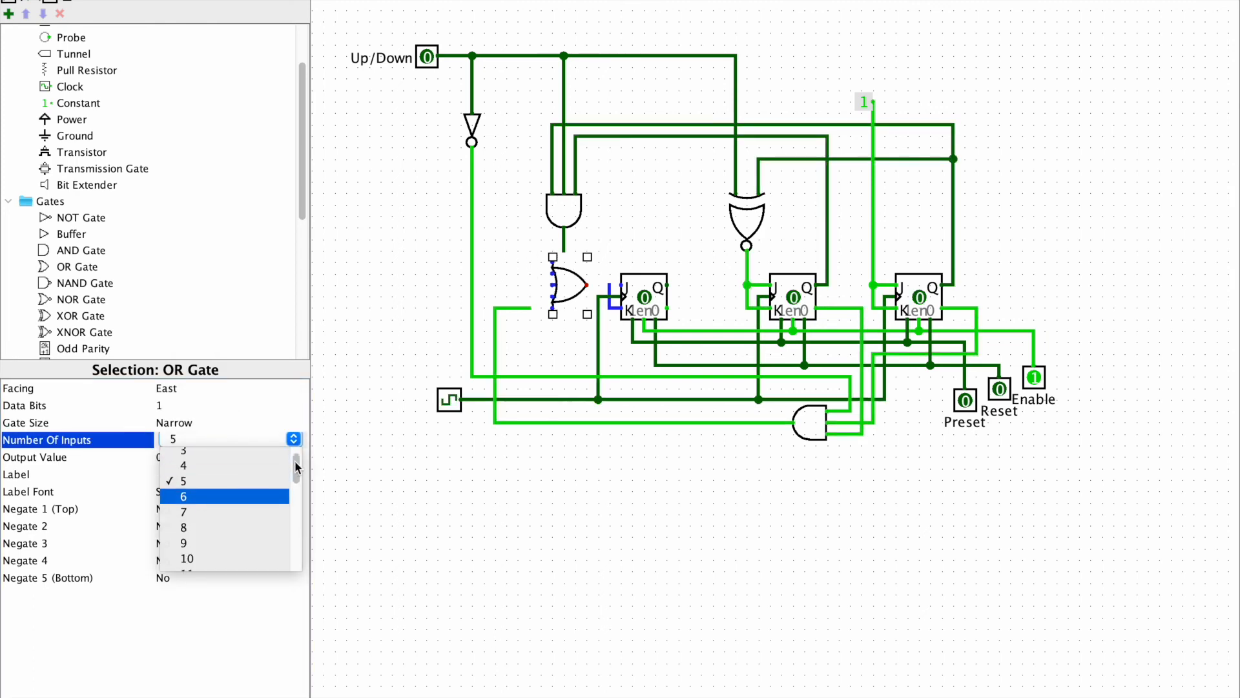
left_click(271, 456)
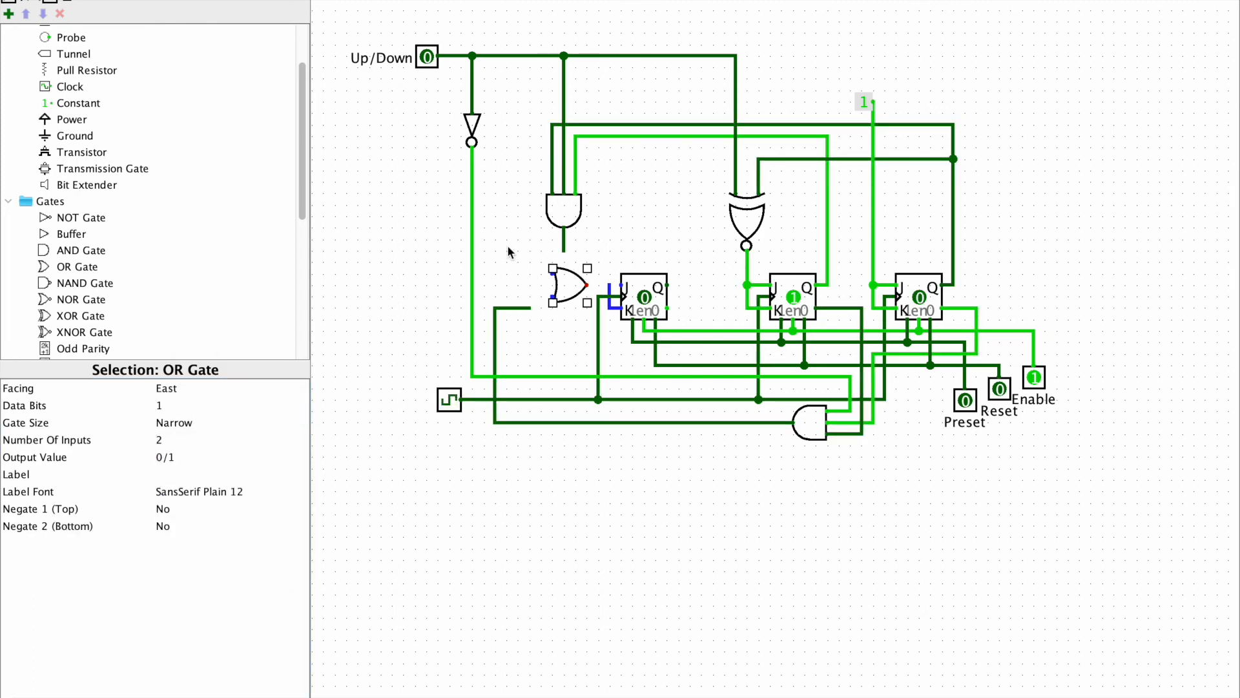
Wire both AND gate outputs to the OR gate's inputs and the OR output to the third flip-flop's J and K
mouse_move(564, 250)
left_mouse_down()
mouse_move(502, 250)
mouse_move(517, 274)
mouse_move(550, 276)
mouse_move(494, 302)
mouse_move(607, 284)
left_mouse_up()
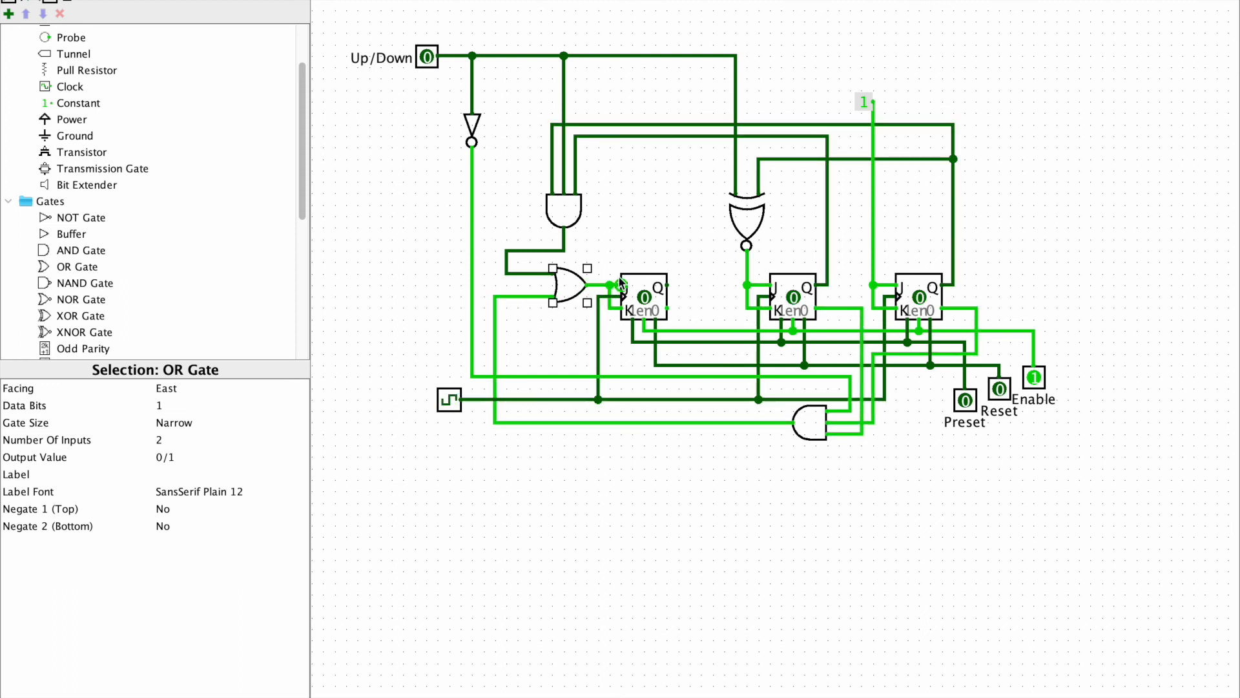
left_click(658, 226)
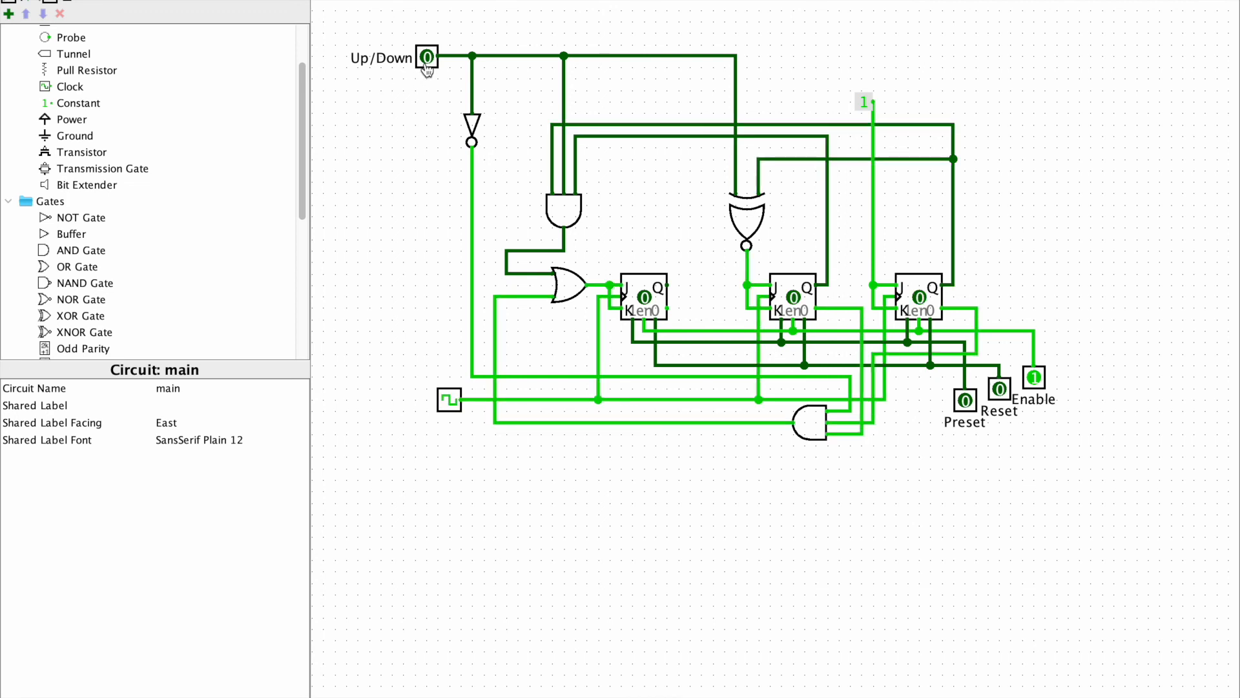
Set Enable to 0, then switch Reset to 1 and back to 0 to clear the flip-flops
left_click(1035, 383)
left_click(1004, 390)
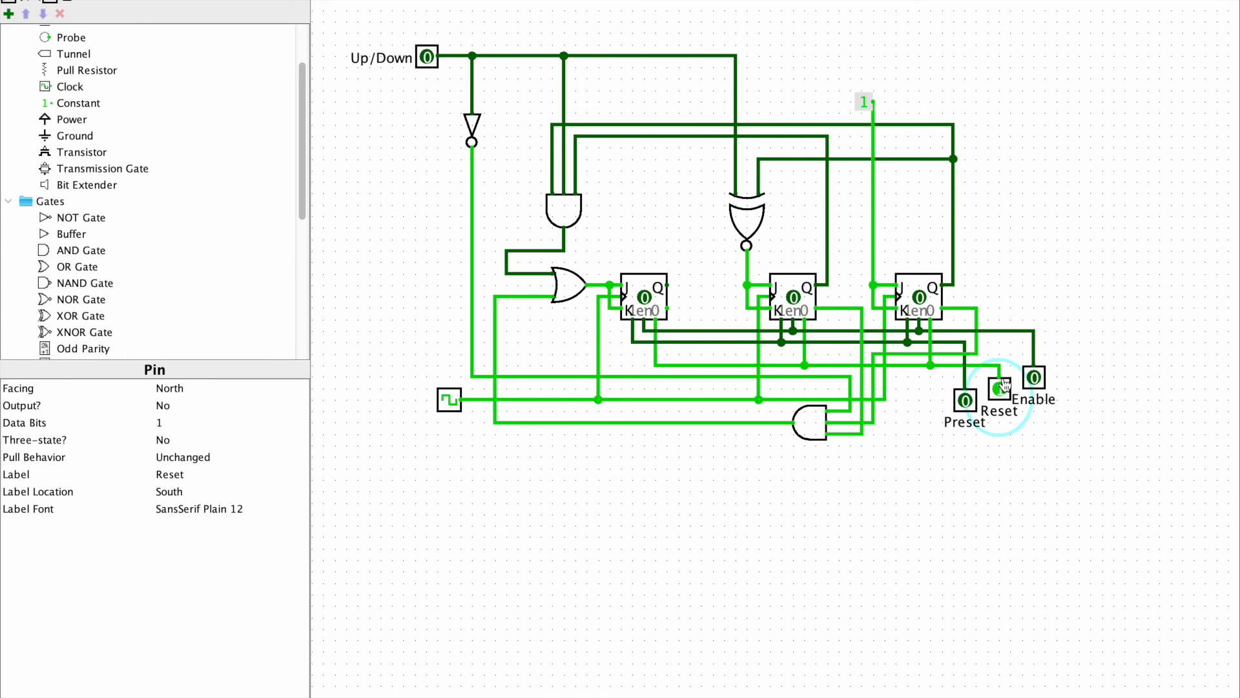
left_click(1001, 389)
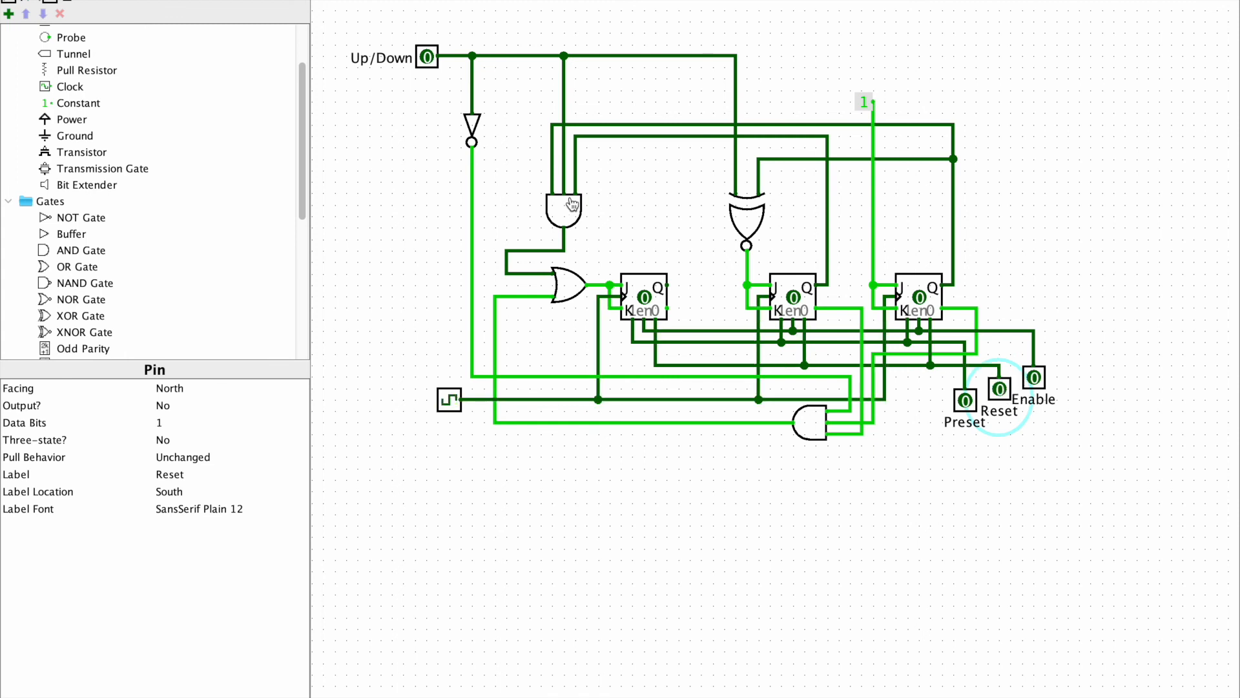
Test the count direction by setting Up/Down to 1 and Enable to 1, then switching Up/Down back to 0
left_click(427, 57)
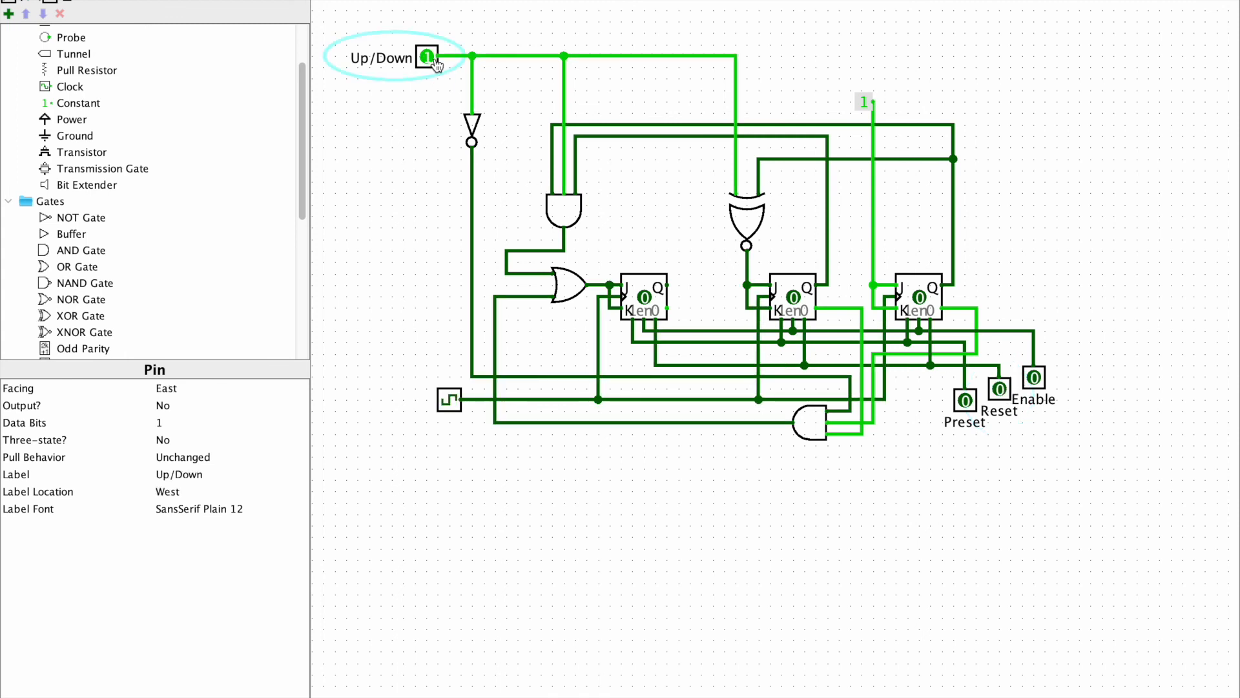
left_click(1035, 379)
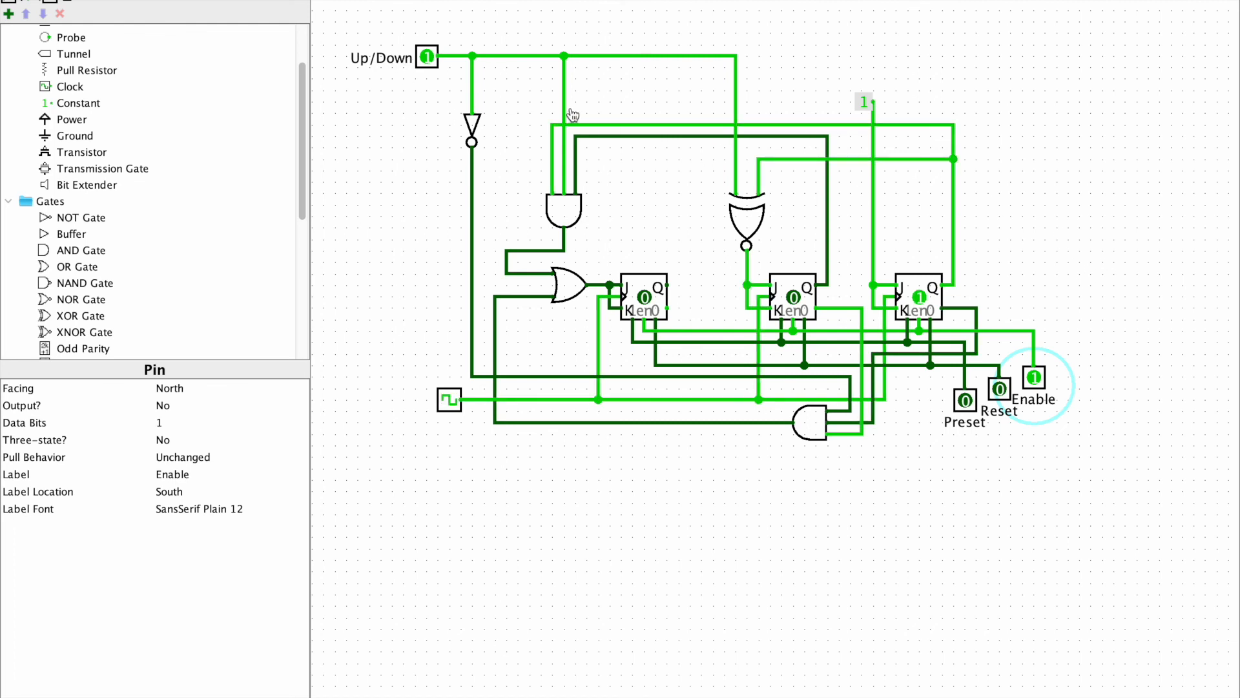
left_click(429, 63)
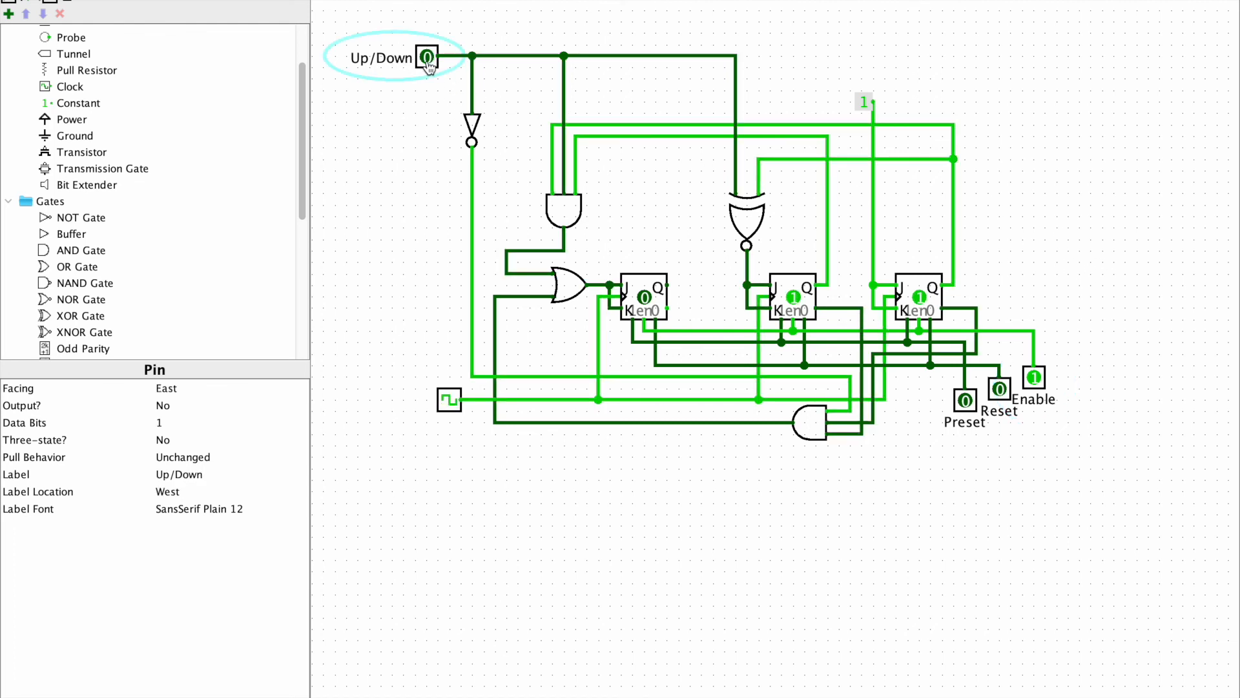